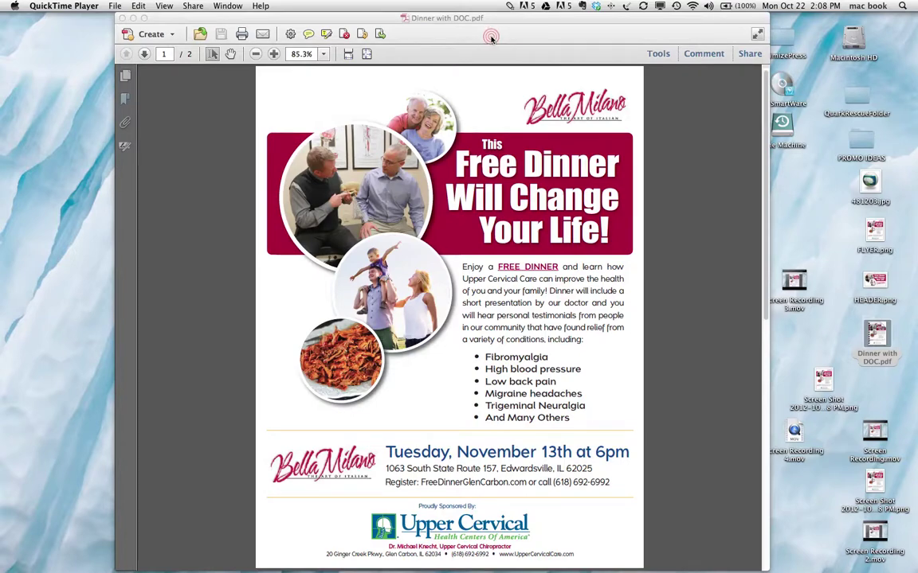
Capture the flyer's first page as a screenshot and place the image file below Dinner with DOC.pdf on the desktop
{"action": "left_click_drag", "start_coordinate": [478, 18], "coordinate": [506, 20]}
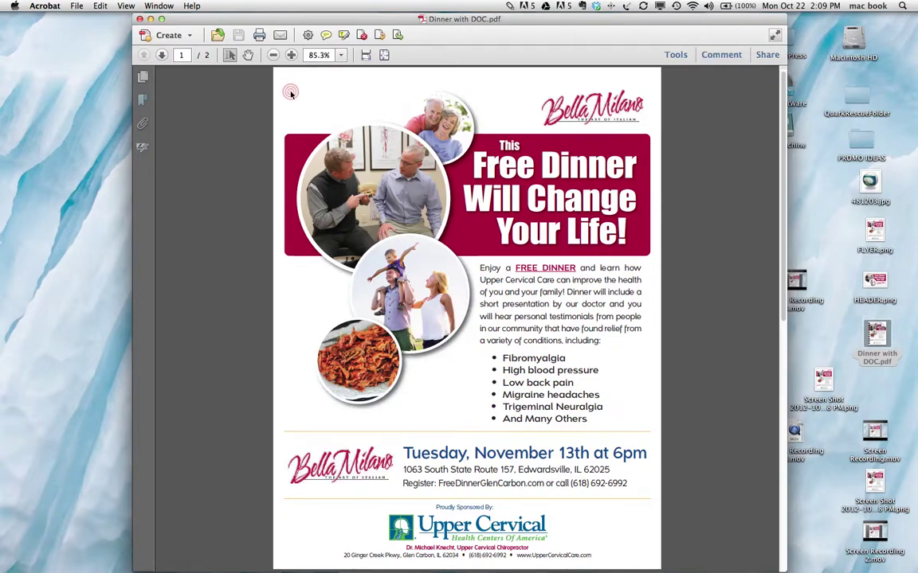
{"action": "key", "text": "super+shift+4"}
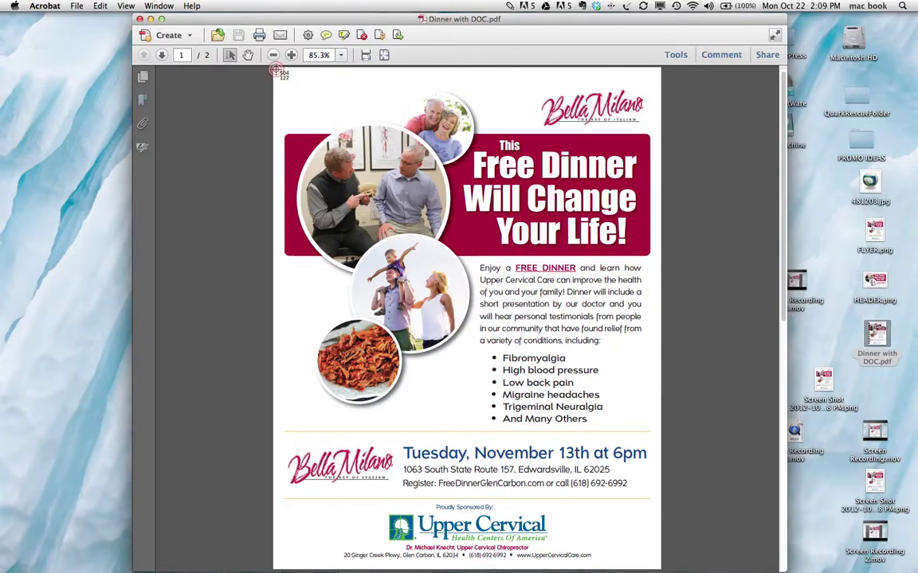
{"action": "left_click_drag", "start_coordinate": [276, 71], "coordinate": [658, 563]}
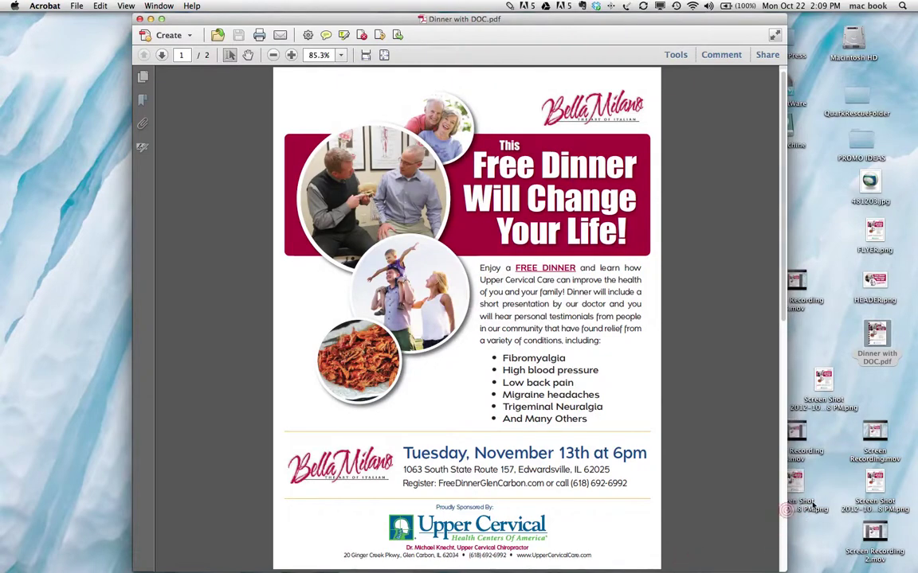
{"action": "left_click_drag", "start_coordinate": [813, 504], "coordinate": [880, 390]}
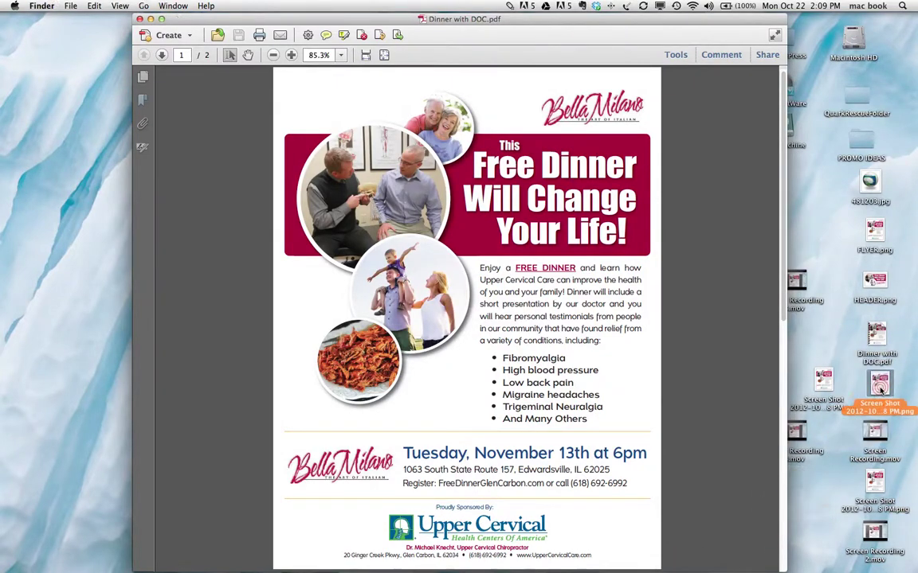
Open the new flyer screenshot in Preview to check the captured page, then close it
{"action": "double_click", "coordinate": [880, 386]}
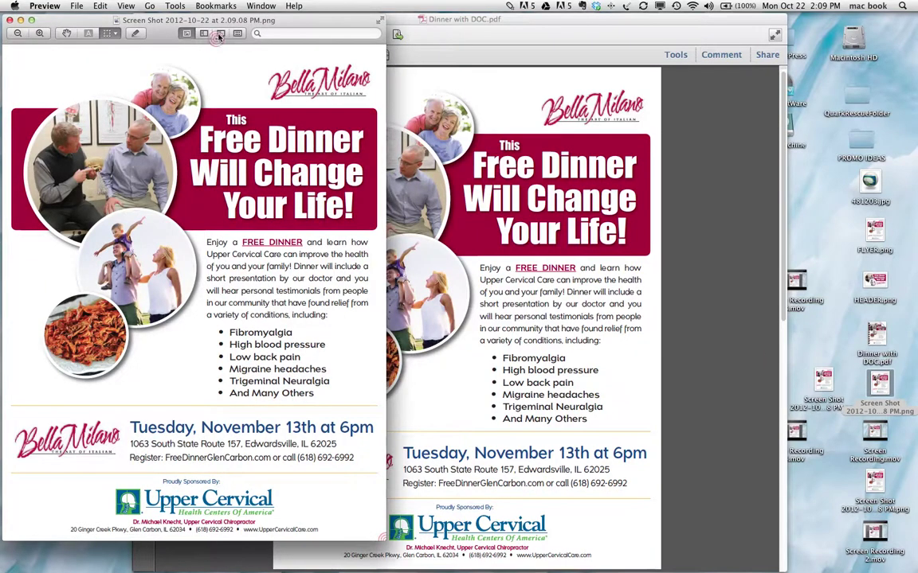
{"action": "left_click_drag", "start_coordinate": [197, 19], "coordinate": [454, 45]}
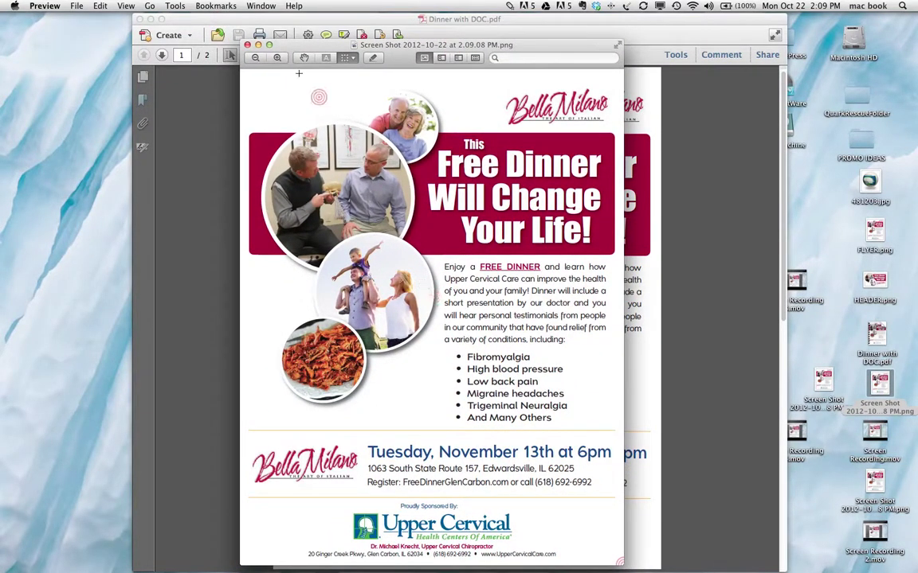
{"action": "key", "text": "super+w"}
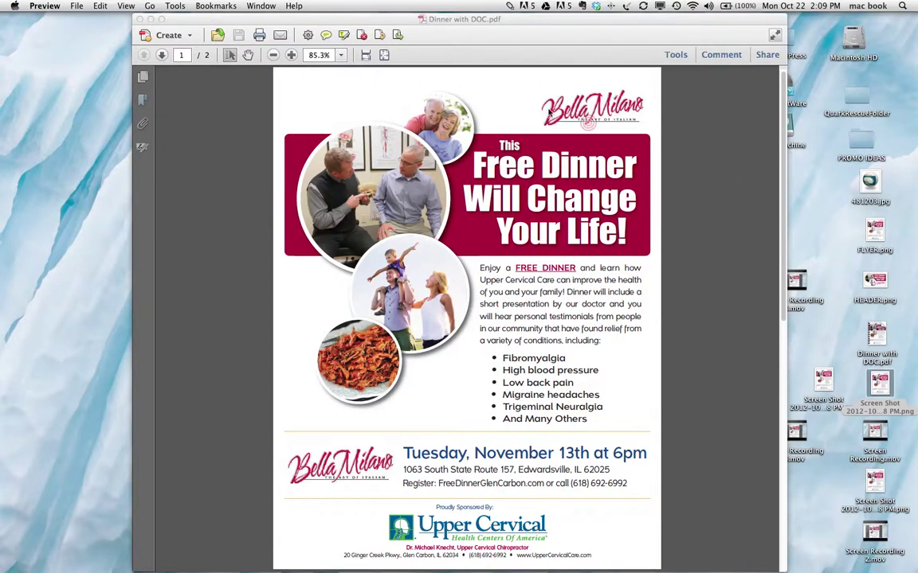
Close the flyer PDF and switch to the Eventbrite events page in Safari
{"action": "left_click", "coordinate": [306, 16]}
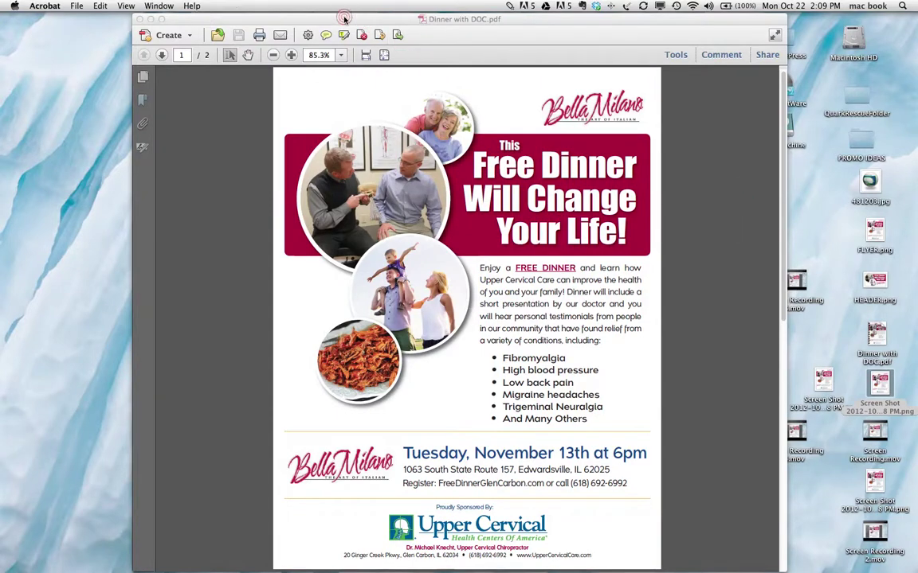
{"action": "left_click", "coordinate": [141, 20]}
{"action": "key", "text": "super+Tab"}
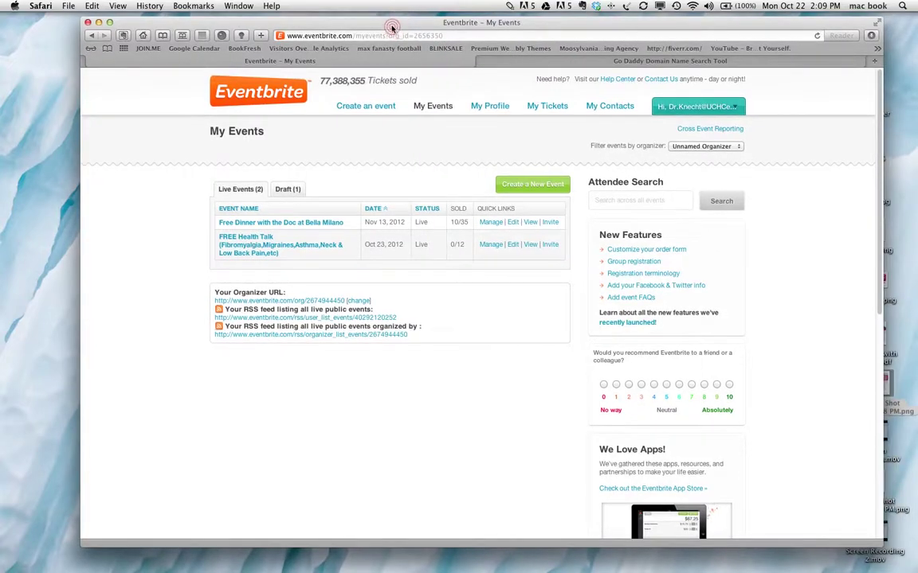
{"action": "left_click_drag", "start_coordinate": [387, 22], "coordinate": [385, 24]}
{"action": "left_click", "coordinate": [102, 98]}
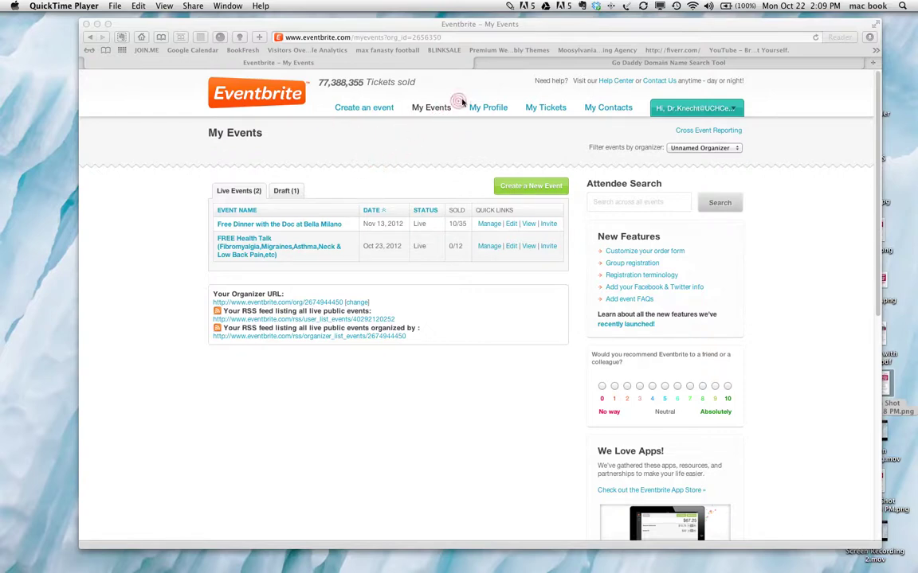
Open the Eventbrite organizer profile and examine its organizer name and logo settings
{"action": "left_click", "coordinate": [488, 109]}
{"action": "left_click", "coordinate": [483, 108]}
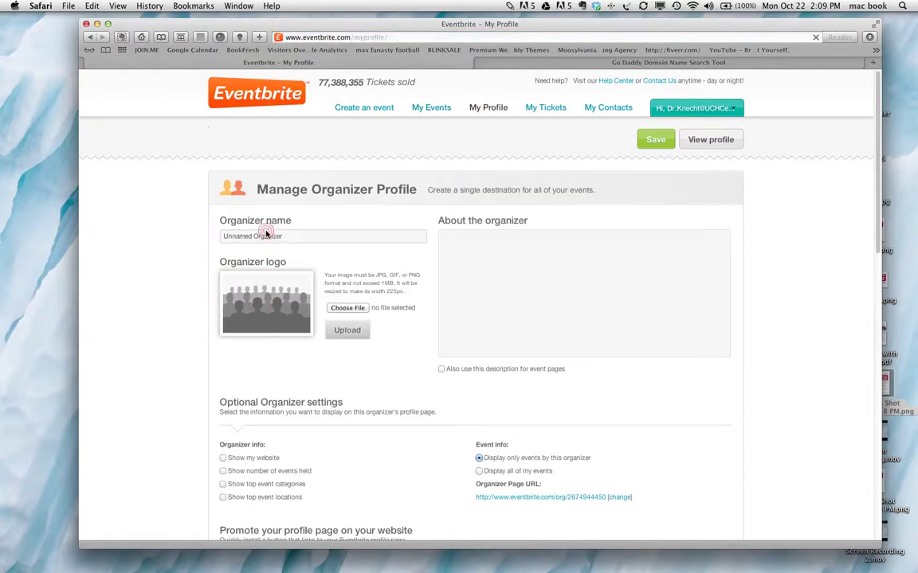
{"action": "double_click", "coordinate": [274, 234]}
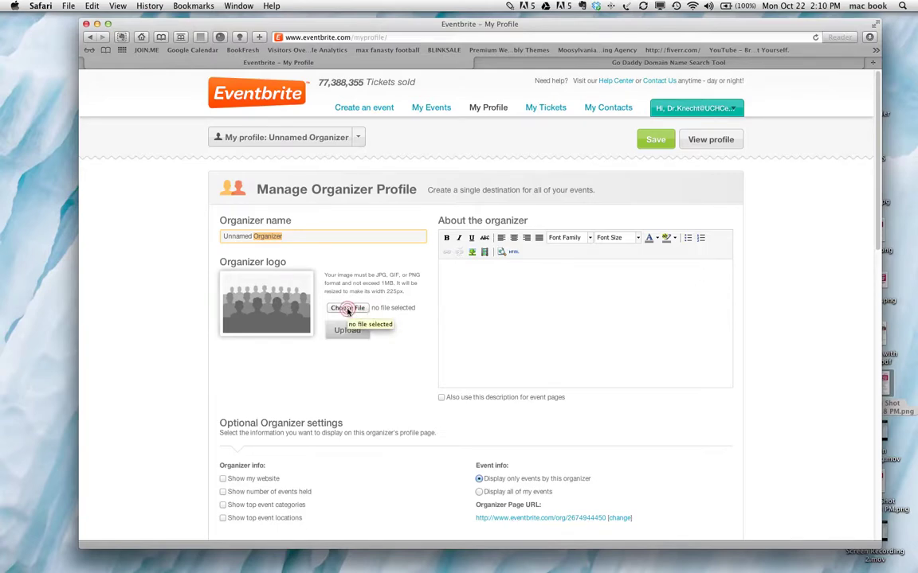
Start a new Eventbrite event and enter "Free Dinner with Dcc" as its title
{"action": "left_click", "coordinate": [372, 111]}
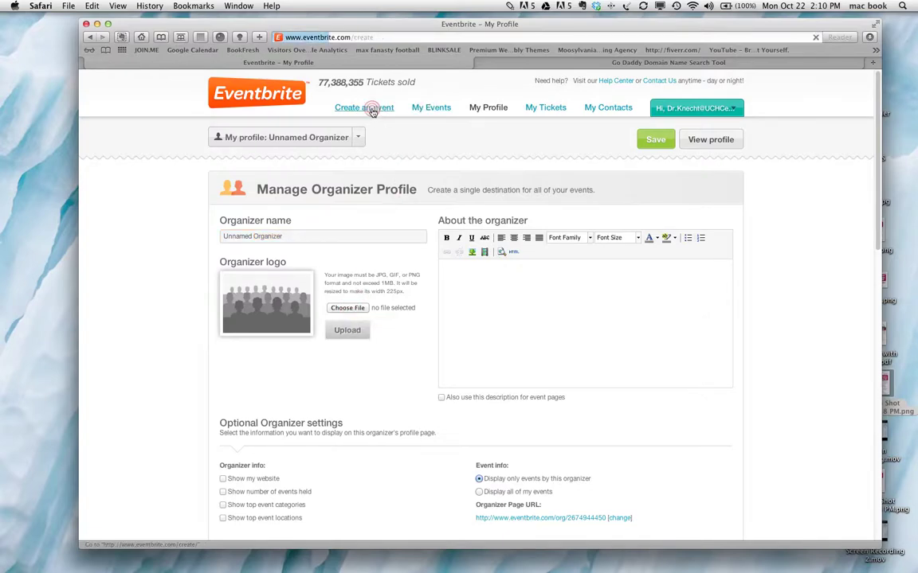
{"action": "left_click", "coordinate": [360, 219]}
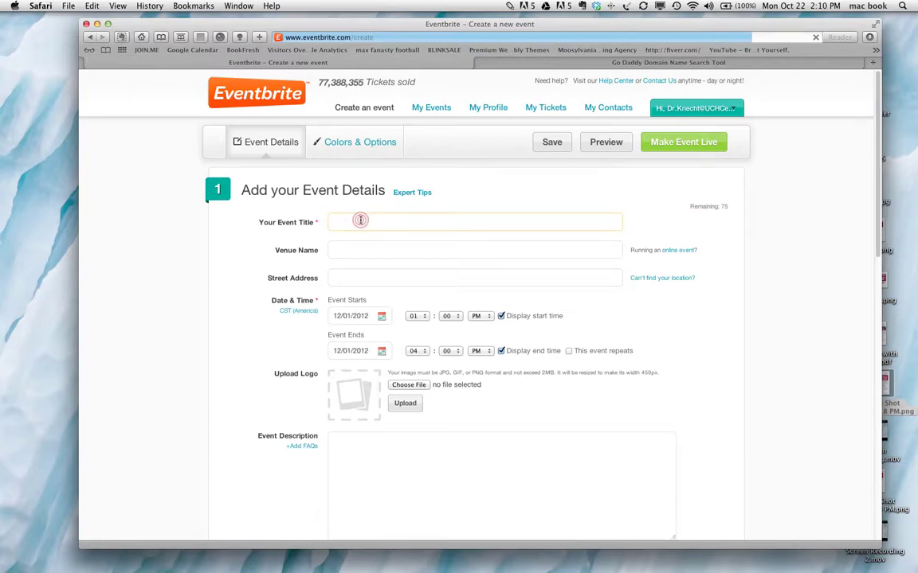
{"action": "type", "text": "F"}
{"action": "key", "text": "Down"}
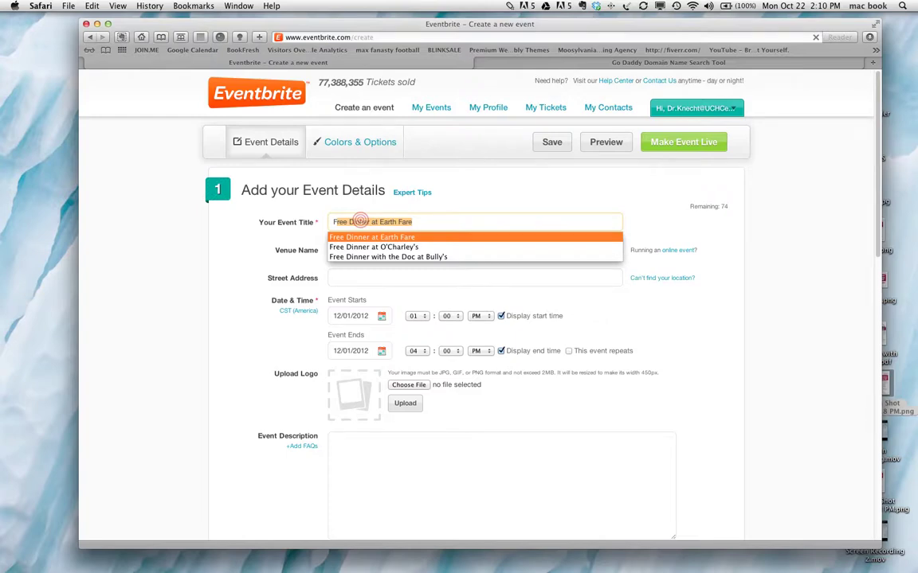
{"action": "type", "text": "ree Dis"}
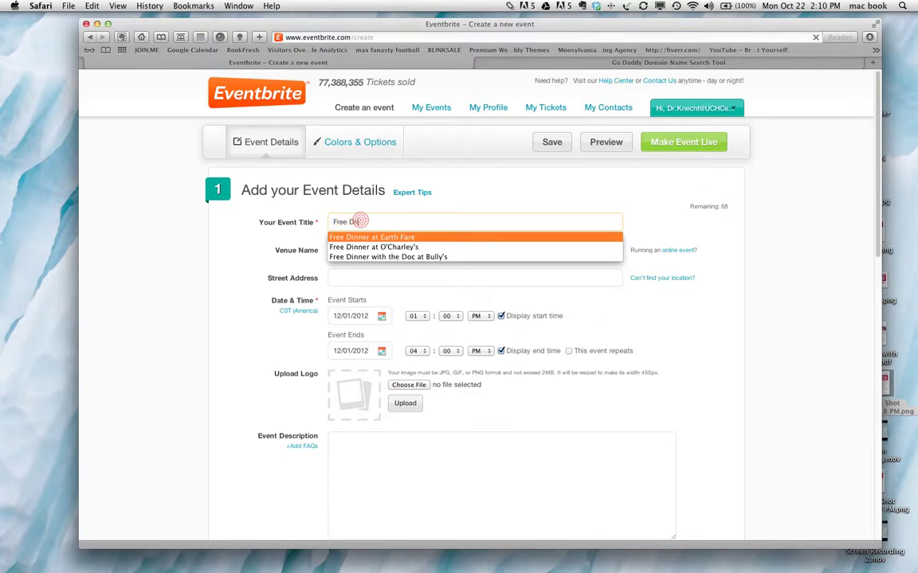
{"action": "key", "text": "BackSpace"}
{"action": "key", "text": "BackSpace"}
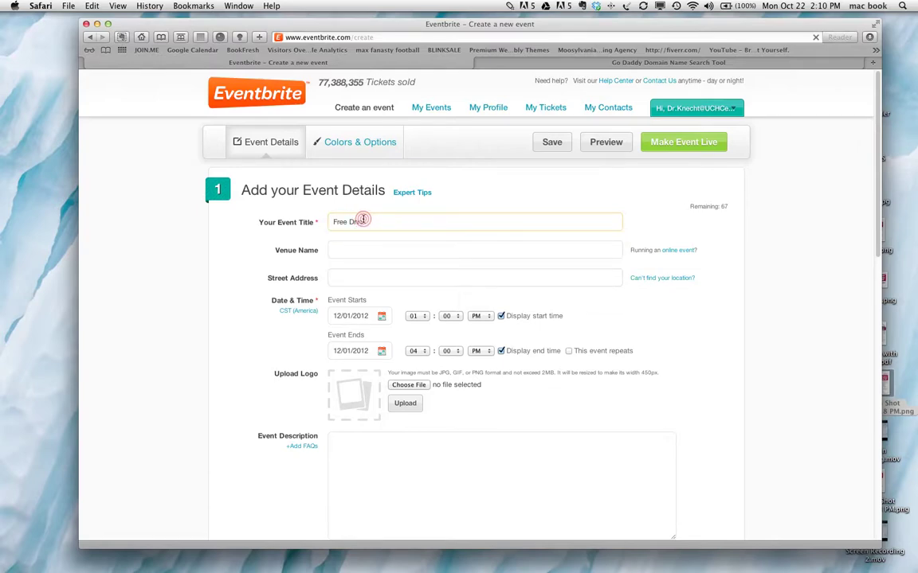
{"action": "type", "text": "ree Din"}
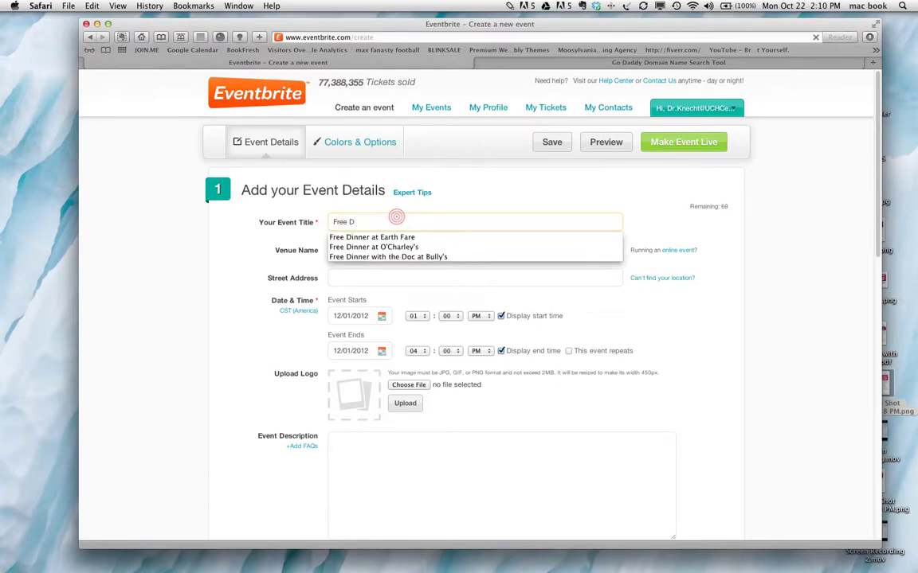
{"action": "type", "text": "ner "}
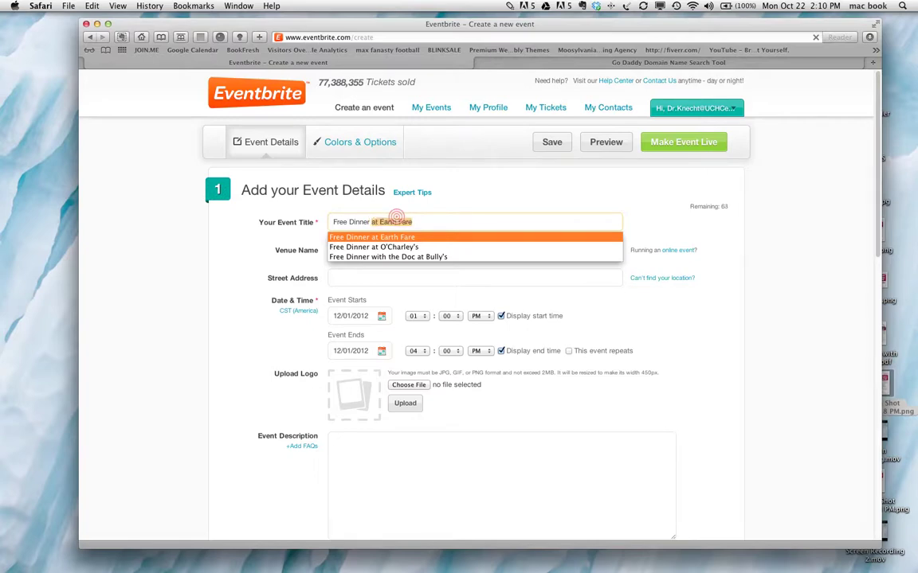
{"action": "type", "text": "with Do"}
{"action": "key", "text": "Tab"}
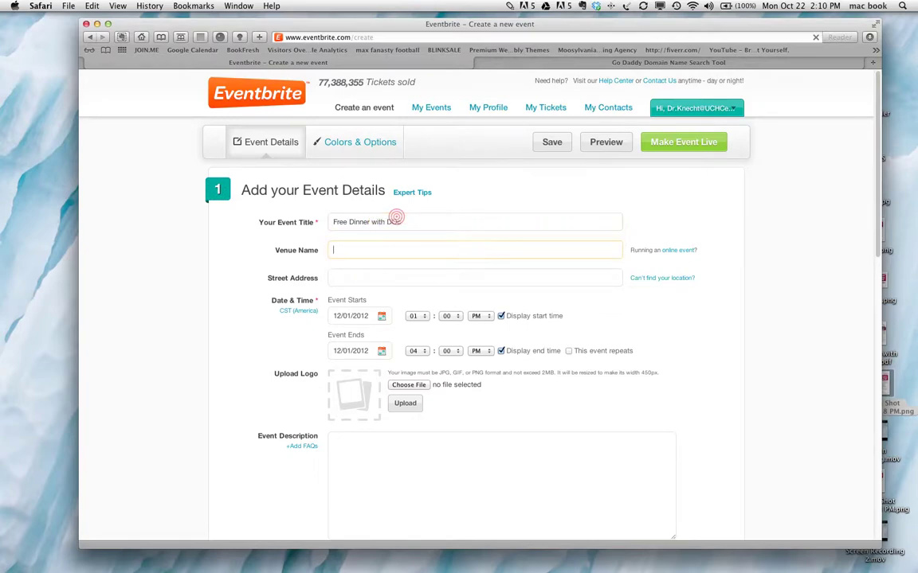
{"action": "left_click", "coordinate": [394, 222]}
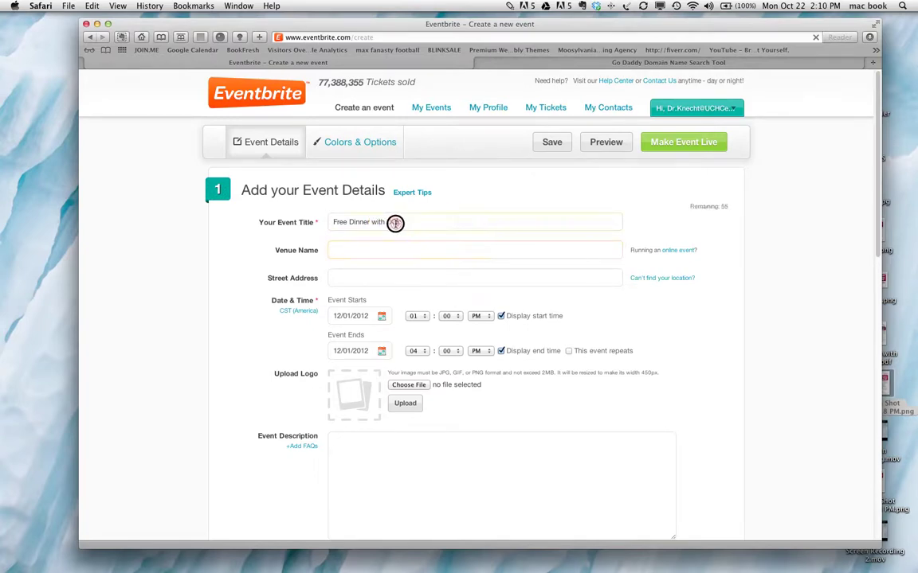
Set the venue name to Bella Milano and enter the venue's street address using the suggested match
{"action": "left_click", "coordinate": [353, 247]}
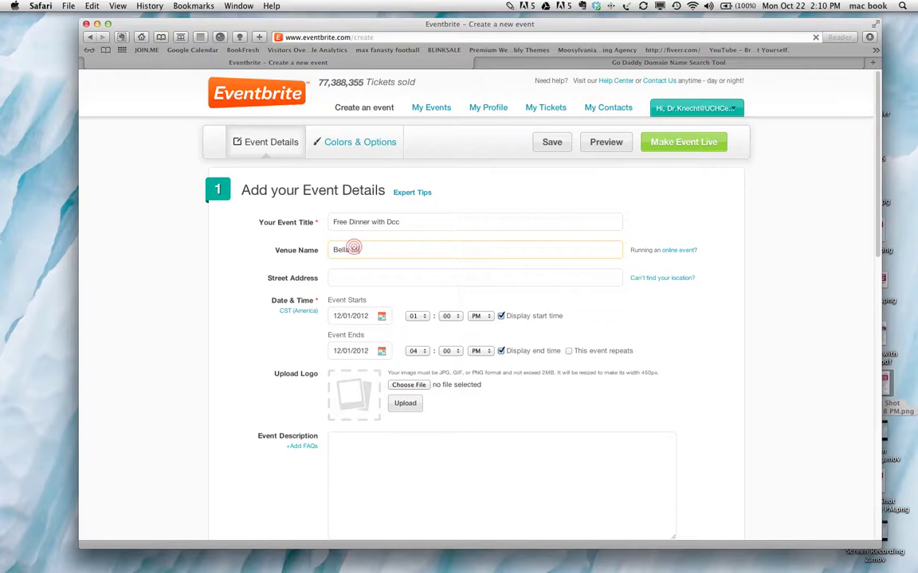
{"action": "key", "text": "Tab"}
{"action": "type", "text": "1063 State Route 157  Edwardsville, IL 62025"}
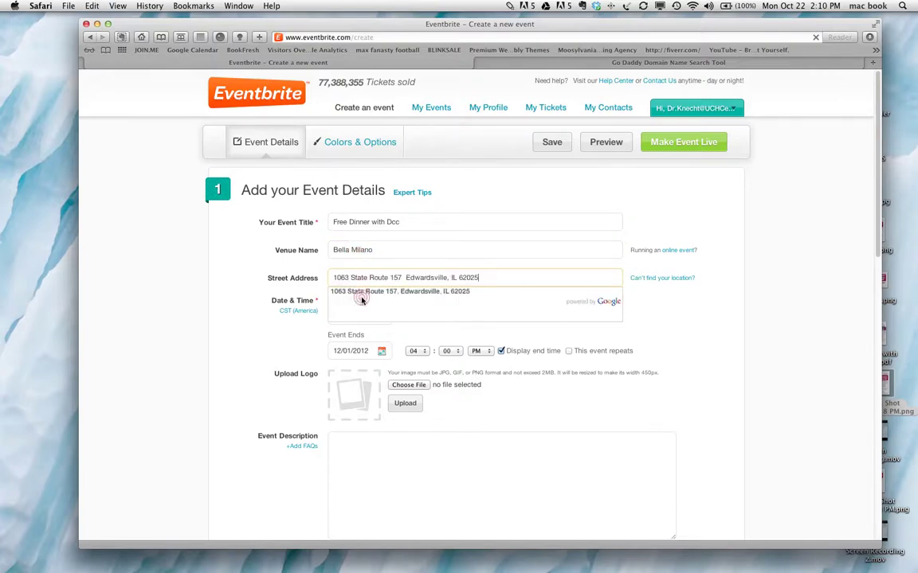
{"action": "left_click", "coordinate": [363, 294]}
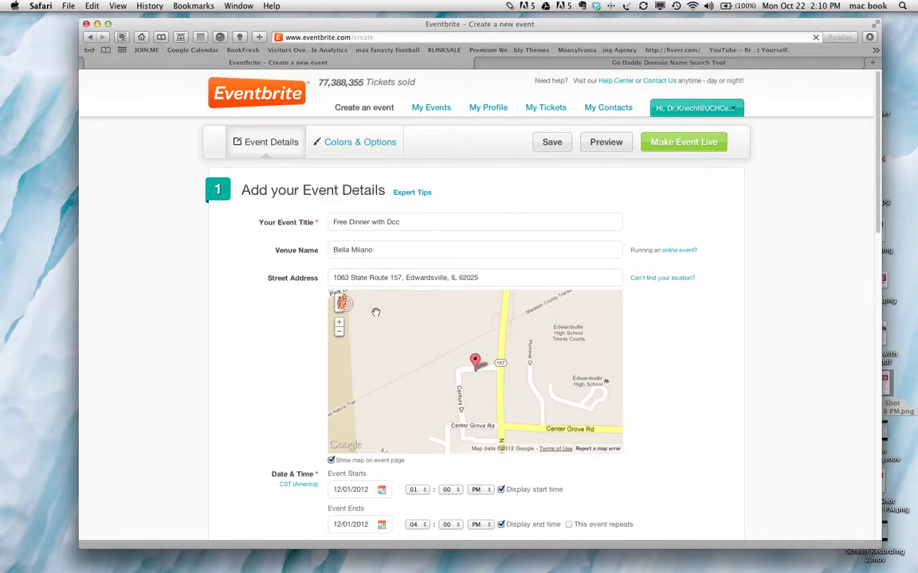
{"action": "left_click", "coordinate": [561, 431]}
{"action": "left_click", "coordinate": [259, 380]}
Set the event start to 11/13/2012 at 06:00 PM and turn off the end time display
{"action": "scroll", "coordinate": [260, 381], "scroll_direction": "down", "scroll_amount": 3}
{"action": "scroll", "coordinate": [261, 334], "scroll_direction": "down", "scroll_amount": 5}
{"action": "left_click", "coordinate": [266, 293]}
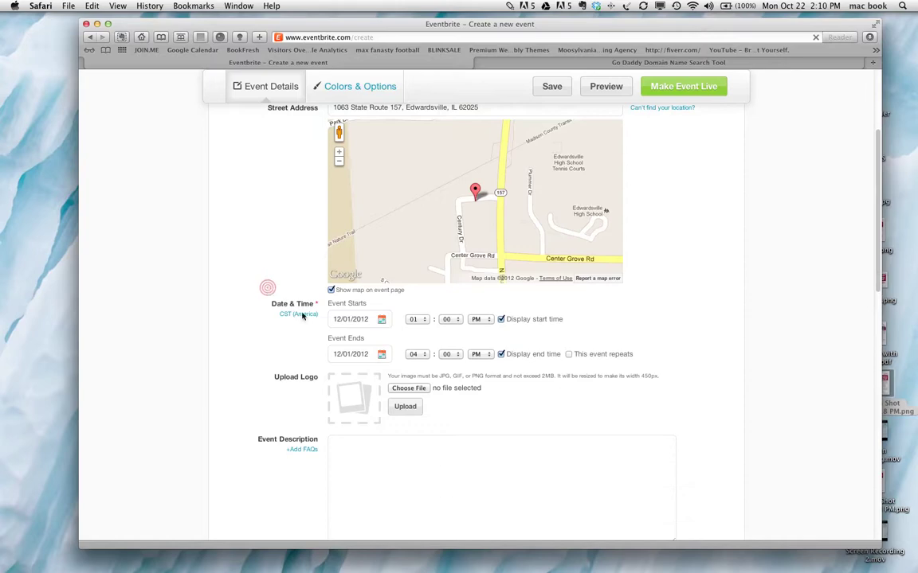
{"action": "left_click", "coordinate": [366, 319]}
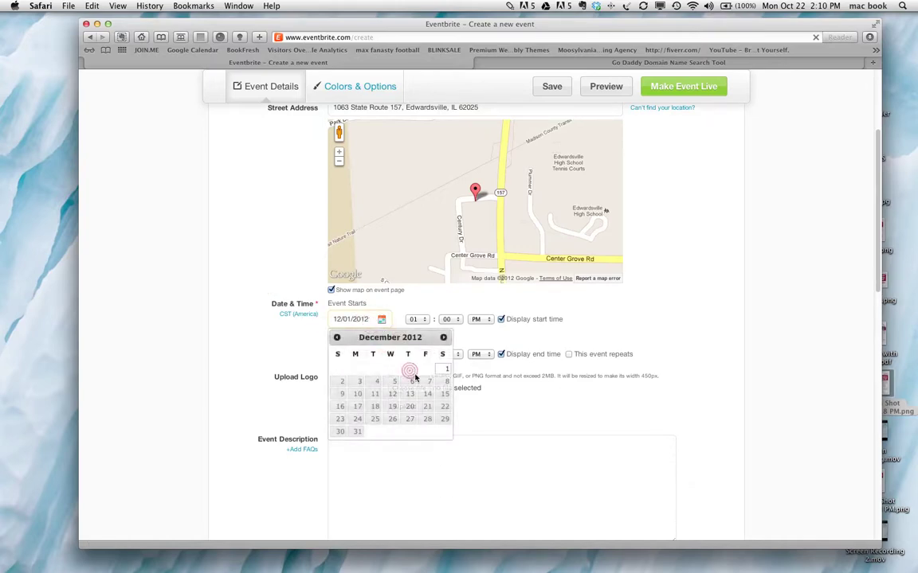
{"action": "left_click", "coordinate": [386, 338]}
{"action": "left_click", "coordinate": [337, 338]}
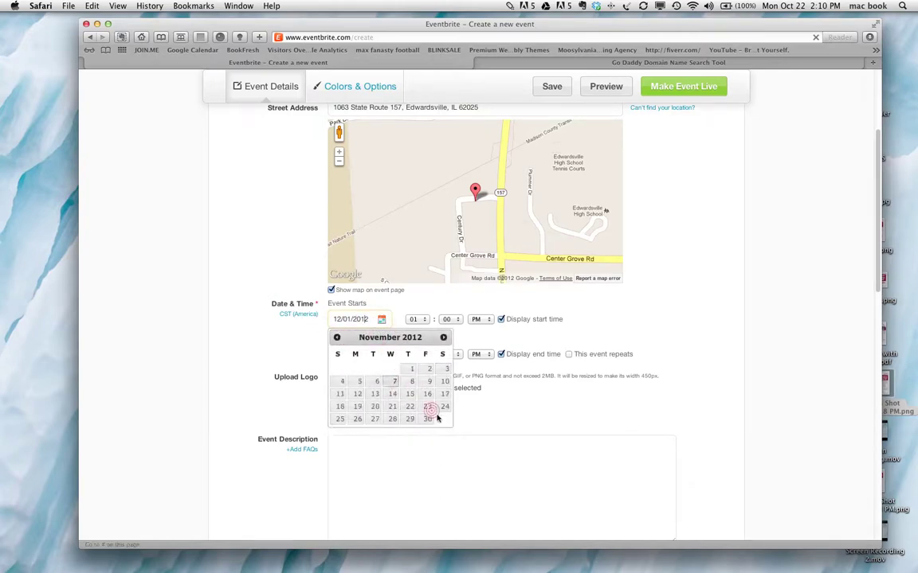
{"action": "left_click", "coordinate": [375, 396]}
{"action": "left_click", "coordinate": [414, 320]}
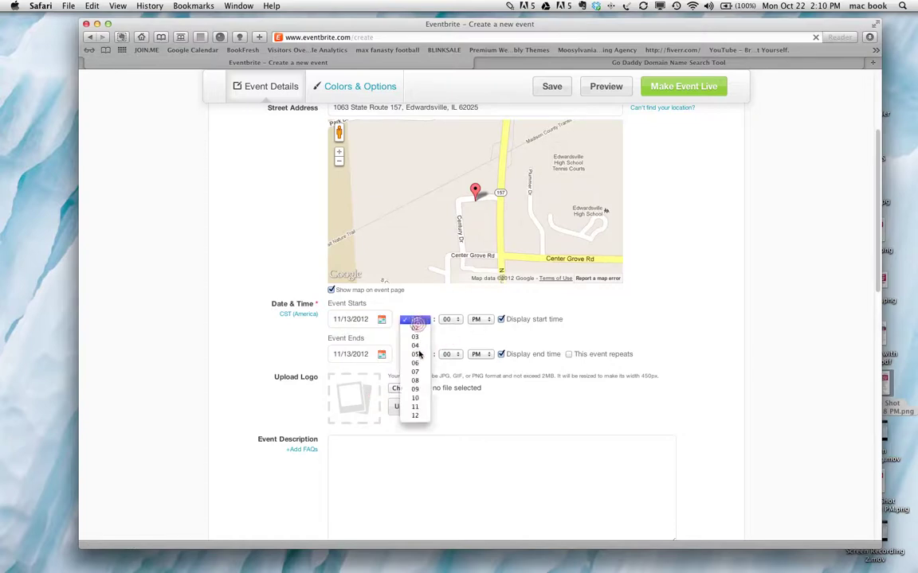
{"action": "left_click", "coordinate": [415, 363]}
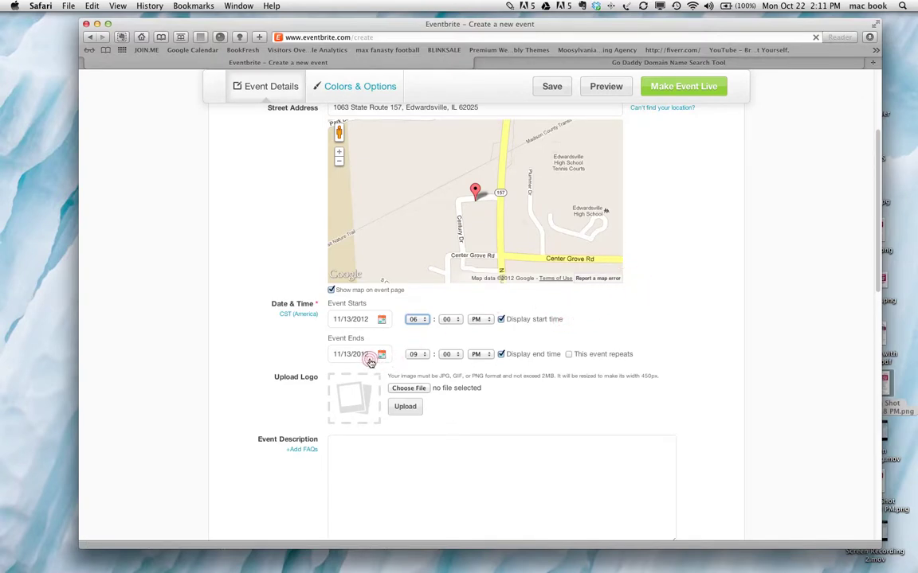
{"action": "left_click", "coordinate": [500, 355]}
{"action": "left_click", "coordinate": [500, 355]}
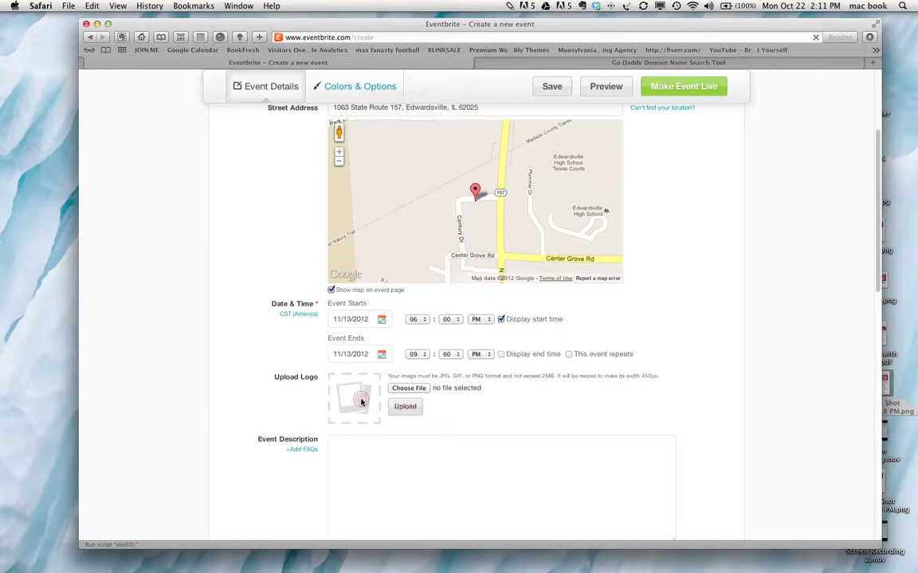
Uncover the desktop files and open HEADER.png in Preview to inspect the header image, then close it
{"action": "left_click_drag", "start_coordinate": [575, 25], "coordinate": [522, 33]}
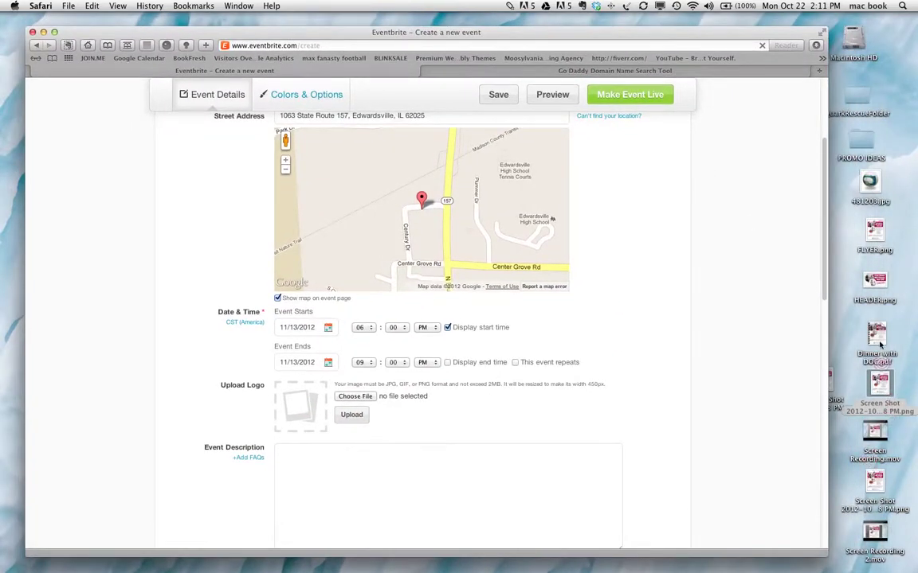
{"action": "left_click", "coordinate": [872, 282]}
{"action": "double_click", "coordinate": [872, 283]}
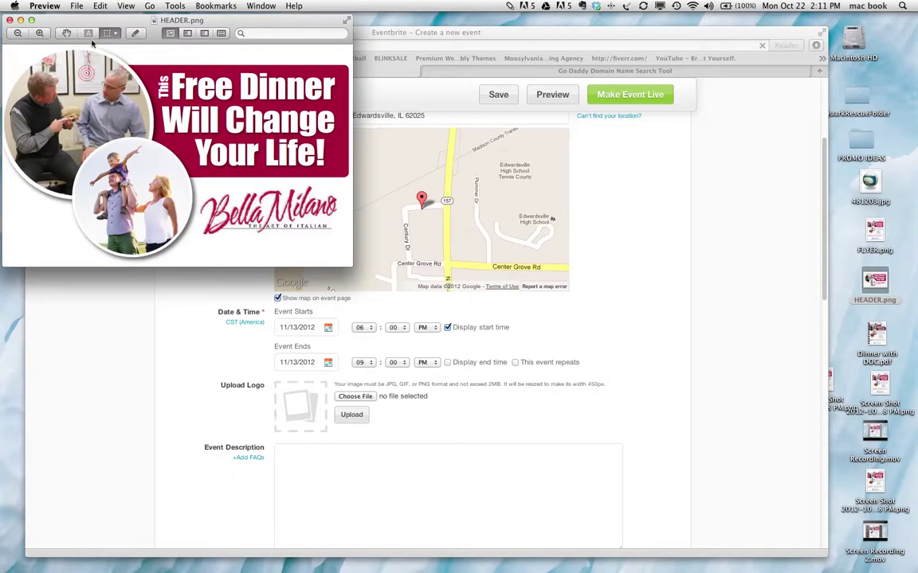
{"action": "left_click", "coordinate": [108, 22]}
{"action": "left_click_drag", "start_coordinate": [108, 22], "coordinate": [389, 76]}
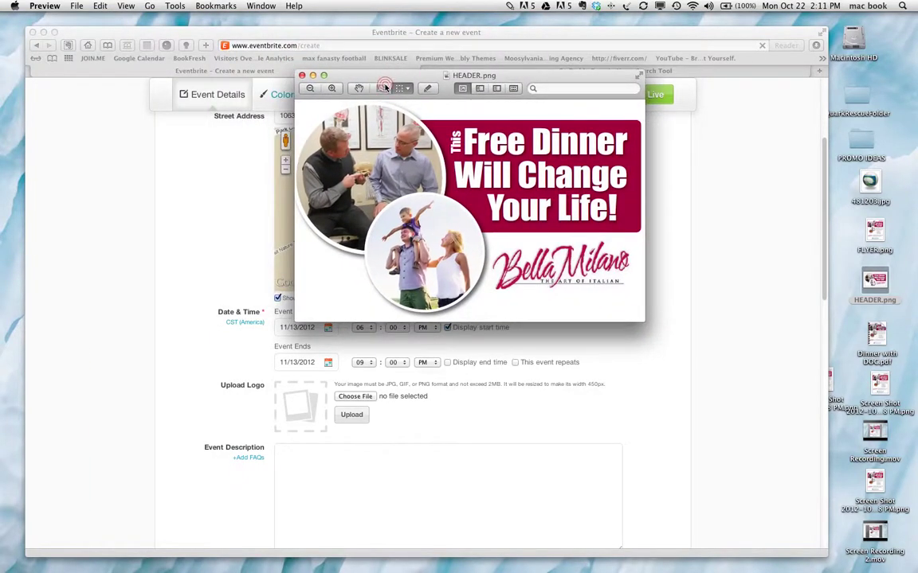
{"action": "left_click", "coordinate": [300, 76]}
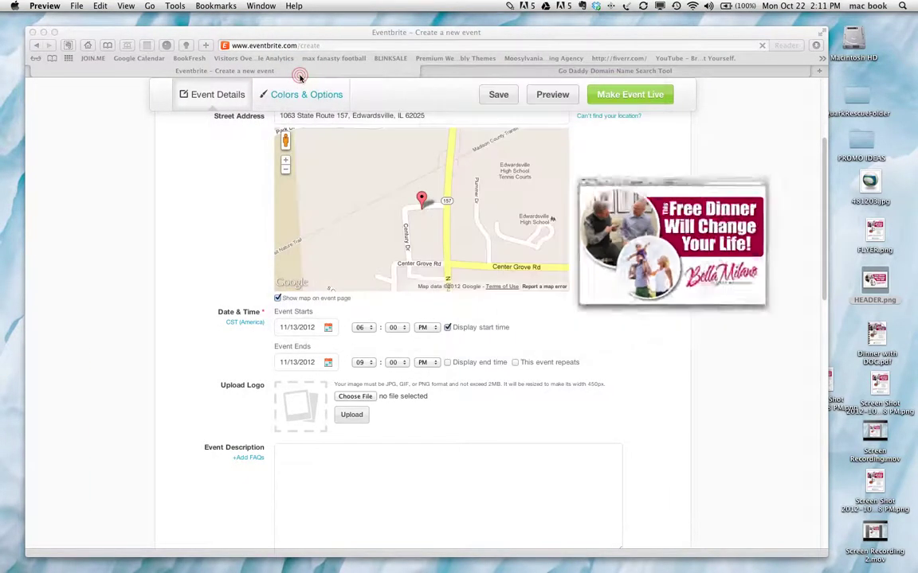
Try to upload HEADER.png from the Desktop as the event logo
{"action": "left_click", "coordinate": [351, 398]}
{"action": "left_click", "coordinate": [351, 398]}
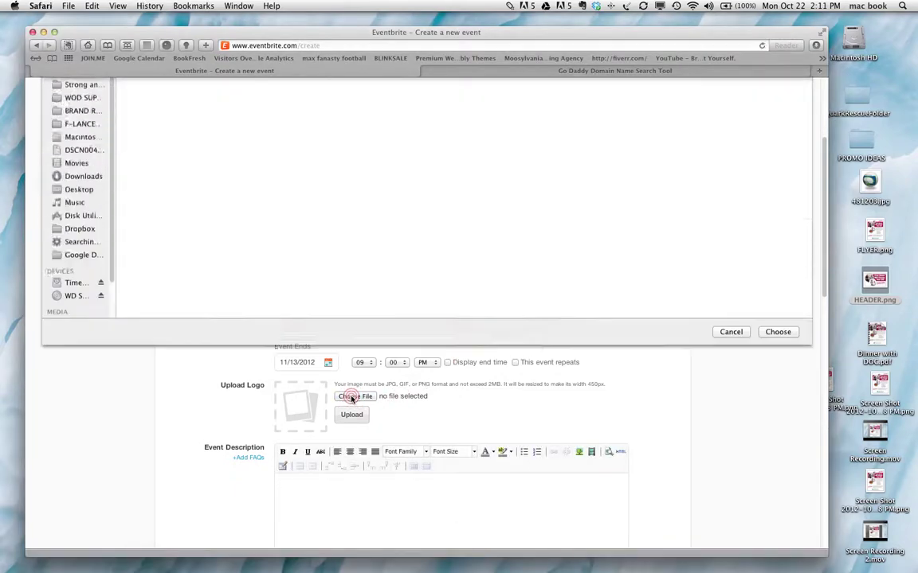
{"action": "left_click", "coordinate": [92, 354]}
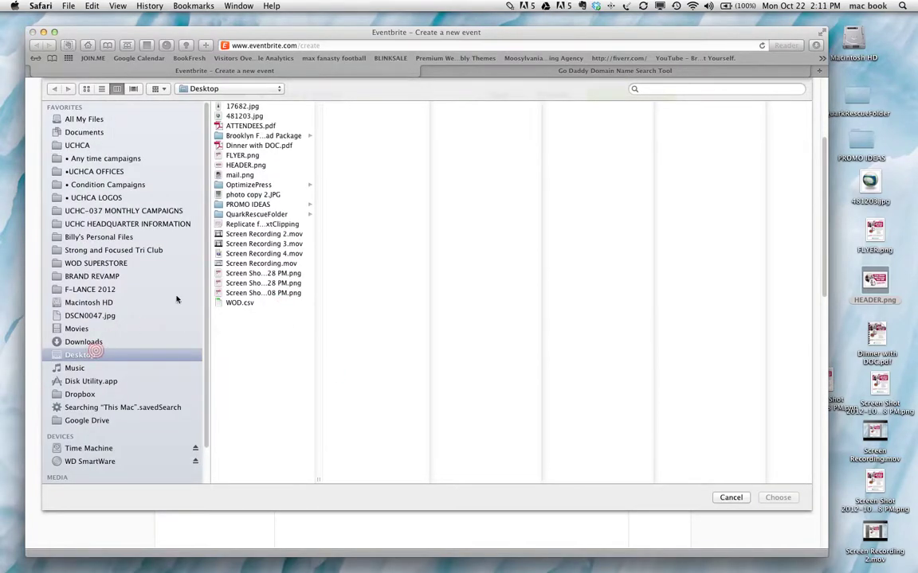
{"action": "left_click", "coordinate": [236, 165]}
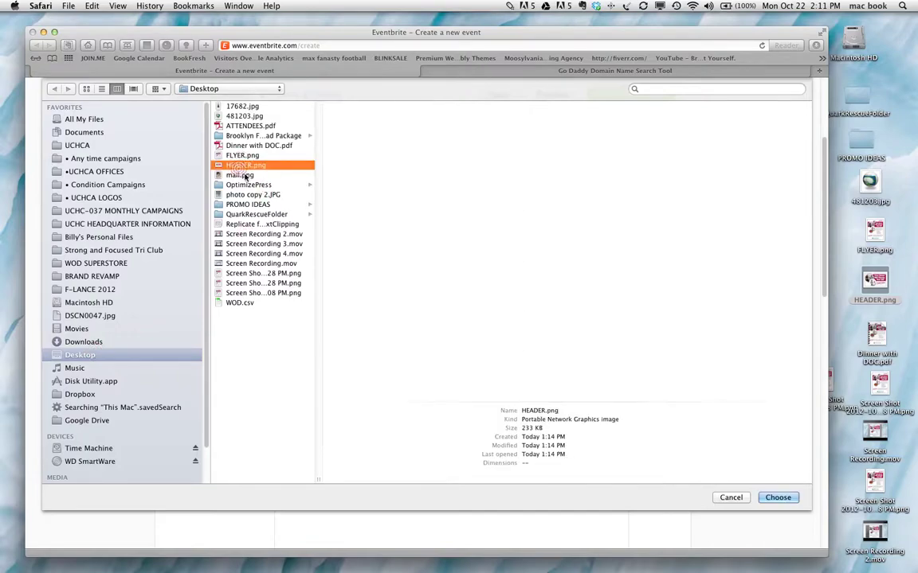
{"action": "left_click", "coordinate": [776, 496]}
{"action": "left_click", "coordinate": [473, 425]}
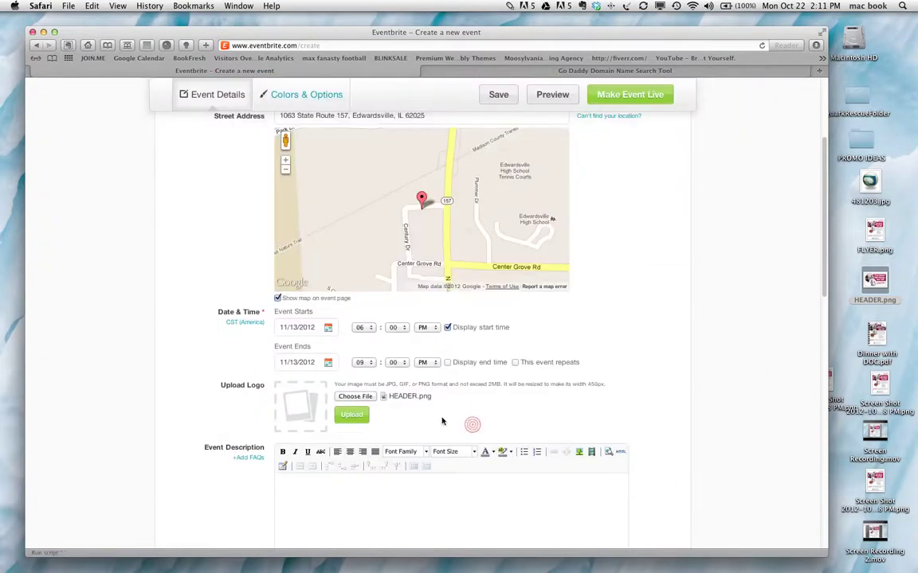
{"action": "left_click", "coordinate": [337, 411]}
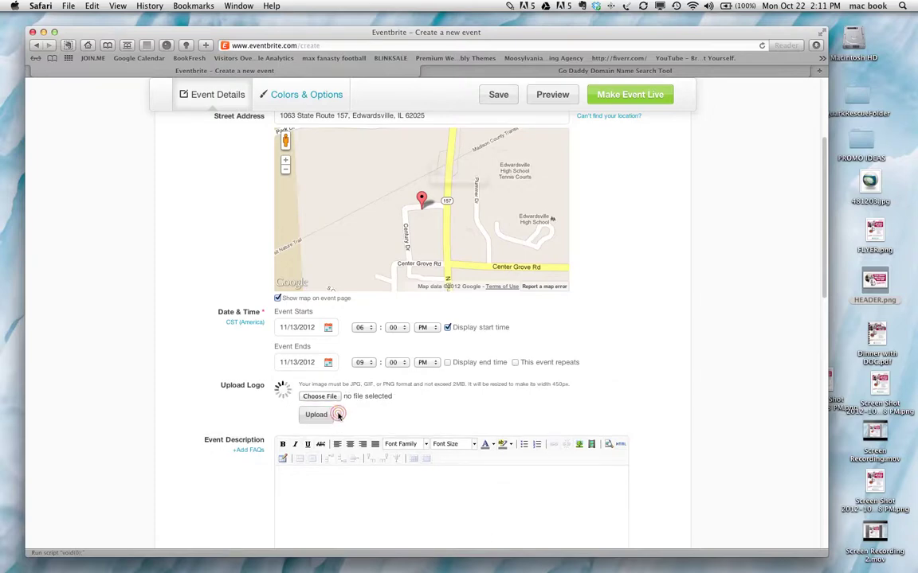
{"action": "left_click", "coordinate": [547, 198]}
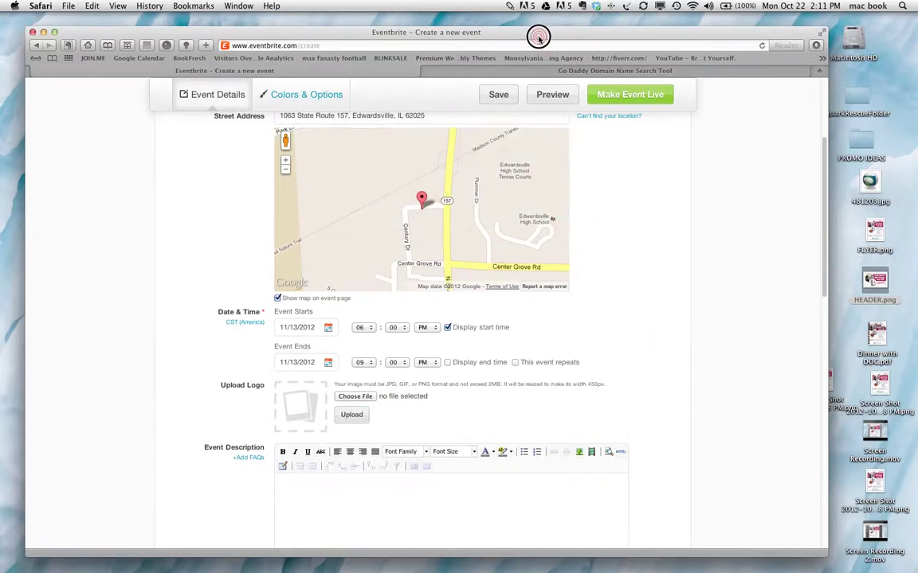
Retry the logo upload by choosing HEADER.png from the Desktop again
{"action": "left_click_drag", "start_coordinate": [538, 37], "coordinate": [550, 28]}
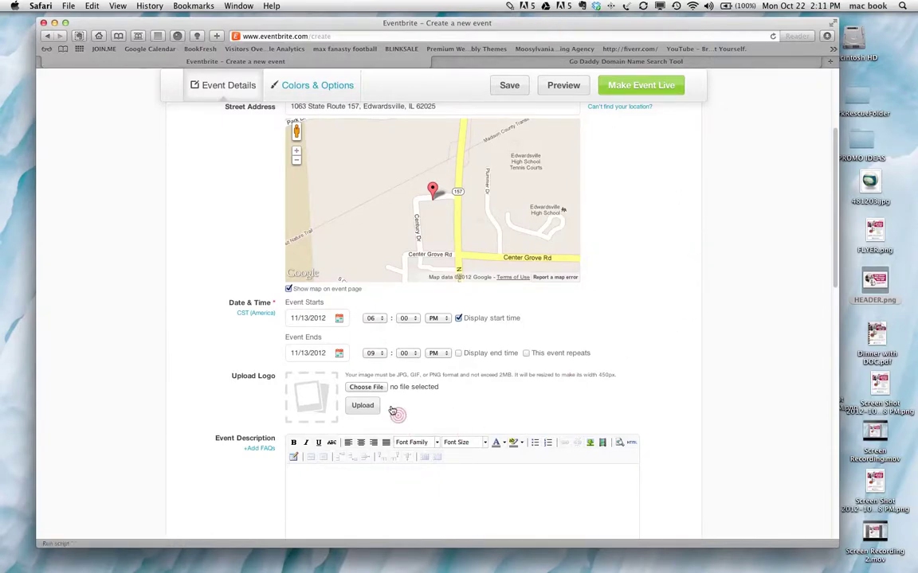
{"action": "left_click", "coordinate": [362, 406]}
{"action": "left_click", "coordinate": [540, 199]}
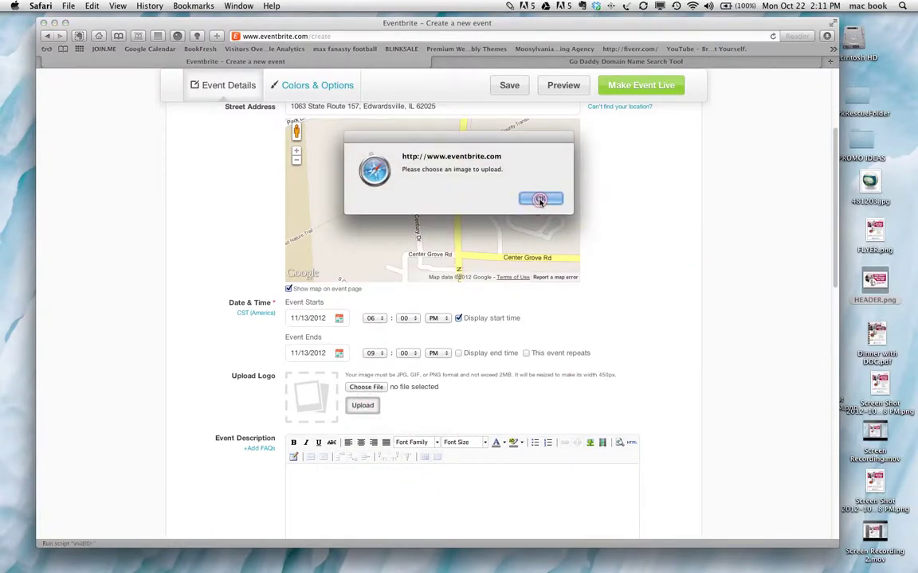
{"action": "left_click", "coordinate": [373, 387]}
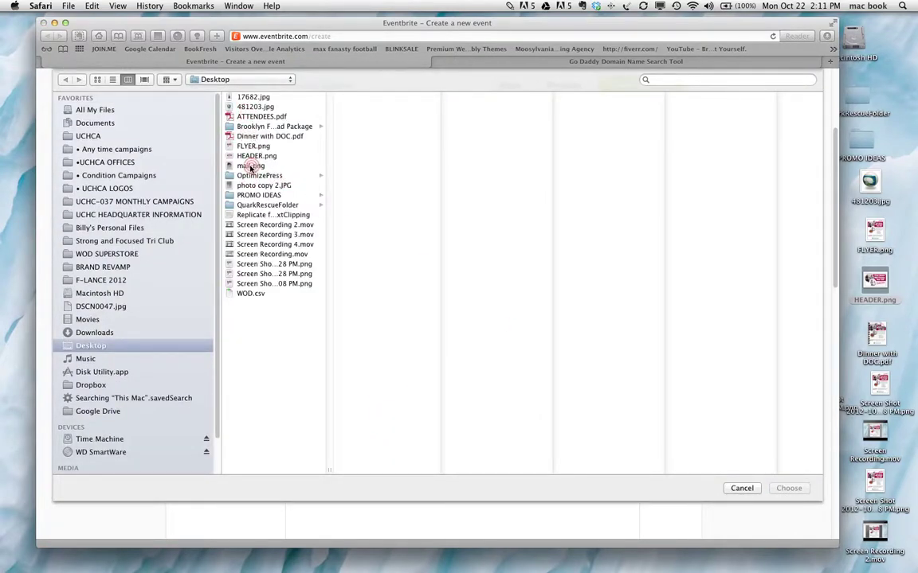
{"action": "left_click", "coordinate": [247, 157]}
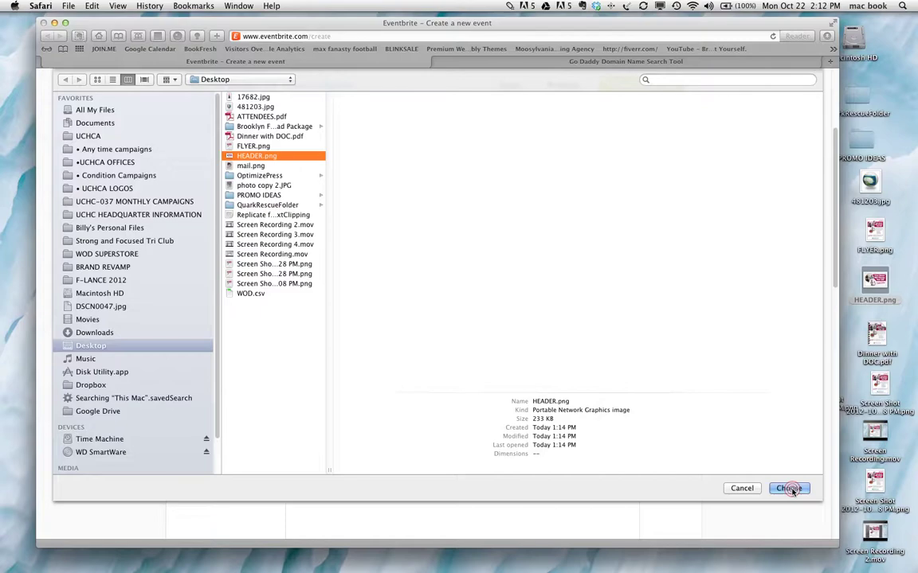
{"action": "left_click", "coordinate": [788, 488]}
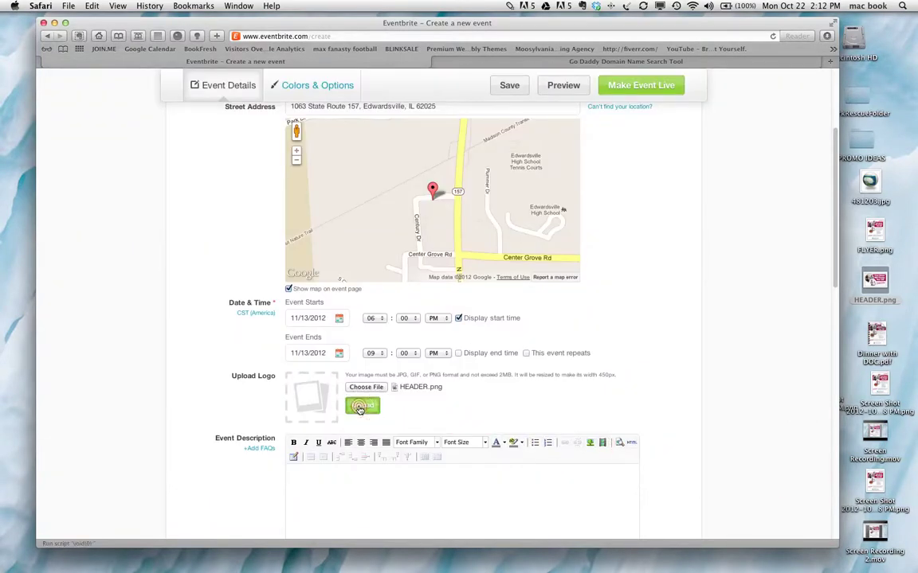
{"action": "left_click", "coordinate": [359, 407]}
{"action": "left_click", "coordinate": [545, 199]}
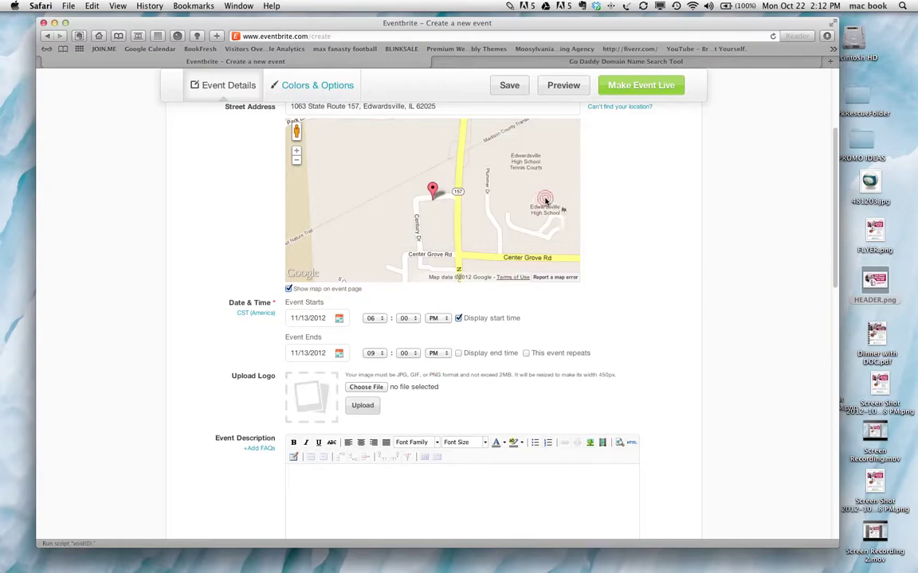
Start inserting an image in the event description and open the file uploader for it
{"action": "scroll", "coordinate": [641, 289], "scroll_direction": "down", "scroll_amount": 5}
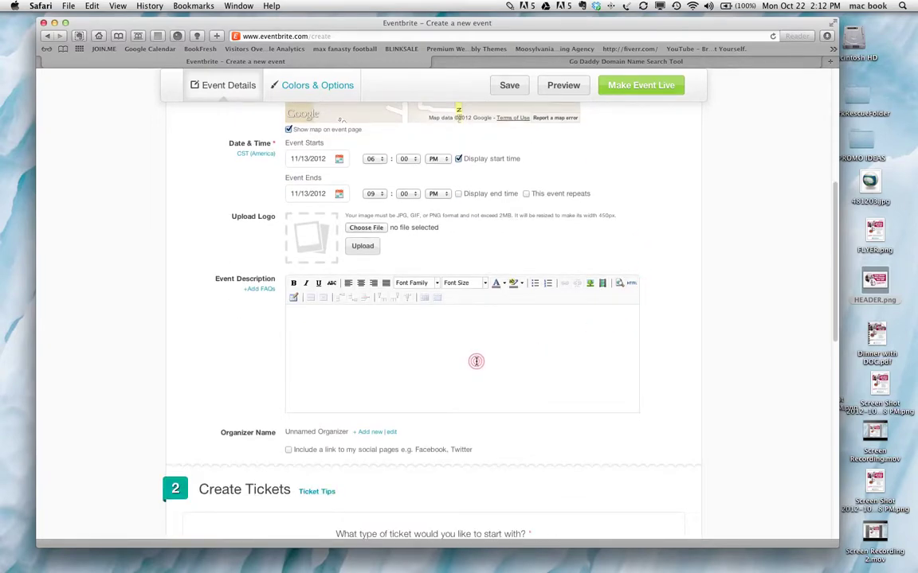
{"action": "left_click", "coordinate": [590, 284]}
{"action": "left_click", "coordinate": [262, 300]}
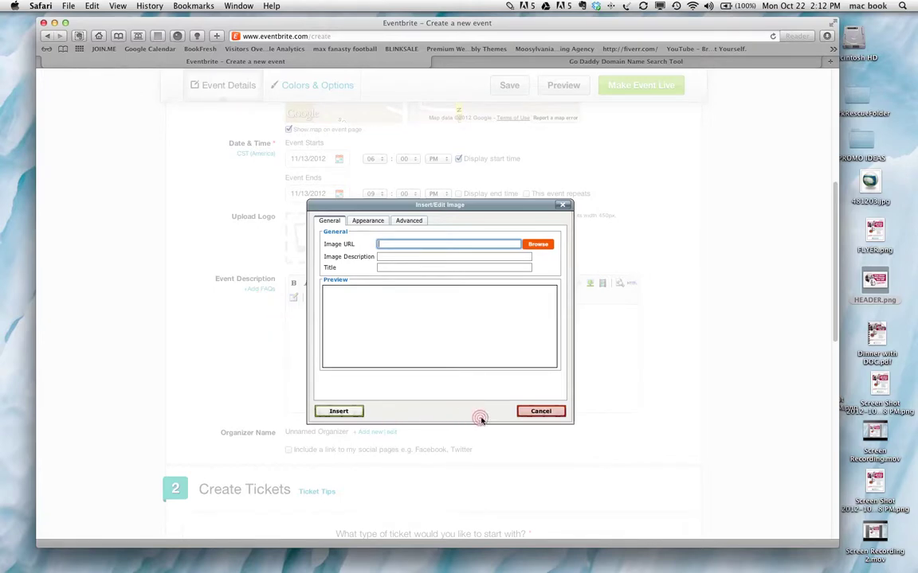
{"action": "left_click", "coordinate": [539, 246]}
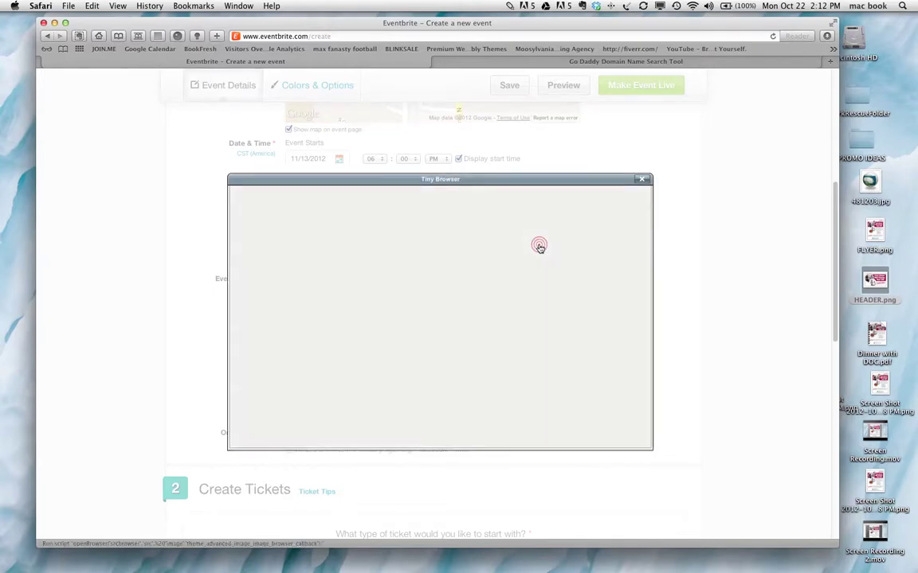
{"action": "left_click", "coordinate": [315, 359]}
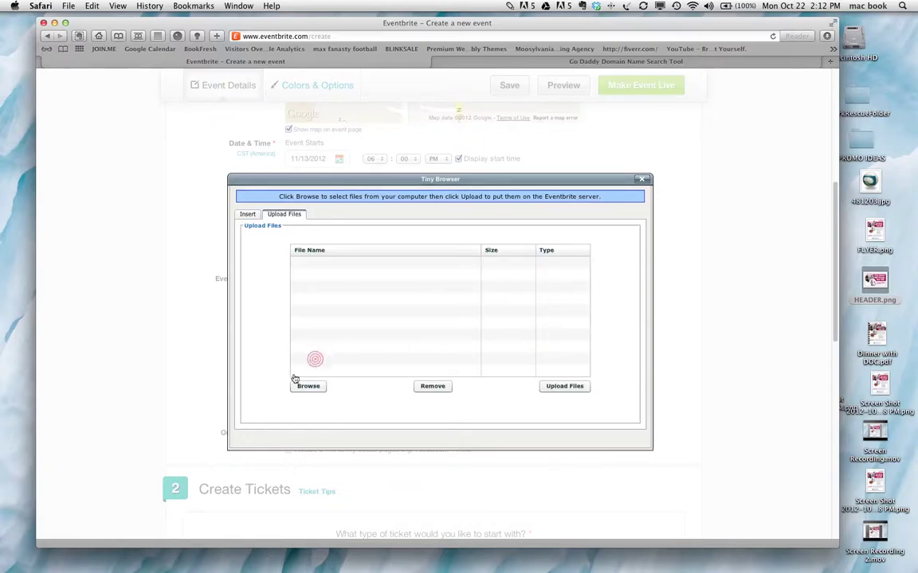
Choose FLYER.png from the Desktop and upload it to the Eventbrite server
{"action": "left_click", "coordinate": [304, 388]}
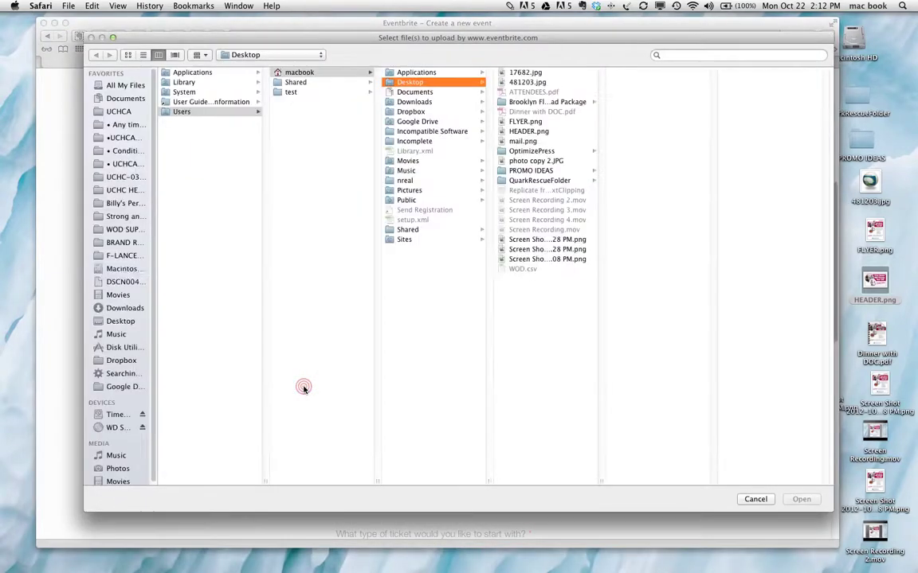
{"action": "left_click", "coordinate": [216, 314]}
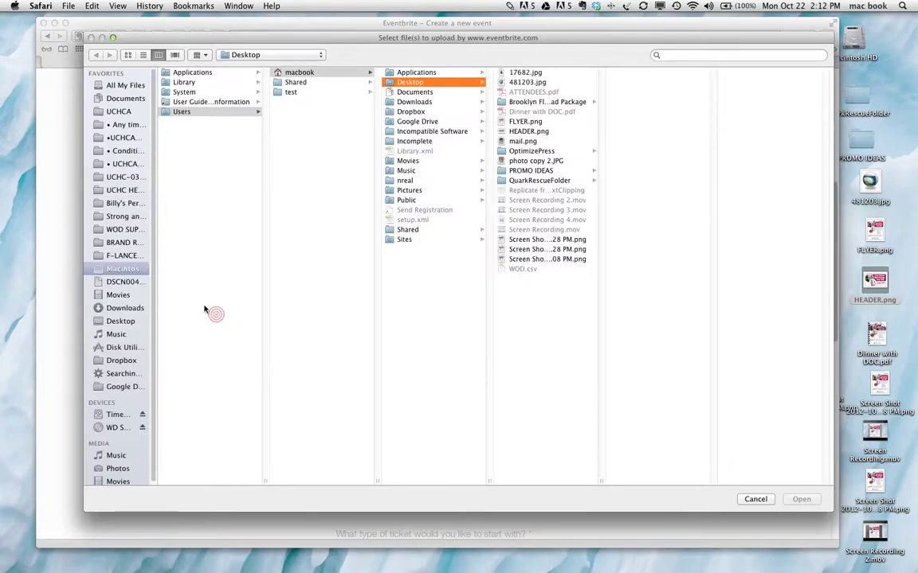
{"action": "left_click", "coordinate": [122, 321]}
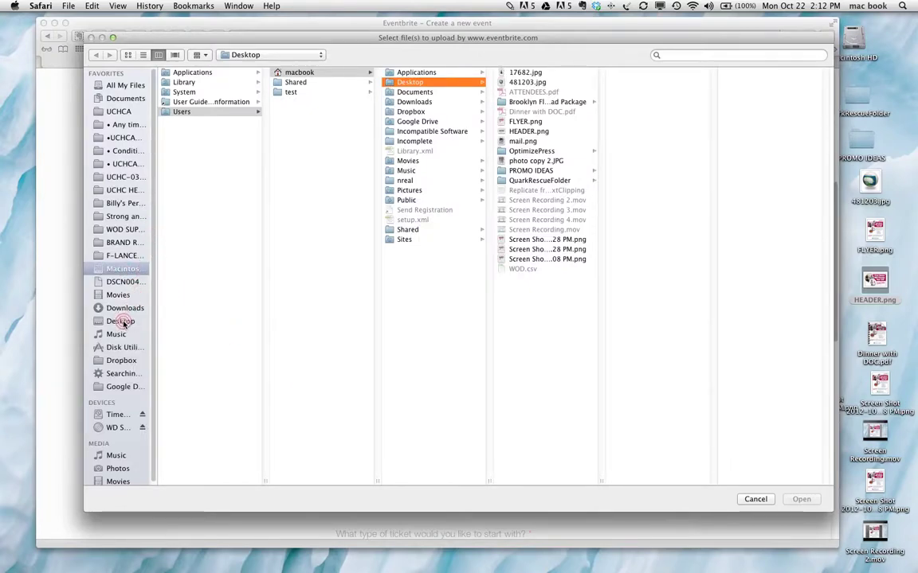
{"action": "left_click", "coordinate": [594, 218]}
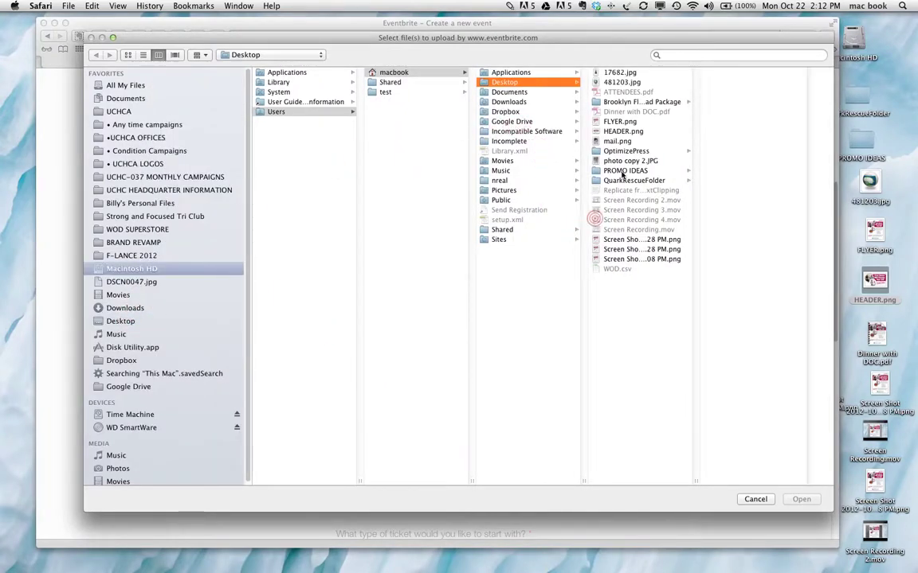
{"action": "left_click", "coordinate": [616, 122]}
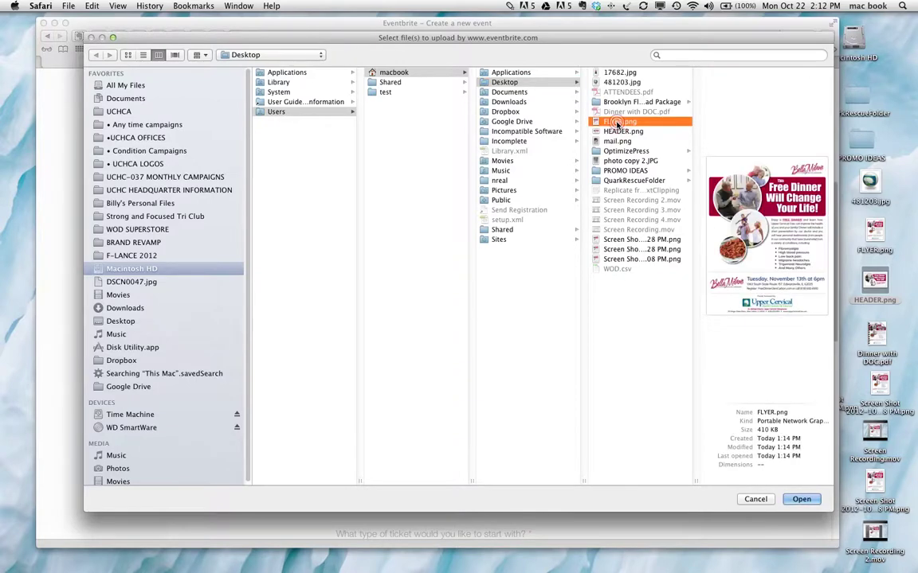
{"action": "left_click", "coordinate": [800, 500]}
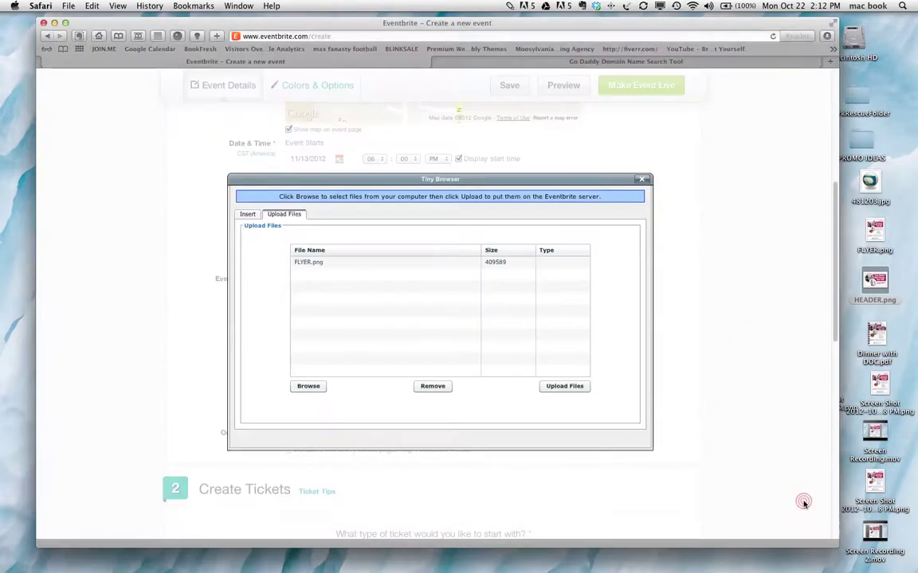
{"action": "left_click", "coordinate": [721, 471]}
{"action": "left_click", "coordinate": [574, 413]}
{"action": "left_click", "coordinate": [575, 387]}
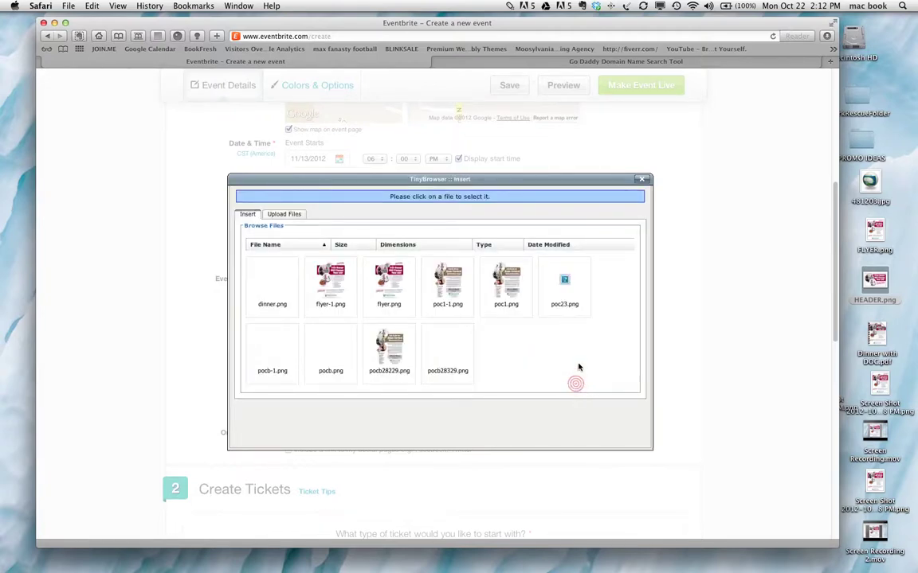
Insert flyer-1.png into the event description at a width of 600 px, without adding an image description
{"action": "left_click", "coordinate": [330, 284]}
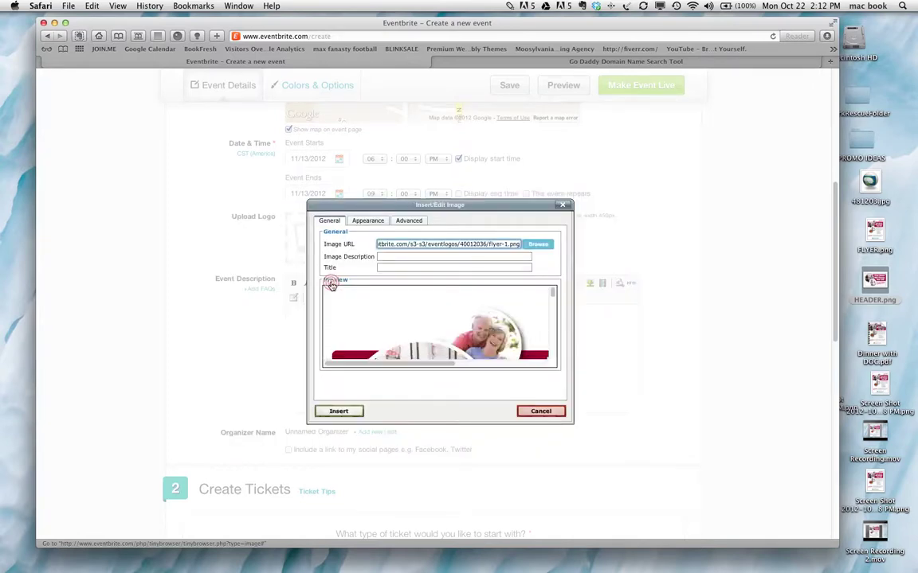
{"action": "left_click", "coordinate": [396, 223]}
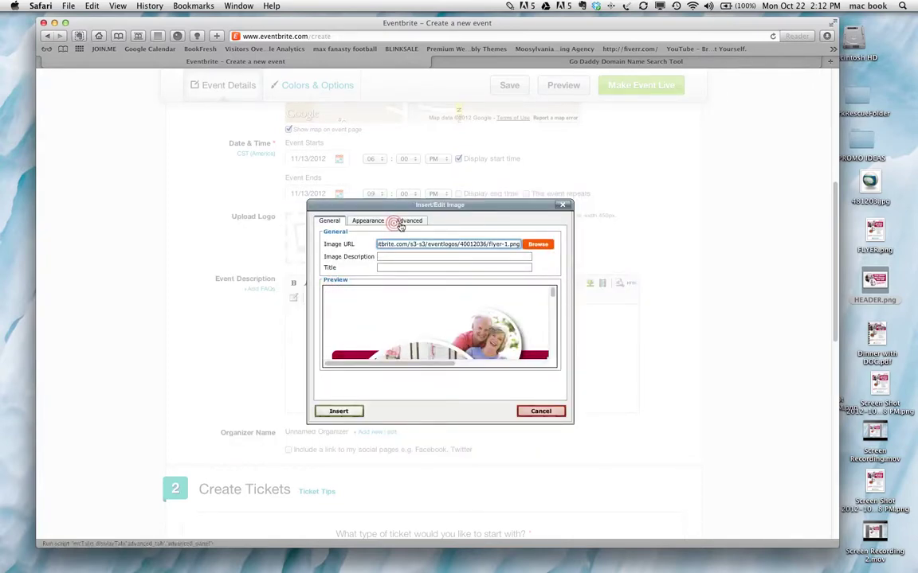
{"action": "left_click", "coordinate": [371, 220]}
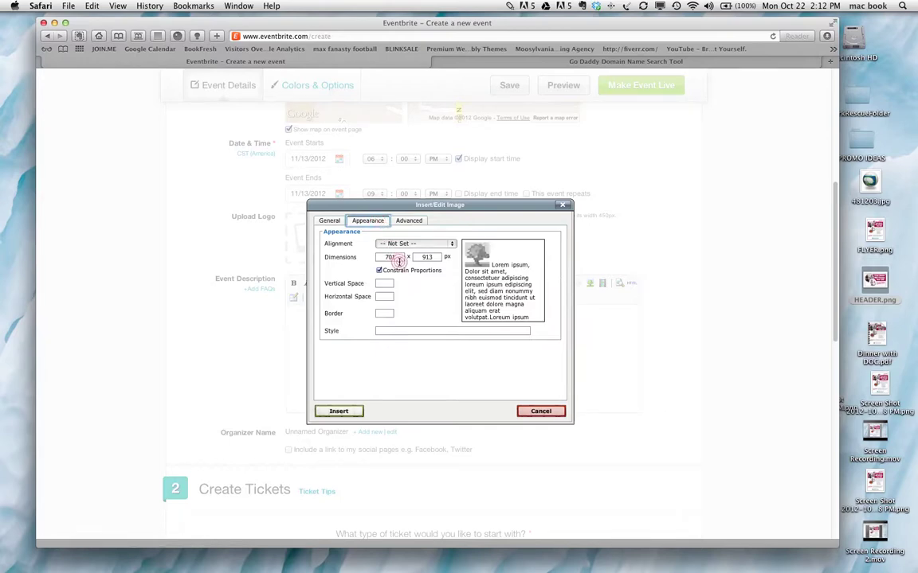
{"action": "left_click", "coordinate": [393, 257]}
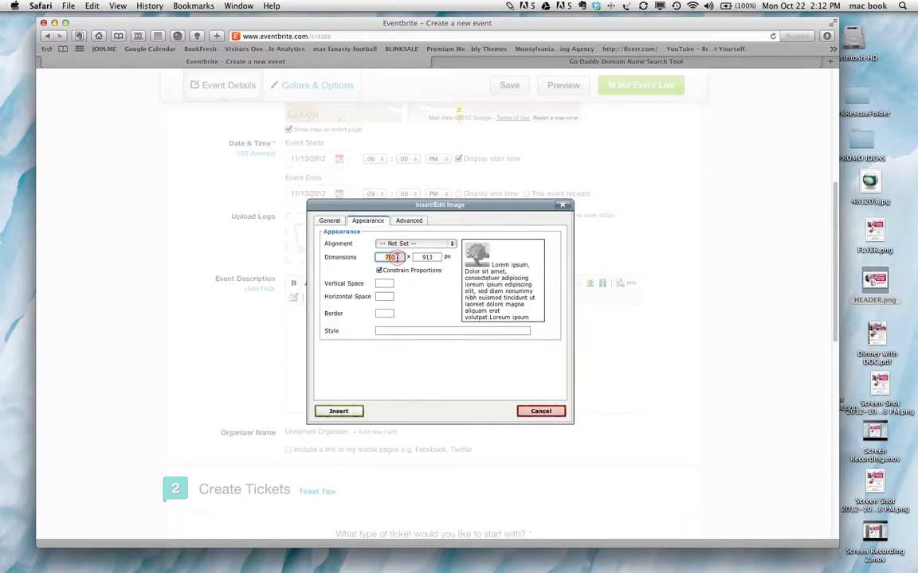
{"action": "type", "text": "600"}
{"action": "key", "text": "Tab"}
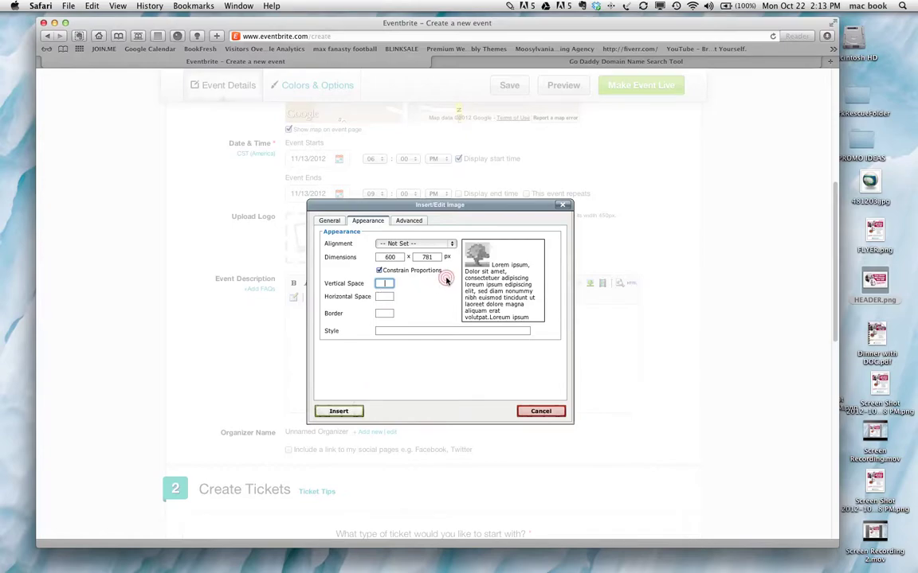
{"action": "left_click", "coordinate": [339, 413]}
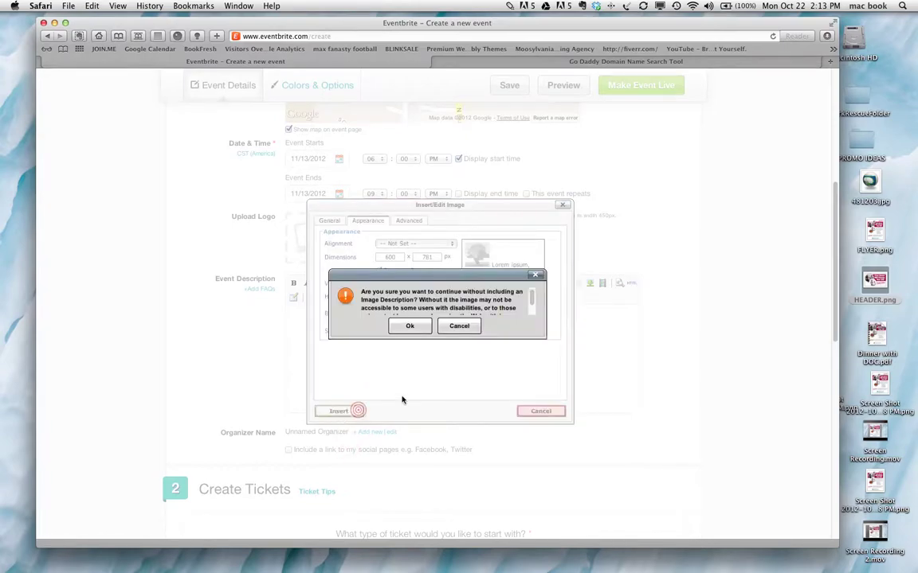
{"action": "left_click", "coordinate": [409, 327]}
Add a free ticket named "I will be there!" with a quantity of 30
{"action": "scroll", "coordinate": [671, 405], "scroll_direction": "down", "scroll_amount": 6}
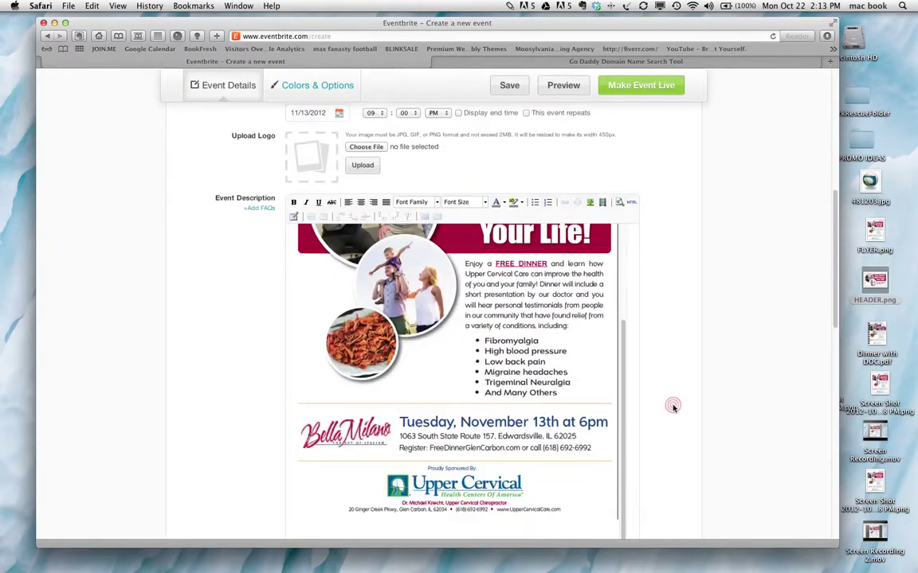
{"action": "scroll", "coordinate": [673, 406], "scroll_direction": "down", "scroll_amount": 4}
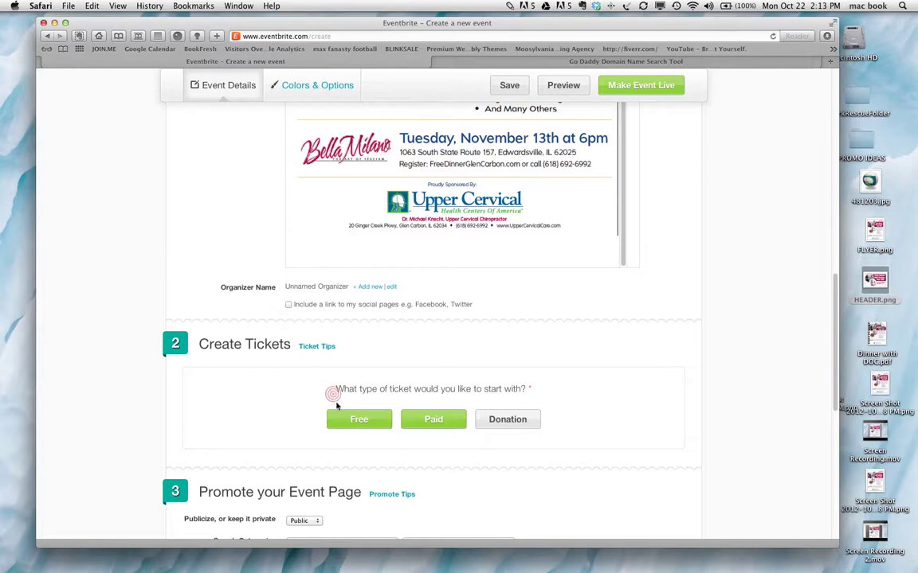
{"action": "left_click", "coordinate": [343, 420]}
{"action": "left_click", "coordinate": [354, 421]}
{"action": "left_click", "coordinate": [262, 429]}
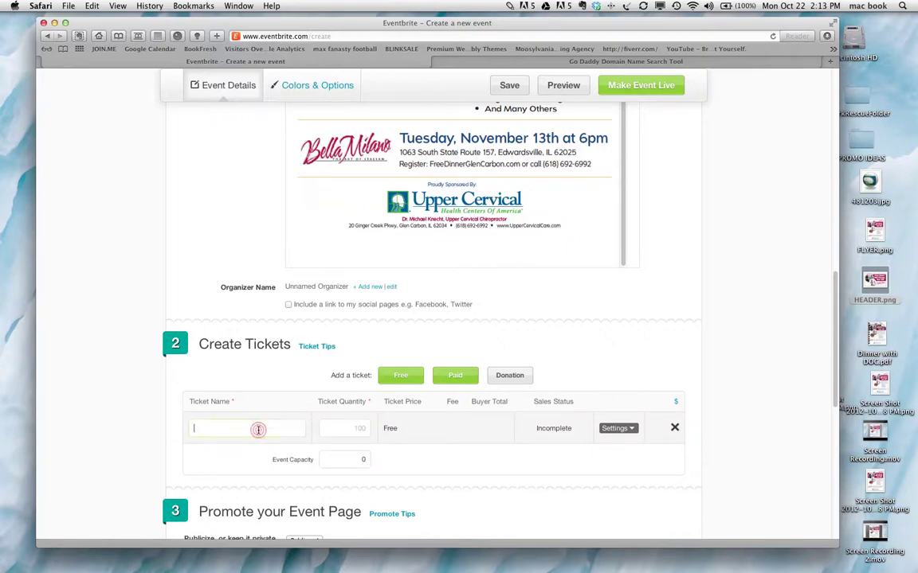
{"action": "type", "text": "I will be there!"}
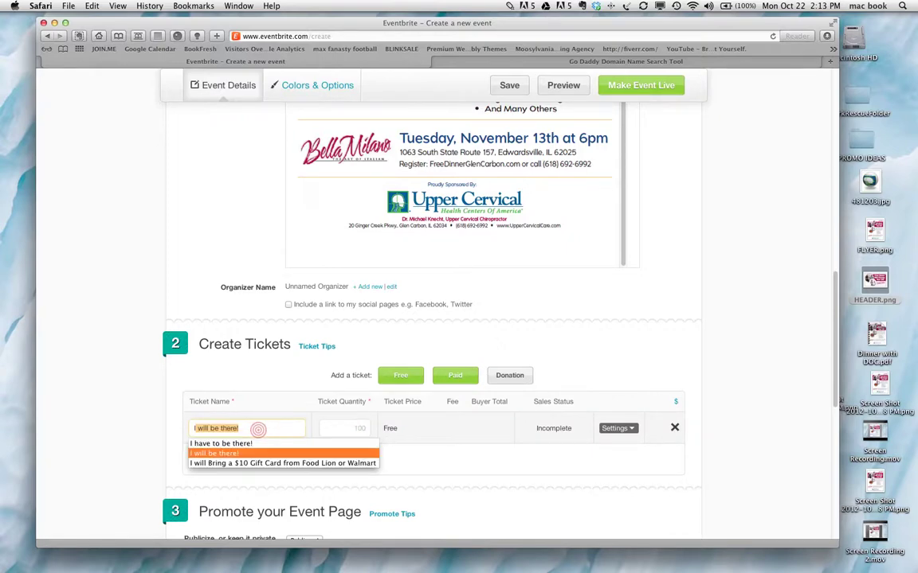
{"action": "key", "text": "Tab"}
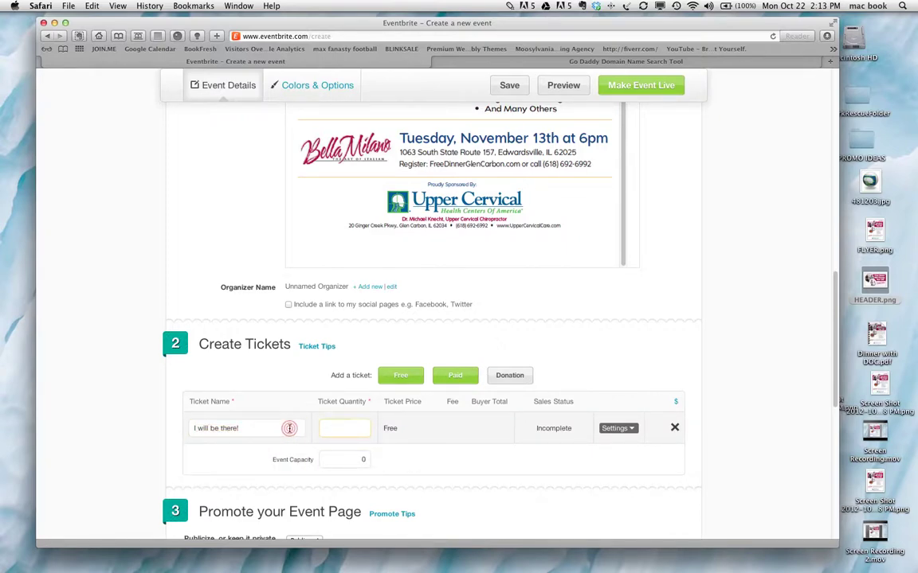
{"action": "type", "text": "30"}
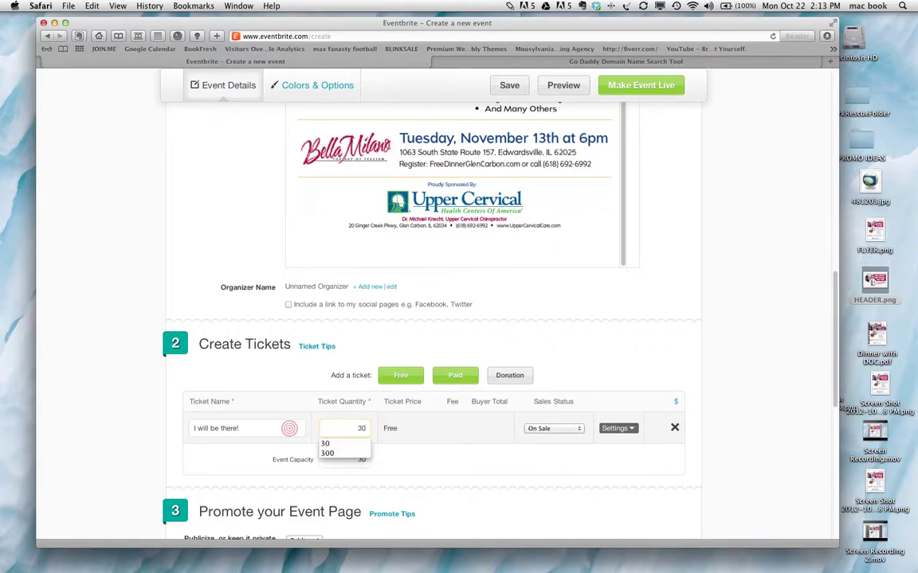
Add the description "Bring a friend!" in the settings of the "I will be there!" ticket
{"action": "key", "text": "Tab"}
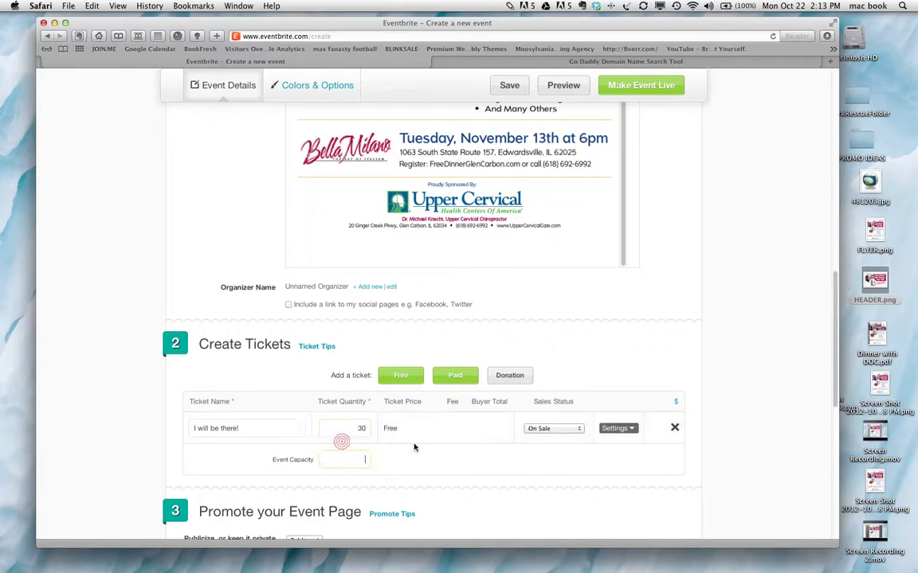
{"action": "scroll", "coordinate": [693, 390], "scroll_direction": "down", "scroll_amount": 2}
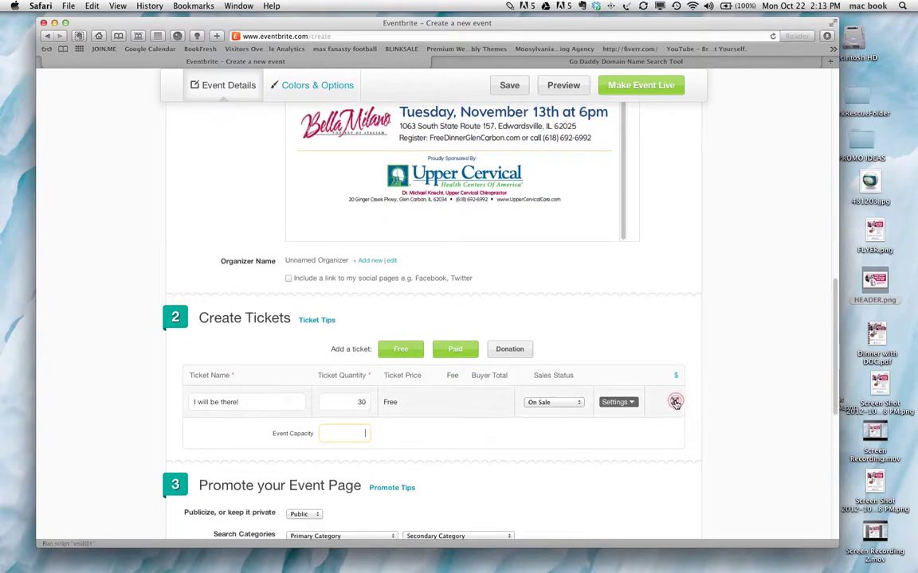
{"action": "left_click", "coordinate": [628, 403]}
{"action": "scroll", "coordinate": [743, 399], "scroll_direction": "down", "scroll_amount": 1}
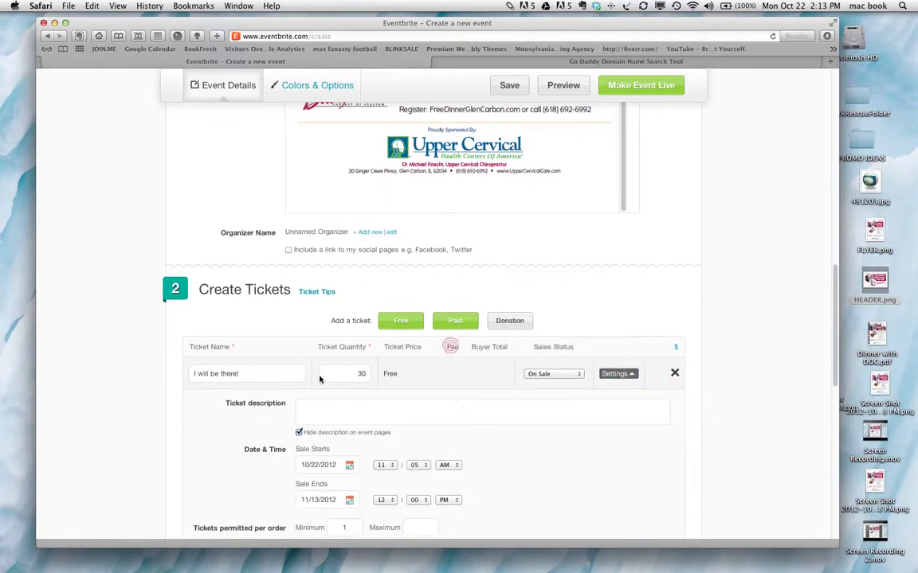
{"action": "left_click", "coordinate": [312, 409]}
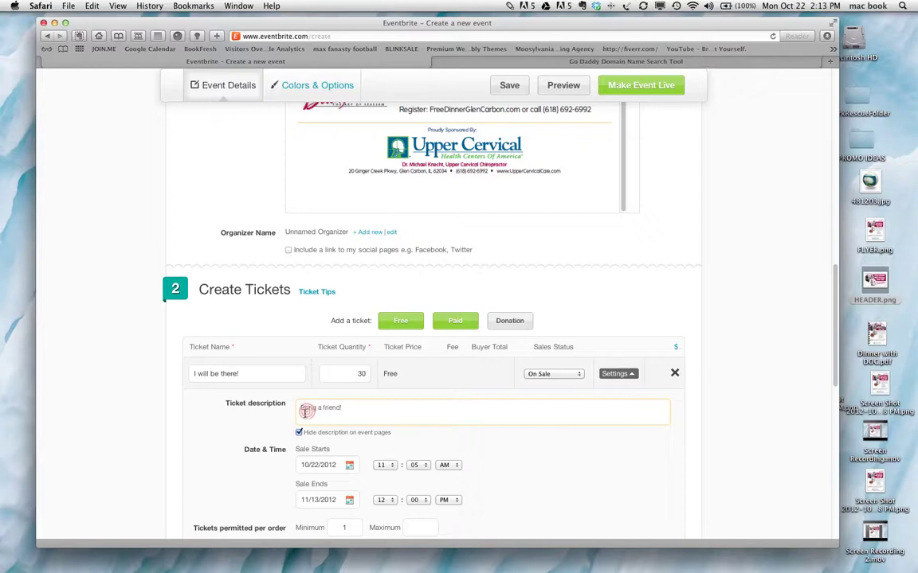
Review the ticket's sale start and end dates, tickets permitted per order, and the event capacity
{"action": "scroll", "coordinate": [239, 454], "scroll_direction": "down", "scroll_amount": 3}
{"action": "left_click", "coordinate": [299, 399]}
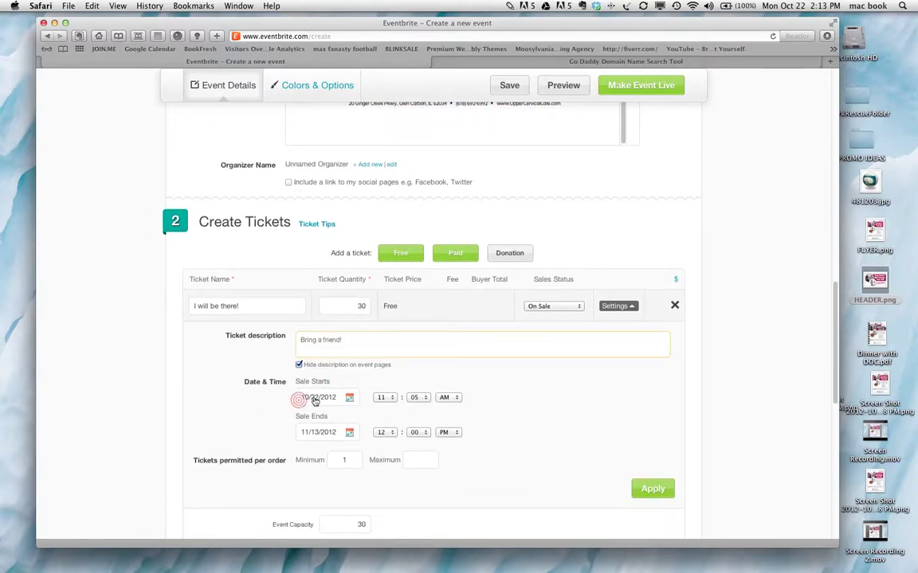
{"action": "left_click", "coordinate": [348, 400]}
{"action": "left_click", "coordinate": [345, 424]}
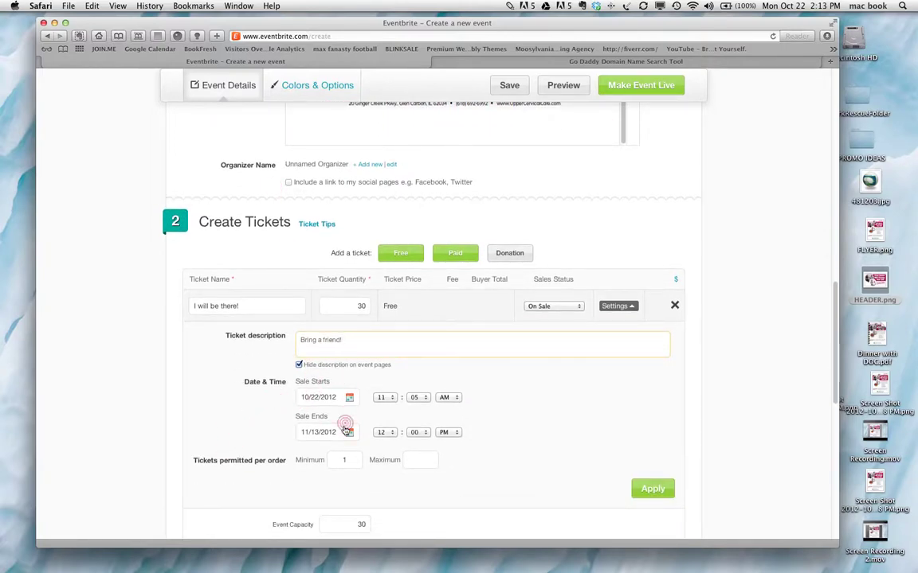
{"action": "left_click", "coordinate": [302, 432]}
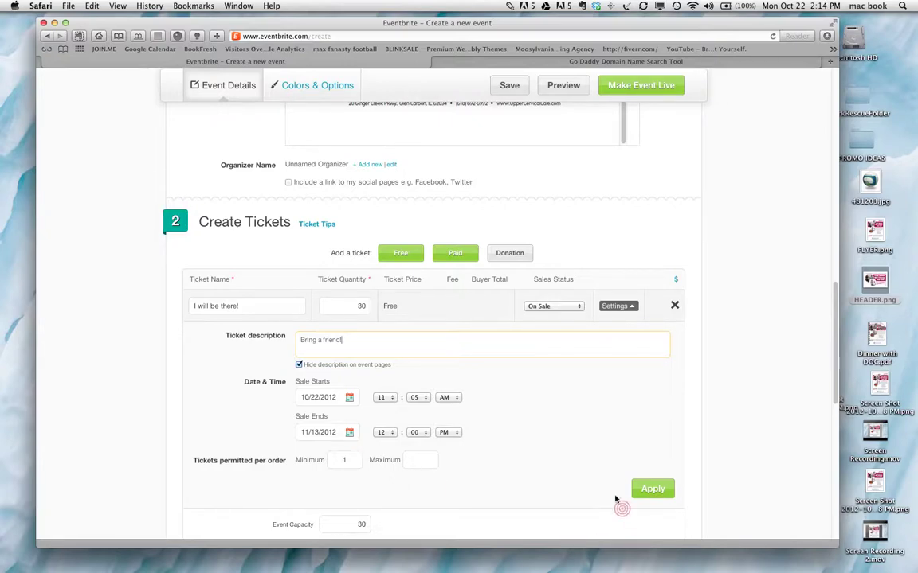
{"action": "scroll", "coordinate": [532, 456], "scroll_direction": "down", "scroll_amount": 2}
{"action": "left_click", "coordinate": [341, 417]}
{"action": "type", "text": "1"}
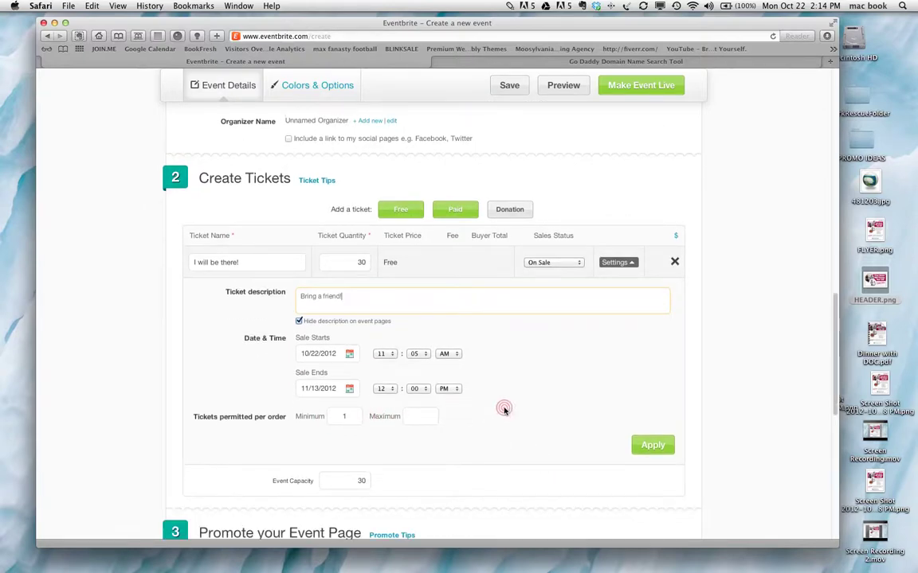
{"action": "scroll", "coordinate": [503, 409], "scroll_direction": "down", "scroll_amount": 1}
{"action": "left_click", "coordinate": [324, 389]}
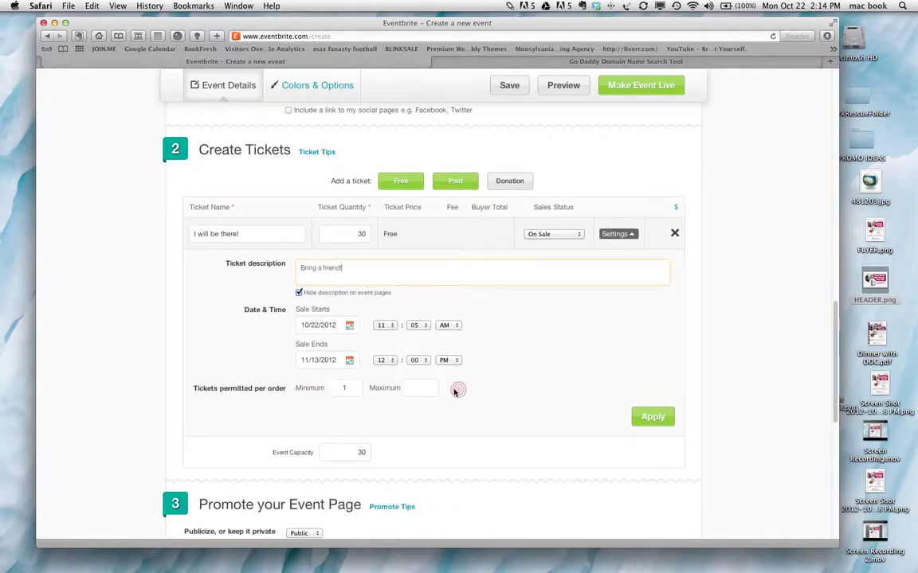
{"action": "left_click", "coordinate": [378, 428]}
{"action": "left_click", "coordinate": [352, 452]}
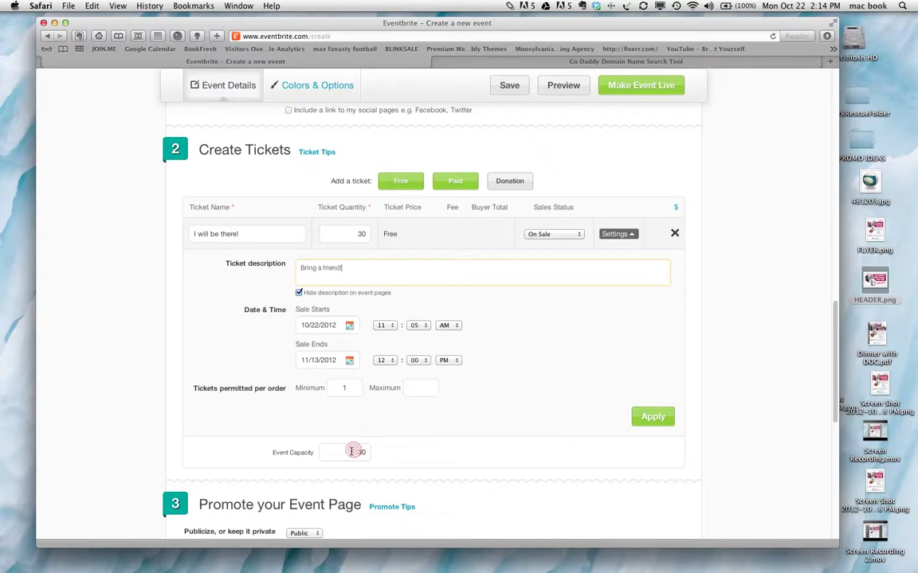
Apply the ticket settings and save the event as a draft
{"action": "left_click", "coordinate": [654, 419]}
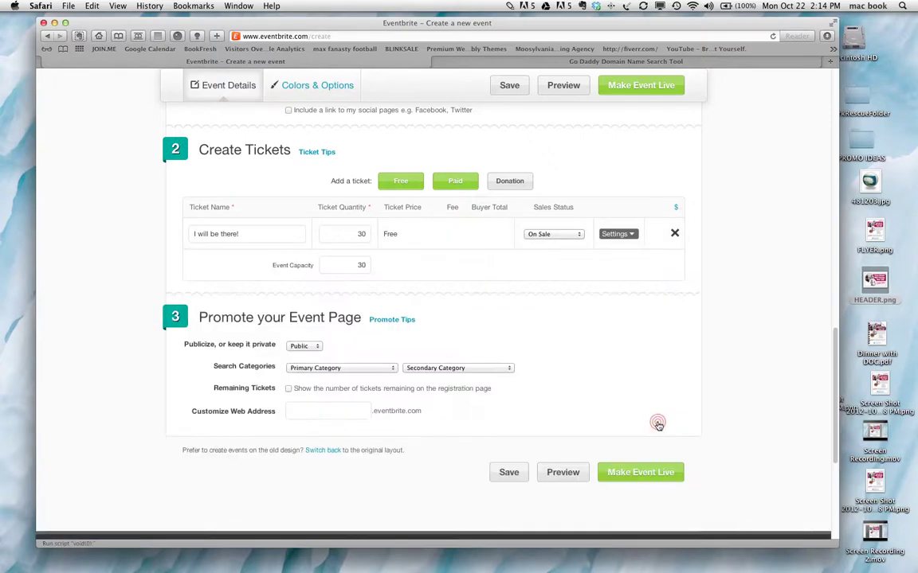
{"action": "scroll", "coordinate": [646, 414], "scroll_direction": "down", "scroll_amount": 2}
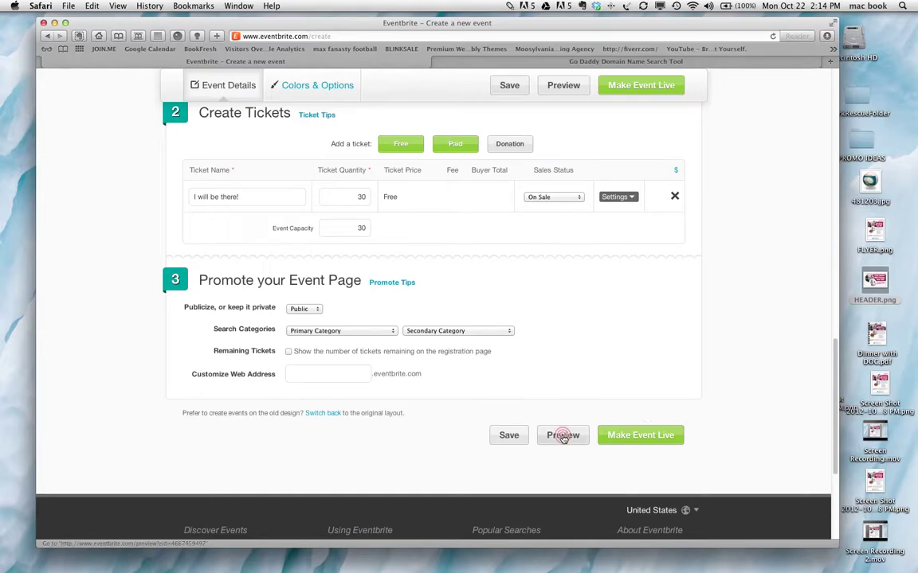
{"action": "left_click", "coordinate": [503, 435]}
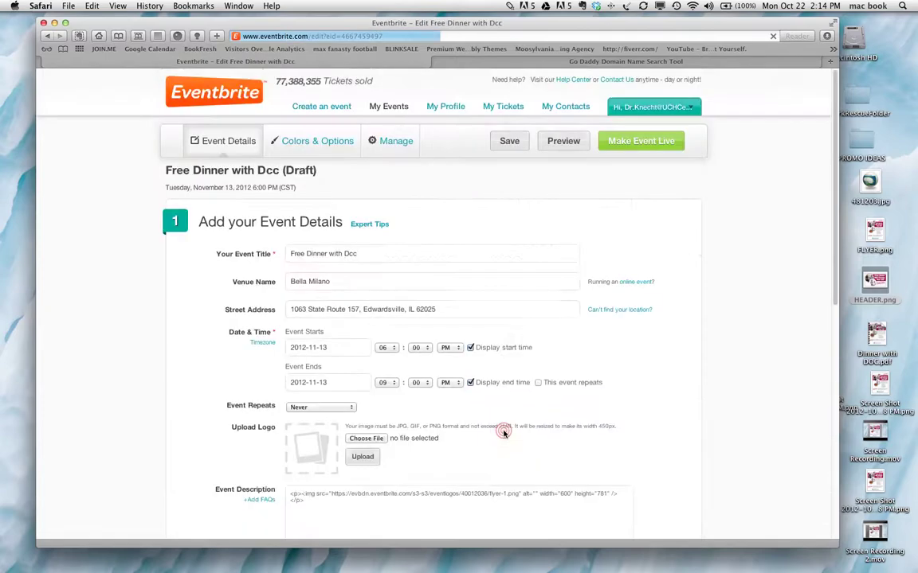
Try to upload HEADER.png from the Desktop as the event logo
{"action": "left_click", "coordinate": [369, 441]}
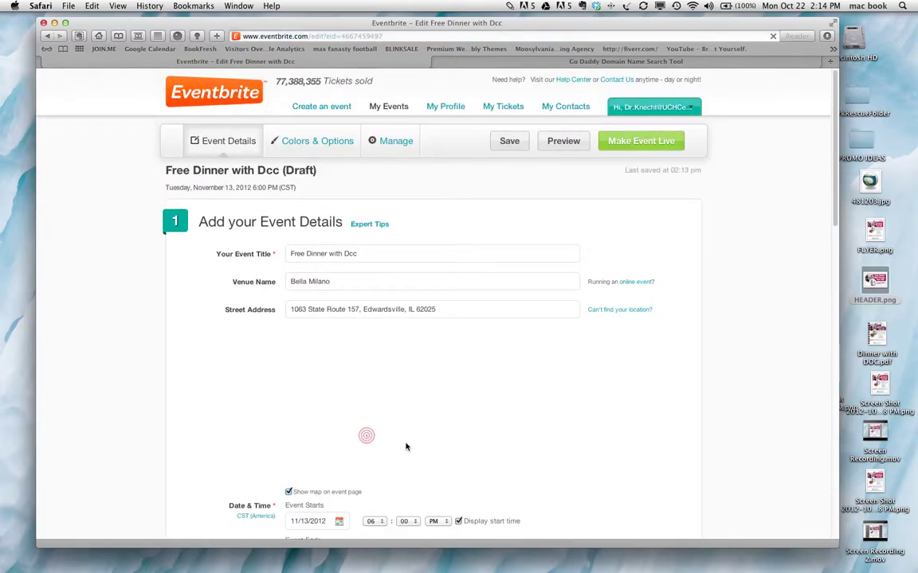
{"action": "left_click", "coordinate": [619, 408]}
{"action": "scroll", "coordinate": [619, 408], "scroll_direction": "down", "scroll_amount": 10}
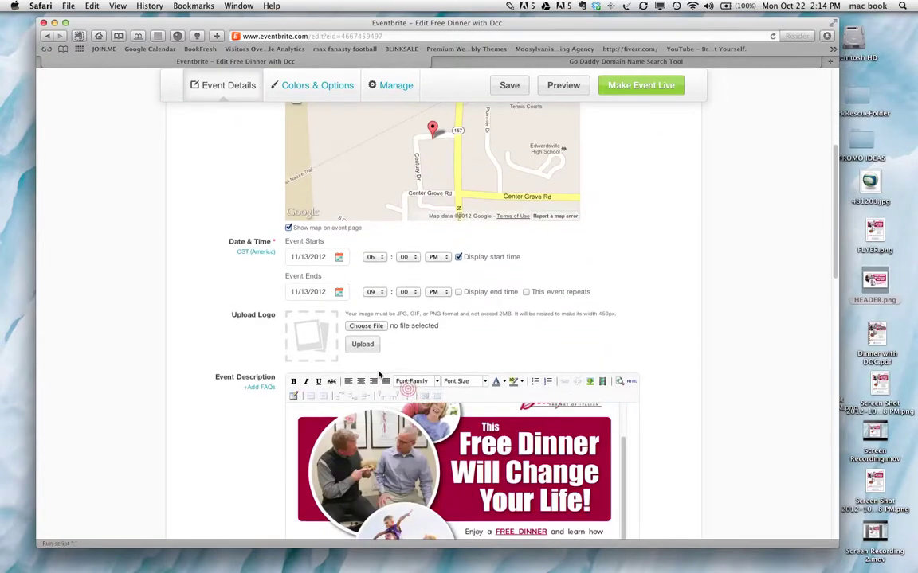
{"action": "left_click", "coordinate": [360, 328]}
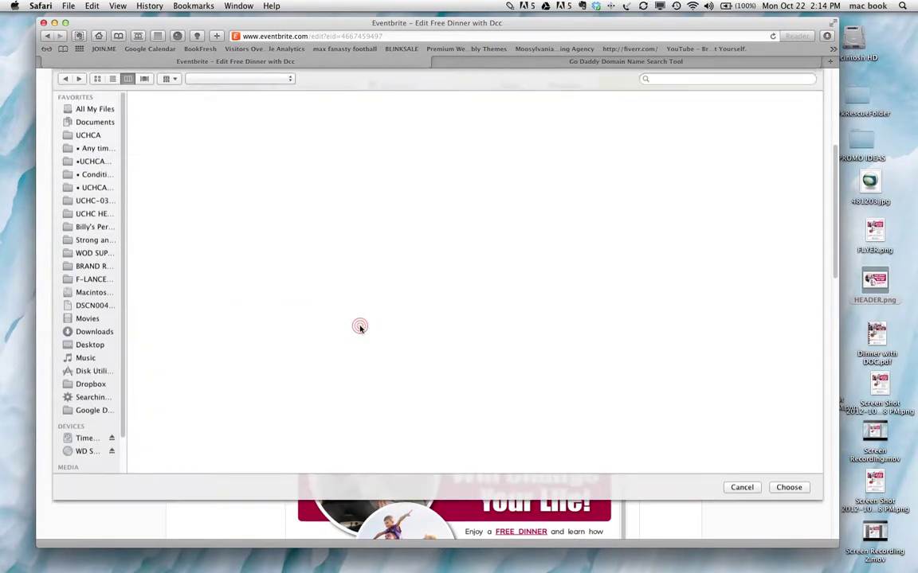
{"action": "left_click", "coordinate": [334, 219]}
{"action": "left_click", "coordinate": [339, 224]}
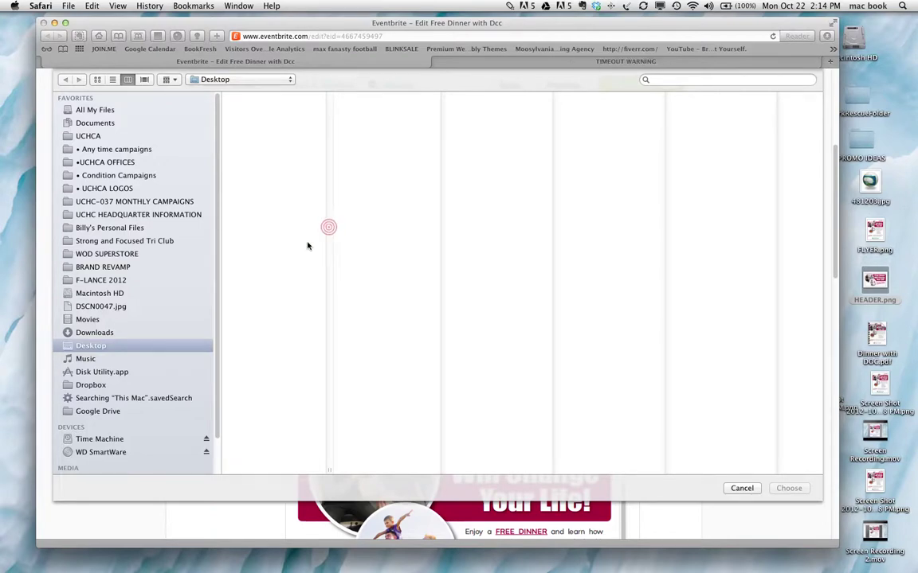
{"action": "left_click", "coordinate": [254, 262]}
{"action": "left_click", "coordinate": [252, 166]}
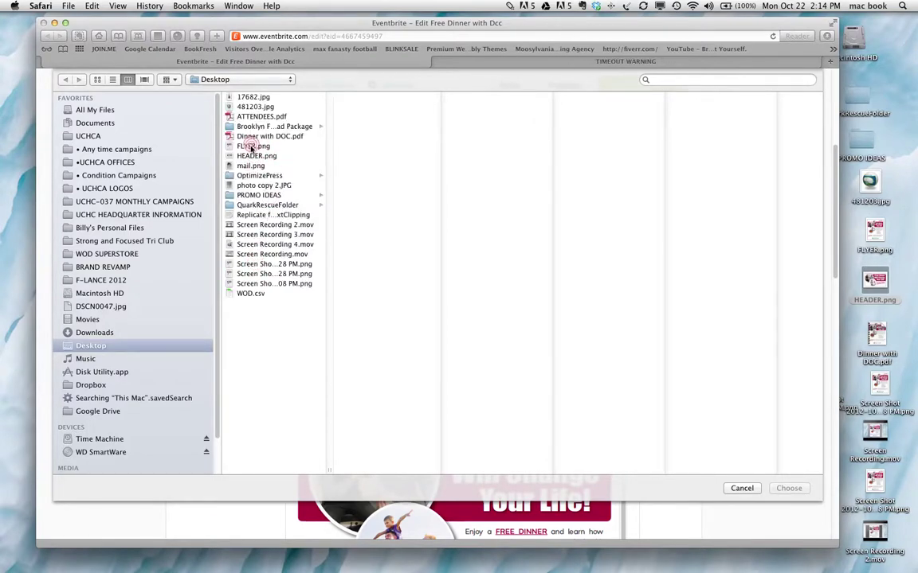
{"action": "left_click", "coordinate": [248, 156]}
{"action": "left_click", "coordinate": [790, 489]}
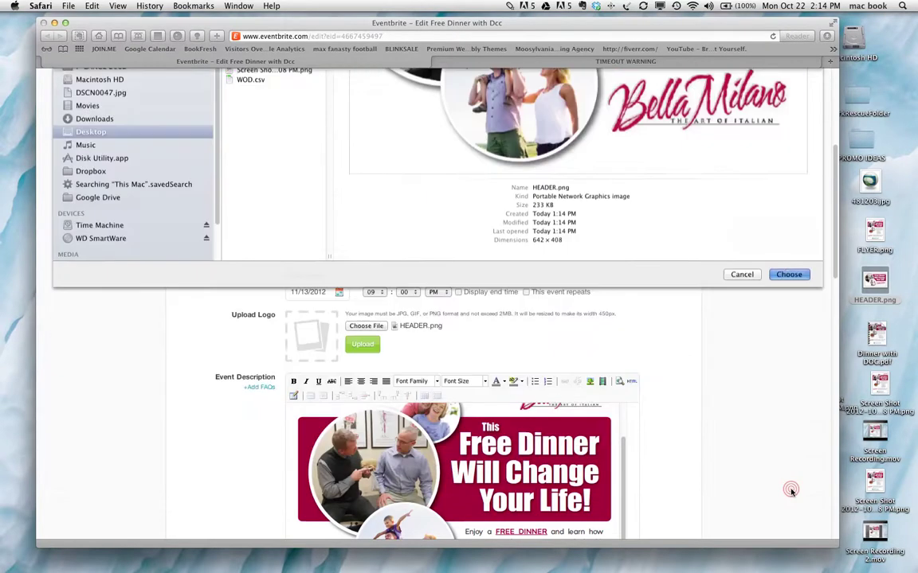
{"action": "left_click", "coordinate": [356, 348]}
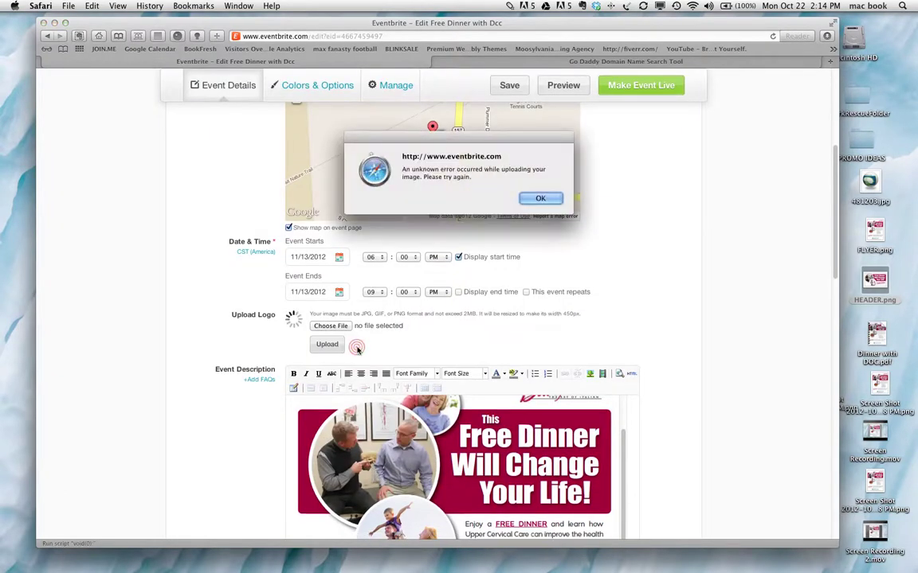
{"action": "left_click", "coordinate": [544, 199]}
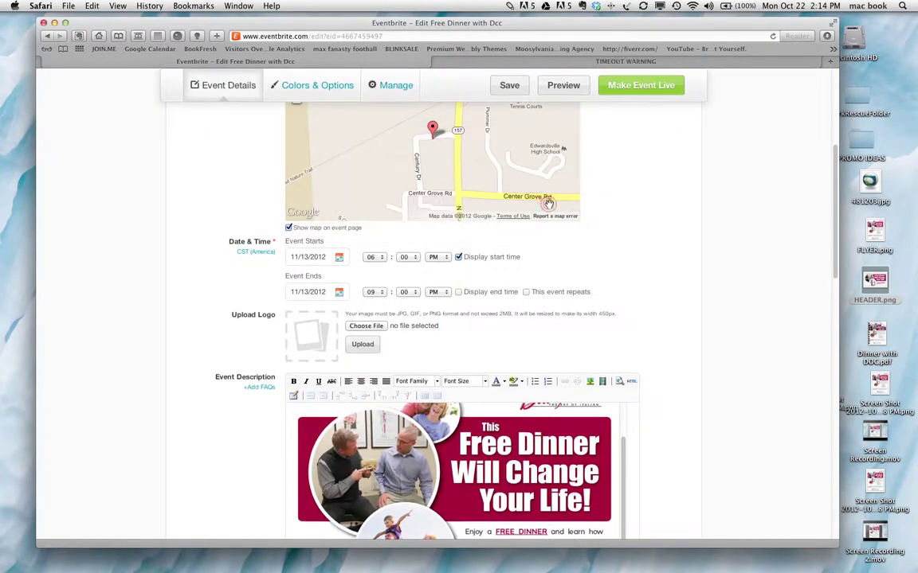
Open the event's color and theme options
{"action": "scroll", "coordinate": [677, 307], "scroll_direction": "up", "scroll_amount": 3}
{"action": "left_click", "coordinate": [349, 123]}
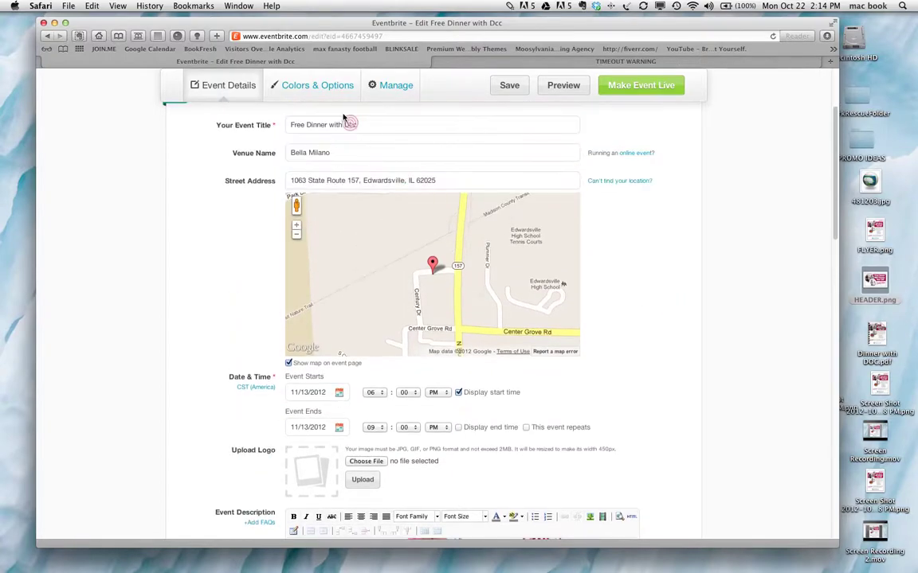
{"action": "left_click", "coordinate": [307, 85]}
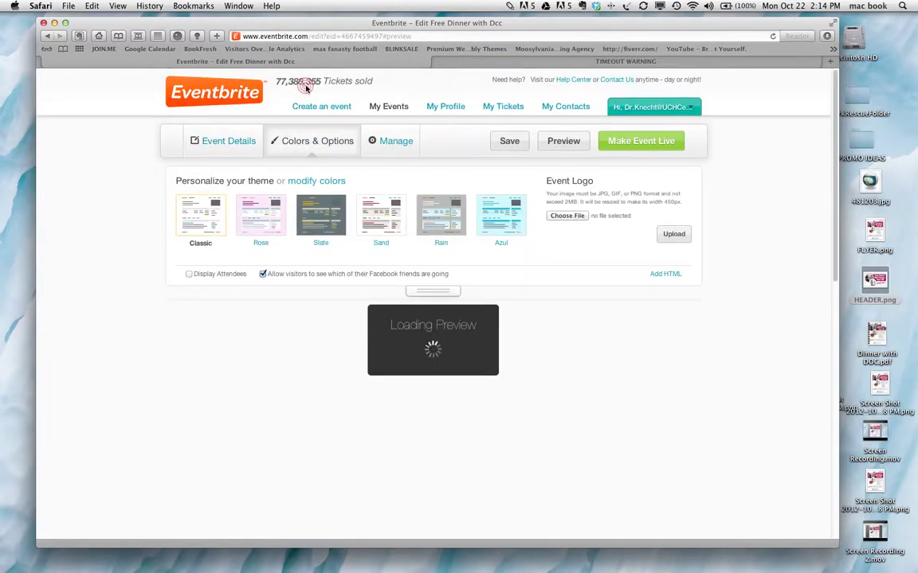
Preview the event page to check its ticket information, location and flyer image, and close the preview
{"action": "left_click", "coordinate": [559, 142]}
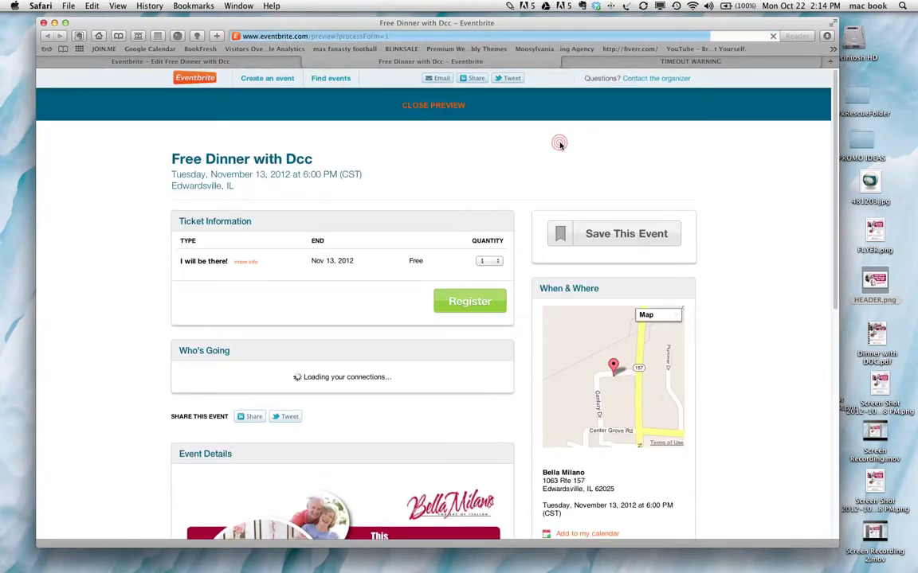
{"action": "scroll", "coordinate": [746, 426], "scroll_direction": "down", "scroll_amount": 1}
{"action": "scroll", "coordinate": [746, 427], "scroll_direction": "down", "scroll_amount": 5}
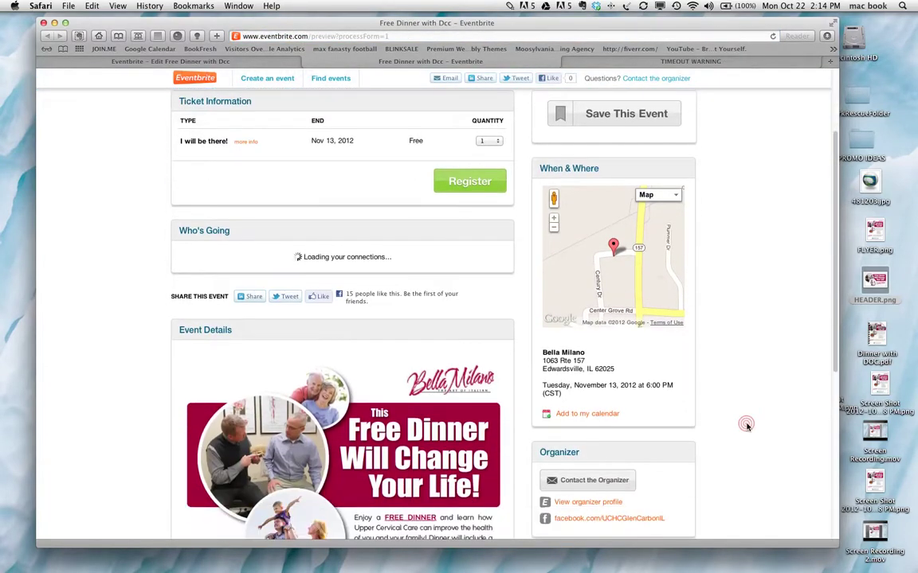
{"action": "scroll", "coordinate": [746, 426], "scroll_direction": "down", "scroll_amount": 2}
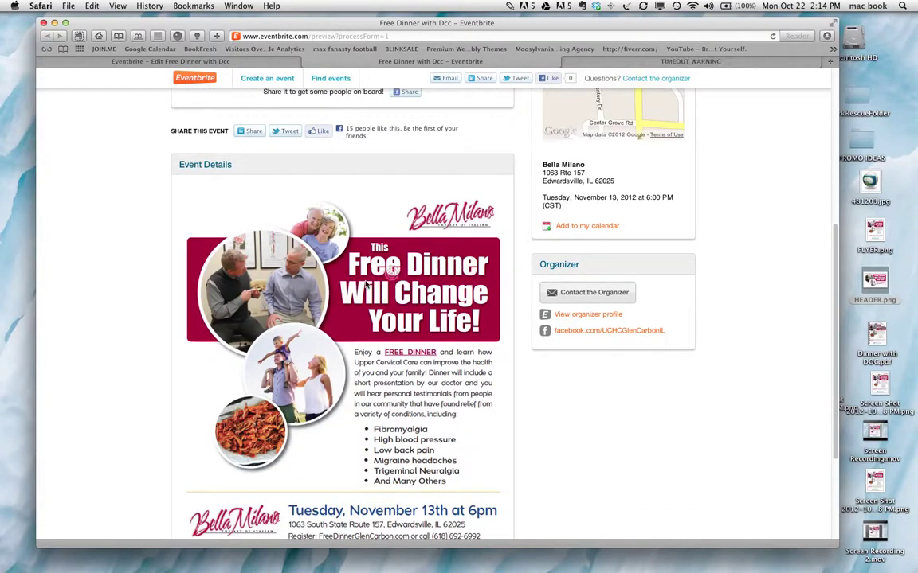
{"action": "scroll", "coordinate": [374, 284], "scroll_direction": "up", "scroll_amount": 3}
{"action": "scroll", "coordinate": [391, 315], "scroll_direction": "up", "scroll_amount": 5}
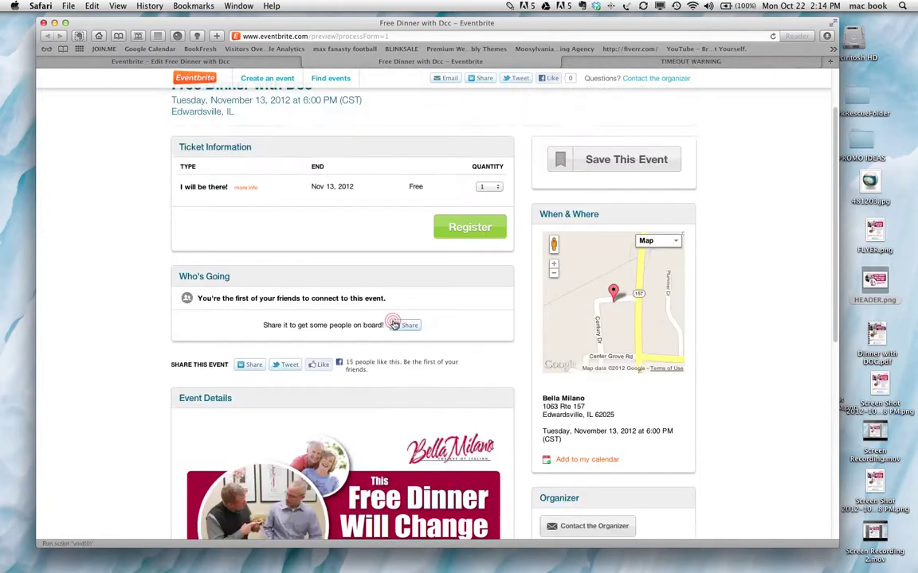
{"action": "scroll", "coordinate": [390, 331], "scroll_direction": "up", "scroll_amount": 2}
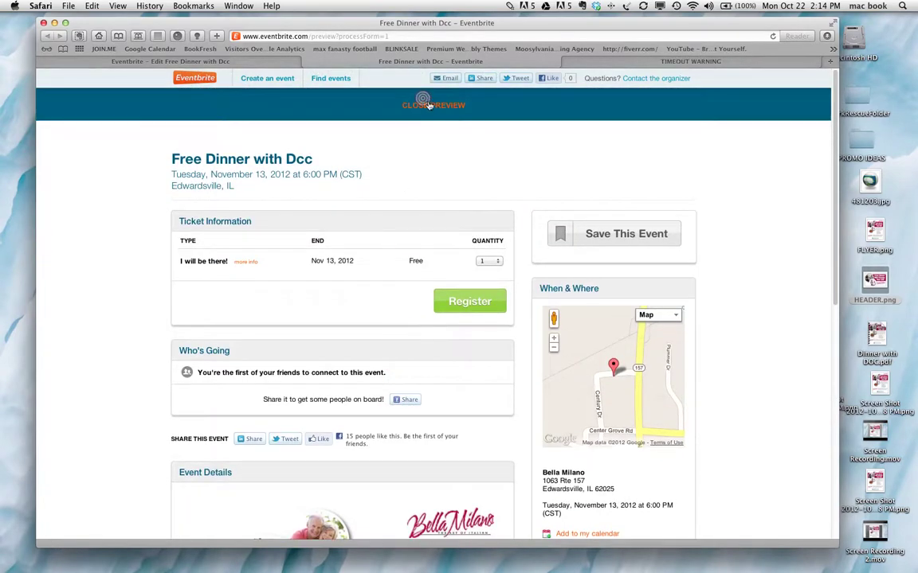
{"action": "left_click", "coordinate": [427, 105]}
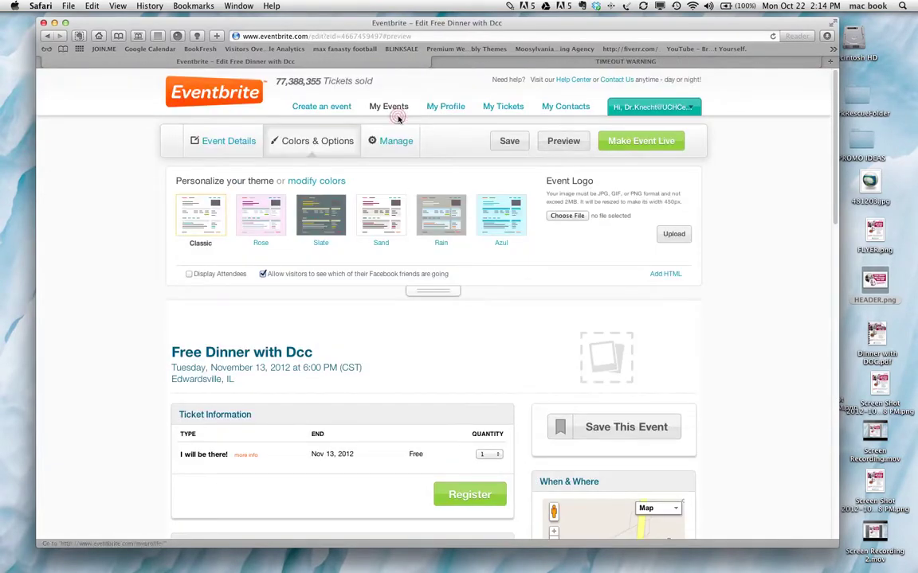
Try the Rose and Rain themes and apply the Sand theme to the event page
{"action": "left_click", "coordinate": [268, 216]}
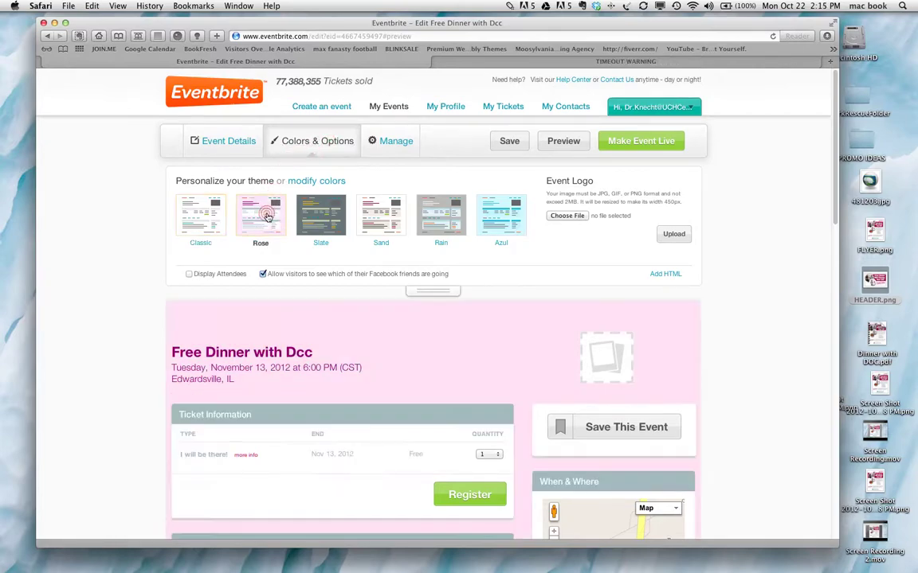
{"action": "left_click_drag", "start_coordinate": [293, 19], "coordinate": [352, 16]}
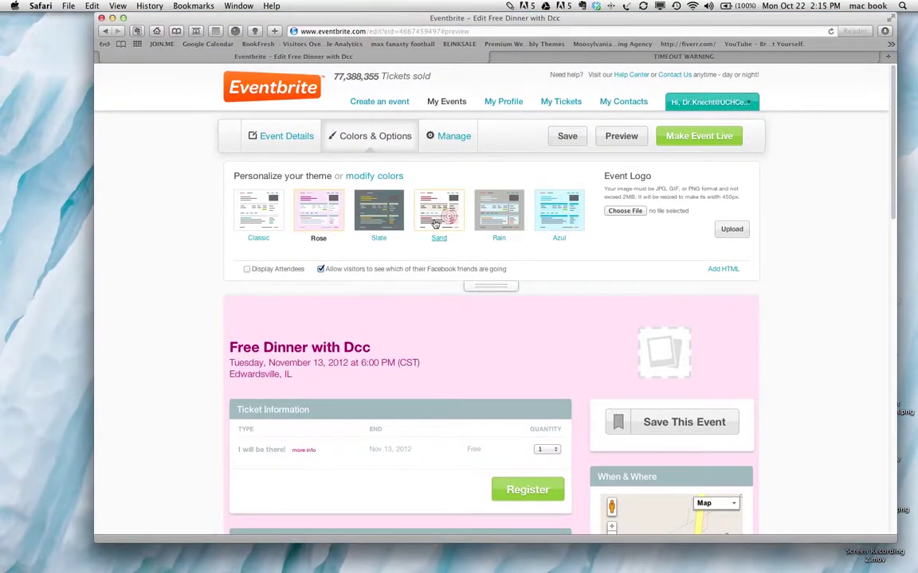
{"action": "left_click", "coordinate": [478, 211]}
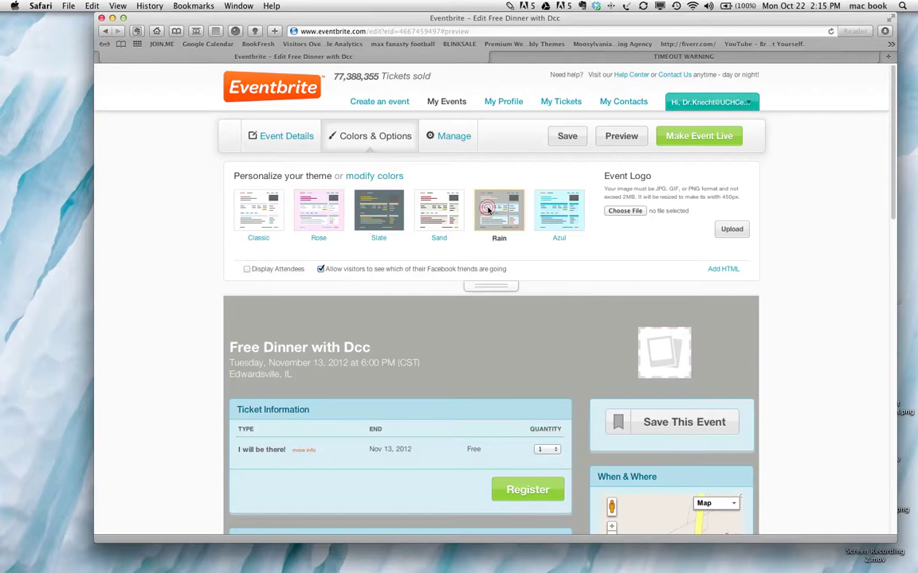
{"action": "left_click", "coordinate": [444, 214]}
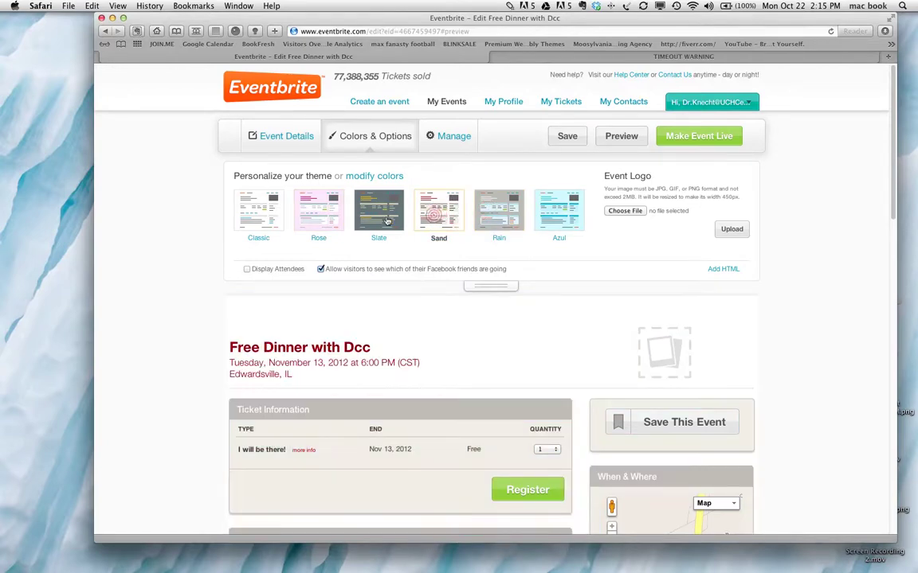
Customize the theme's individual colors and set the event title color to dark red #962121
{"action": "left_click", "coordinate": [367, 180]}
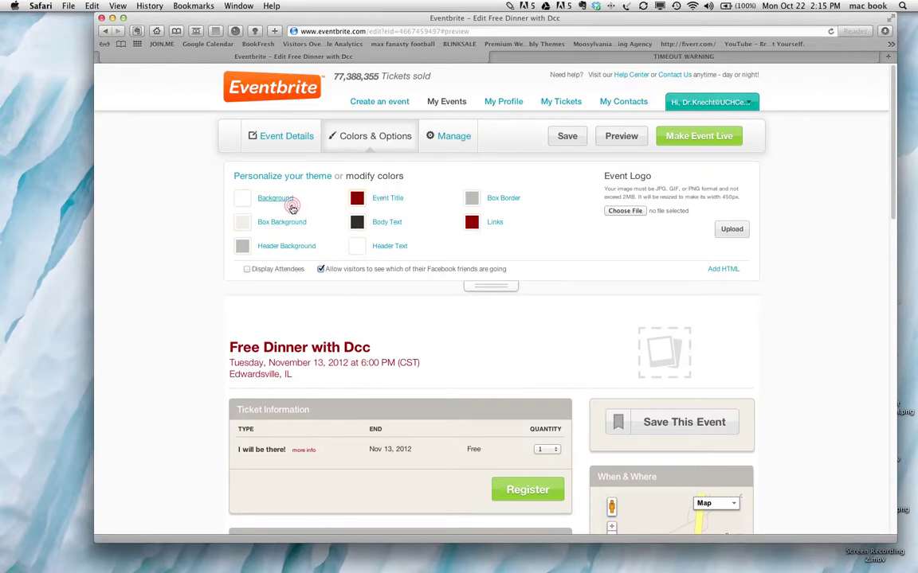
{"action": "left_click", "coordinate": [379, 199]}
{"action": "left_click", "coordinate": [405, 245]}
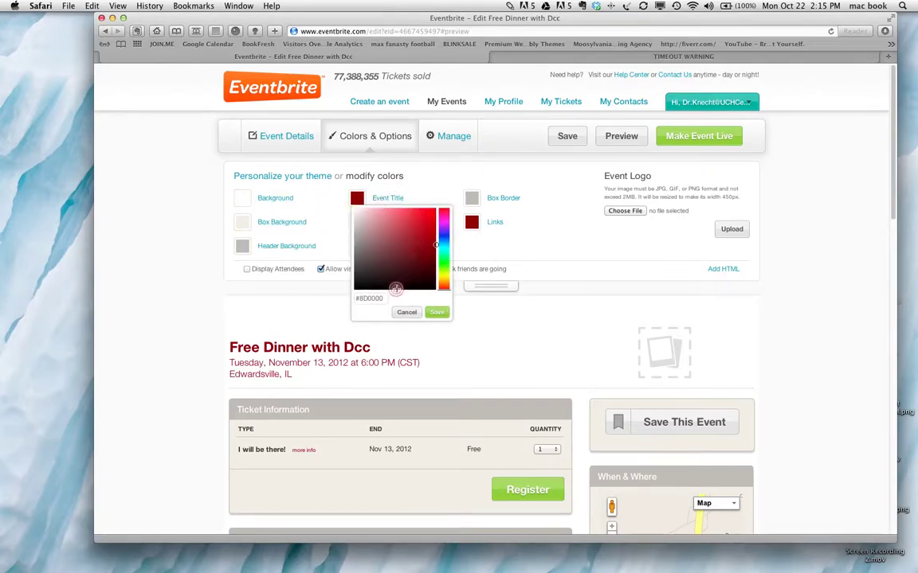
{"action": "mouse_move", "coordinate": [396, 288]}
{"action": "left_mouse_down"}
{"action": "mouse_move", "coordinate": [384, 239]}
{"action": "mouse_move", "coordinate": [430, 271]}
{"action": "mouse_move", "coordinate": [430, 241]}
{"action": "mouse_move", "coordinate": [415, 254]}
{"action": "mouse_move", "coordinate": [374, 222]}
{"action": "left_mouse_up"}
{"action": "left_click", "coordinate": [436, 312]}
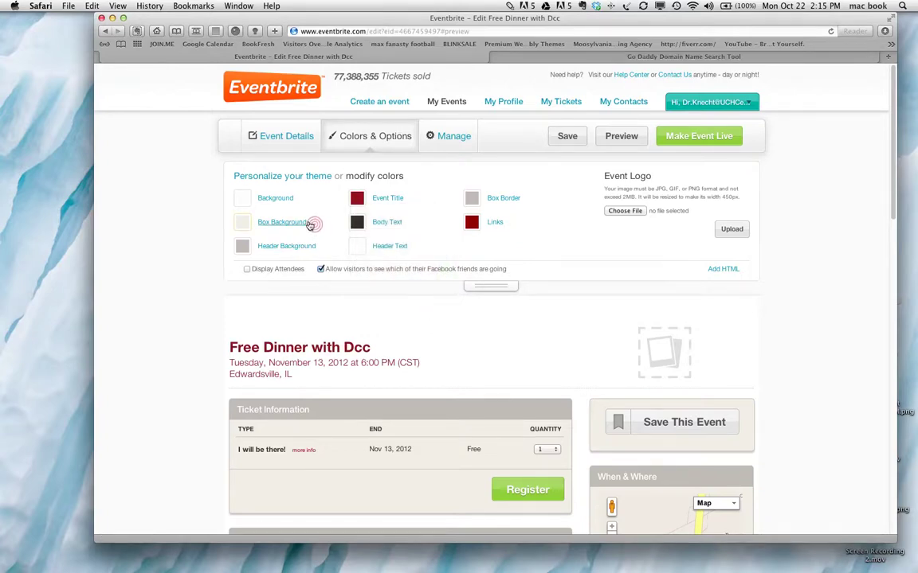
Try a dark brown header background, and replace it with the color code copied from the event title, #962121
{"action": "left_click", "coordinate": [277, 248]}
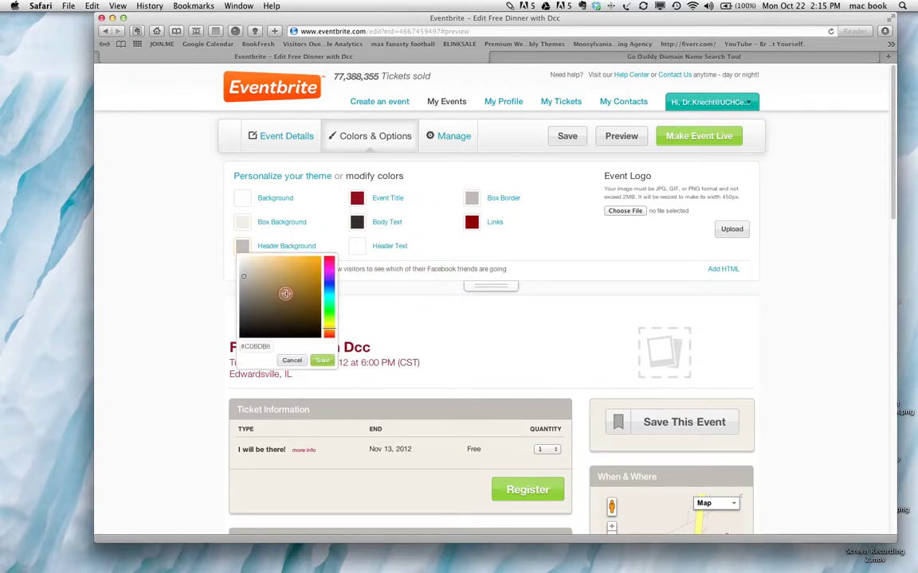
{"action": "mouse_move", "coordinate": [285, 294]}
{"action": "left_mouse_down"}
{"action": "mouse_move", "coordinate": [293, 283]}
{"action": "mouse_move", "coordinate": [305, 322]}
{"action": "left_mouse_up"}
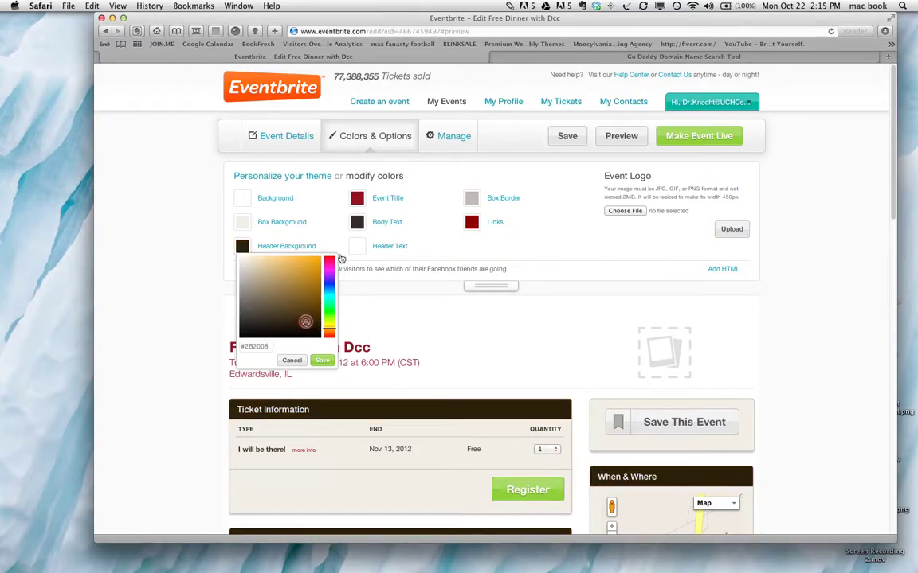
{"action": "left_click", "coordinate": [388, 199]}
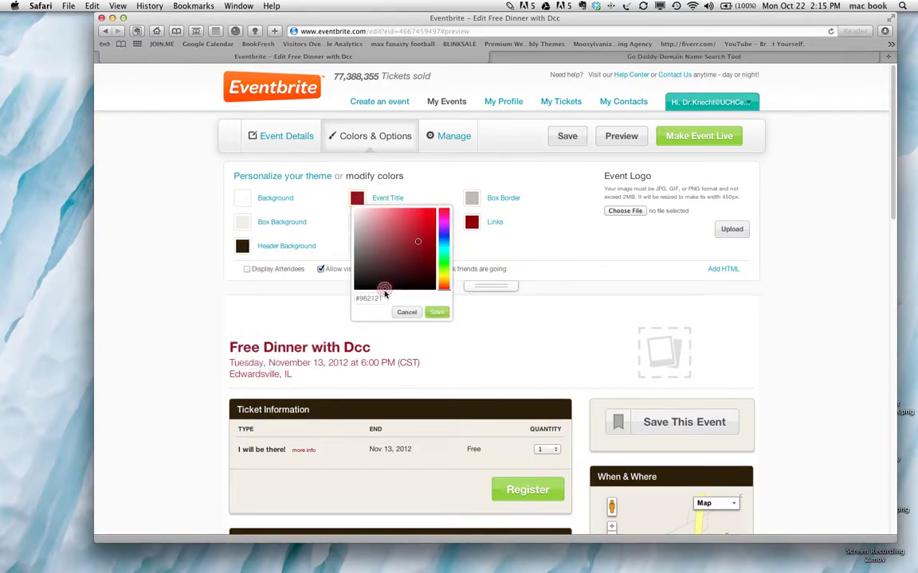
{"action": "left_click_drag", "start_coordinate": [380, 299], "coordinate": [354, 300]}
{"action": "key", "text": "super+c"}
{"action": "left_click", "coordinate": [262, 280]}
{"action": "left_click", "coordinate": [238, 243]}
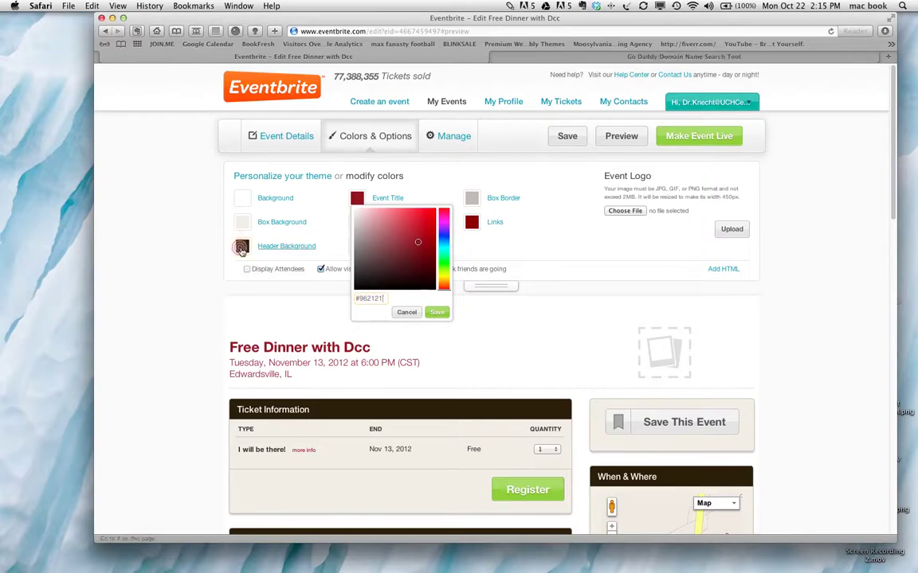
{"action": "left_click", "coordinate": [241, 248]}
{"action": "left_click", "coordinate": [266, 347]}
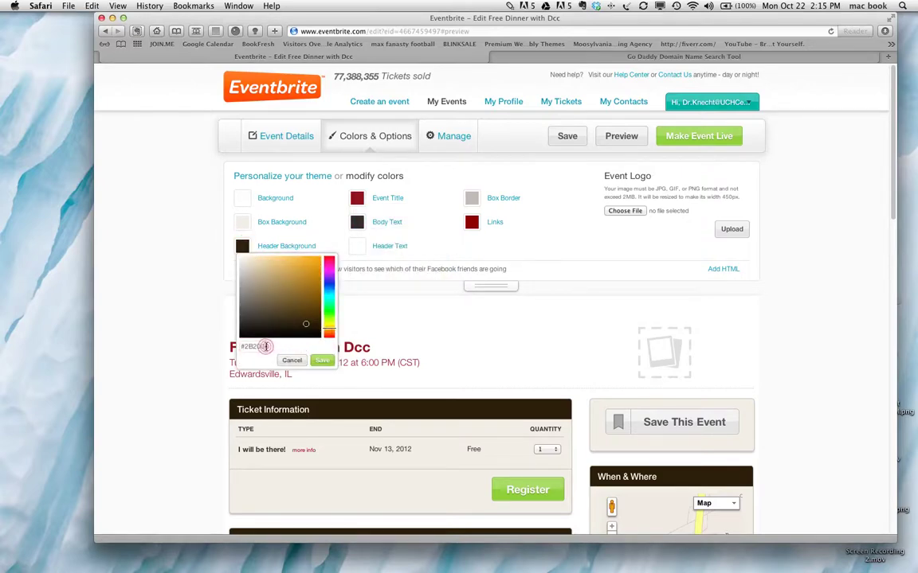
{"action": "left_click_drag", "start_coordinate": [265, 347], "coordinate": [282, 335]}
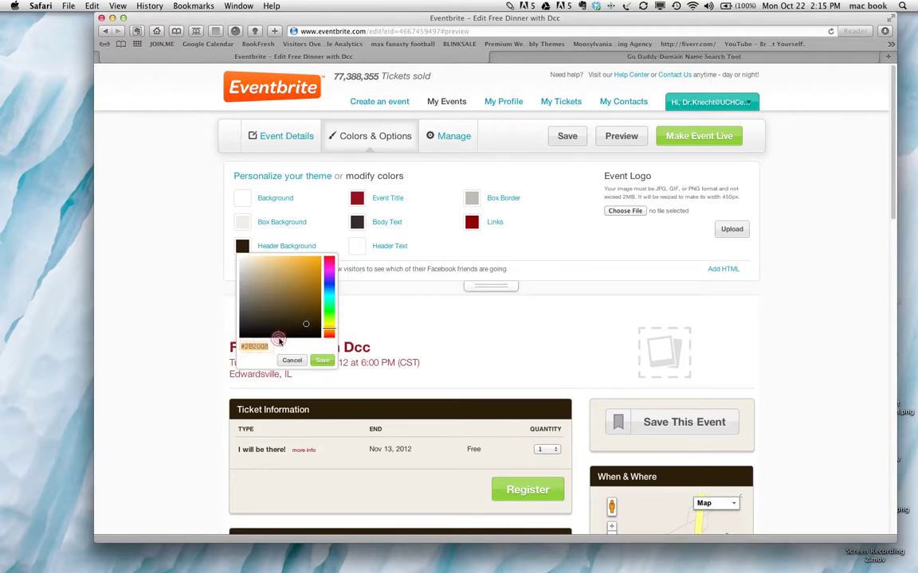
{"action": "key", "text": "super+v"}
{"action": "left_click", "coordinate": [571, 330]}
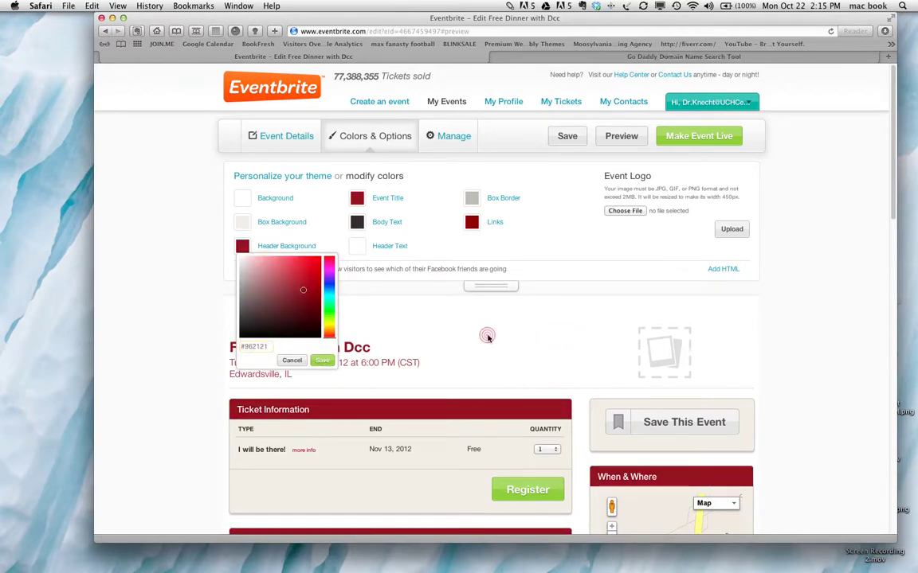
Set the page background color to near-white #FCF9F9, and save it
{"action": "left_click", "coordinate": [239, 193]}
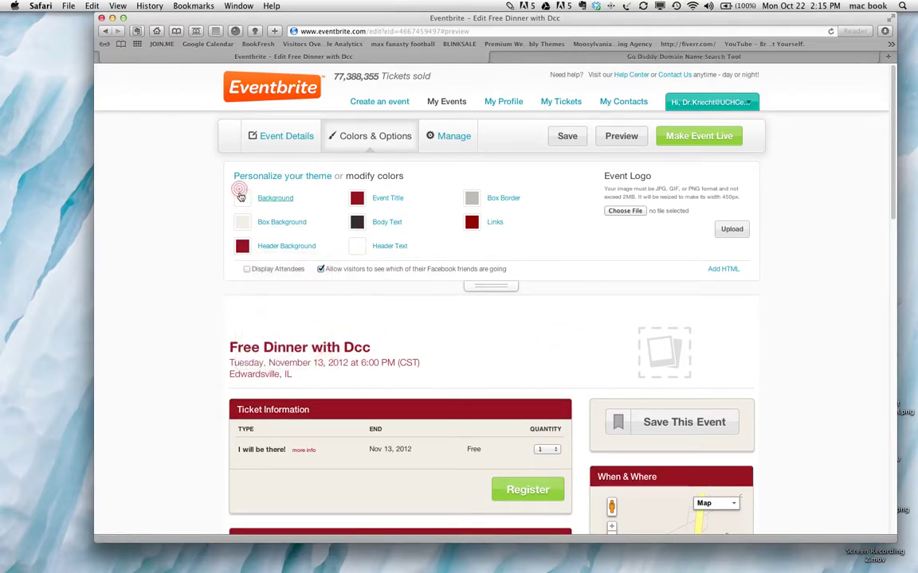
{"action": "left_click", "coordinate": [276, 199]}
{"action": "left_click", "coordinate": [278, 250]}
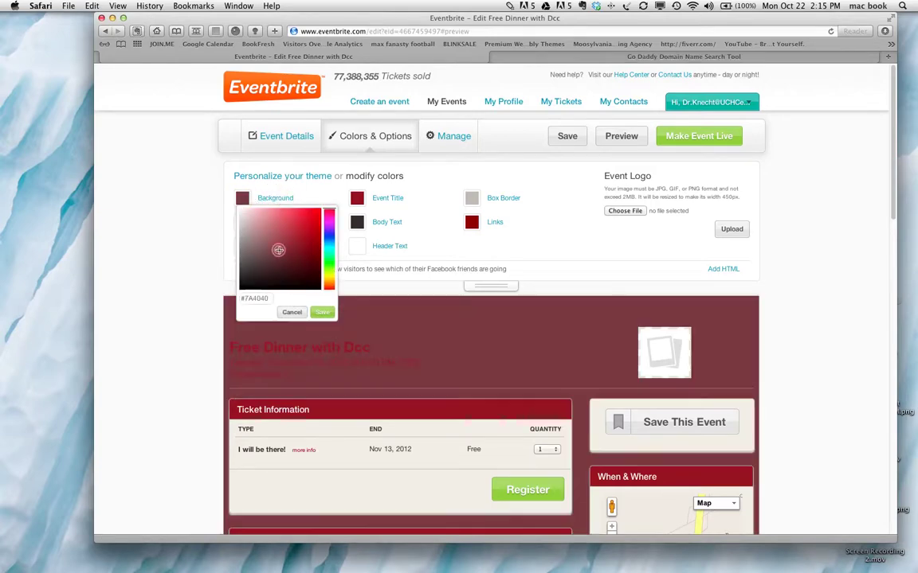
{"action": "left_click", "coordinate": [240, 209]}
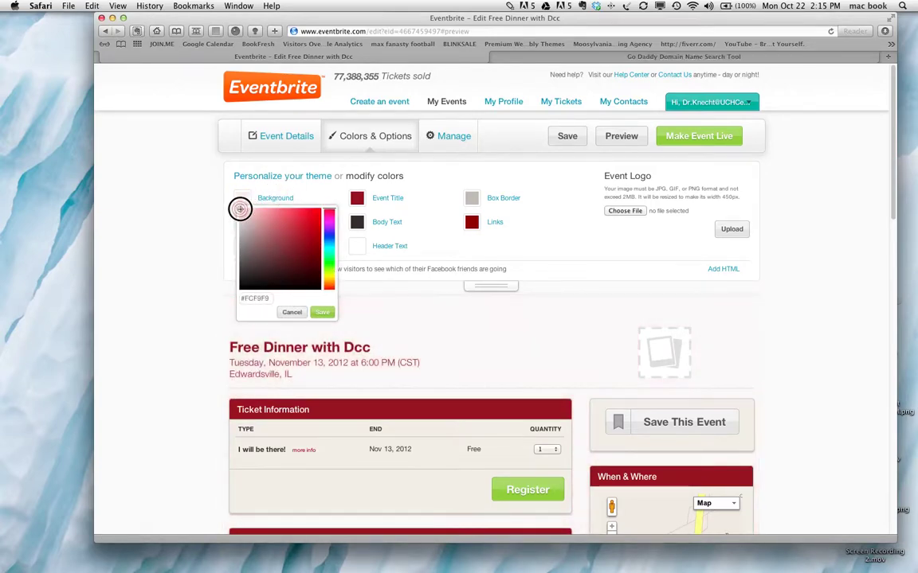
{"action": "left_click", "coordinate": [323, 311]}
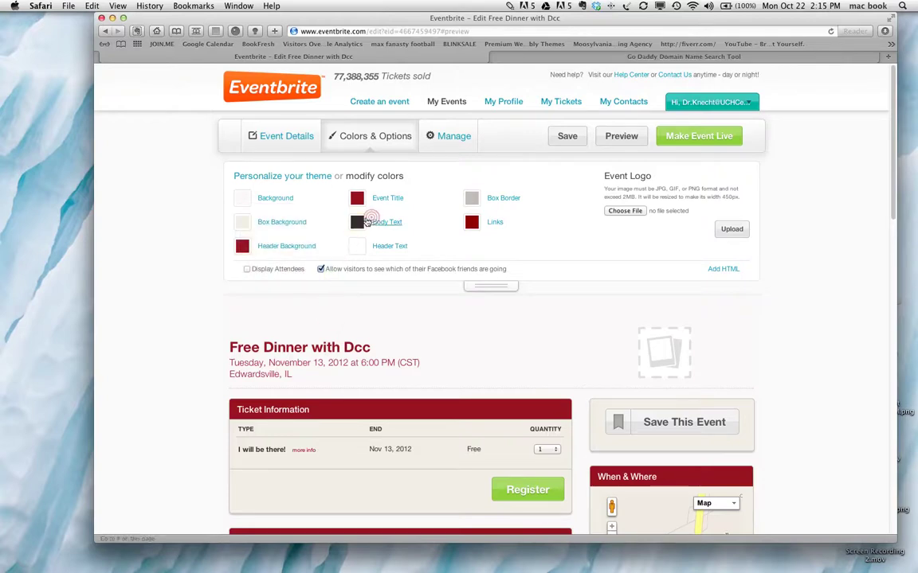
Set the box background color to beige #DBD3C3, and save it
{"action": "left_click", "coordinate": [270, 223]}
{"action": "mouse_move", "coordinate": [255, 241]}
{"action": "left_mouse_down"}
{"action": "mouse_move", "coordinate": [302, 248]}
{"action": "mouse_move", "coordinate": [249, 247]}
{"action": "left_mouse_up"}
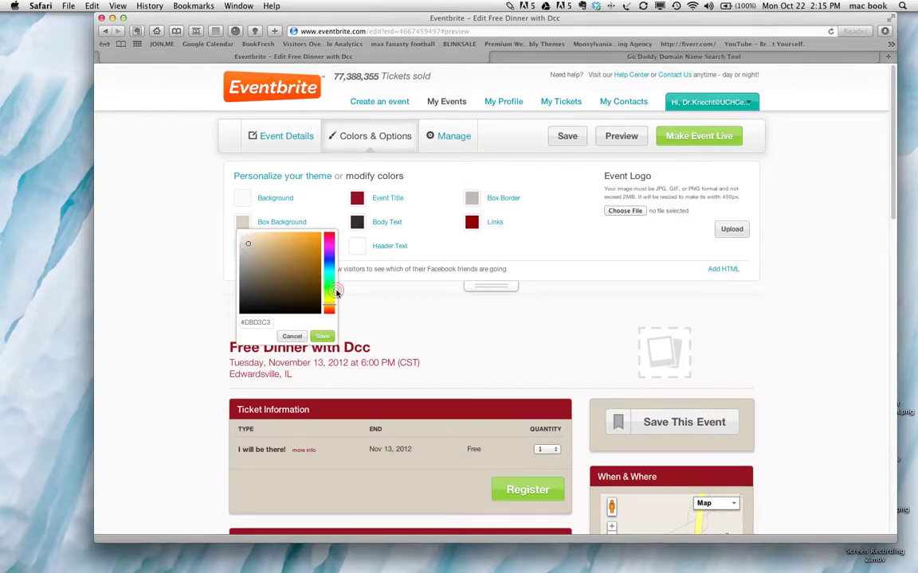
{"action": "left_click", "coordinate": [322, 336]}
Apply the copied dark red #962121 as the box border color, and save it
{"action": "left_click", "coordinate": [481, 199]}
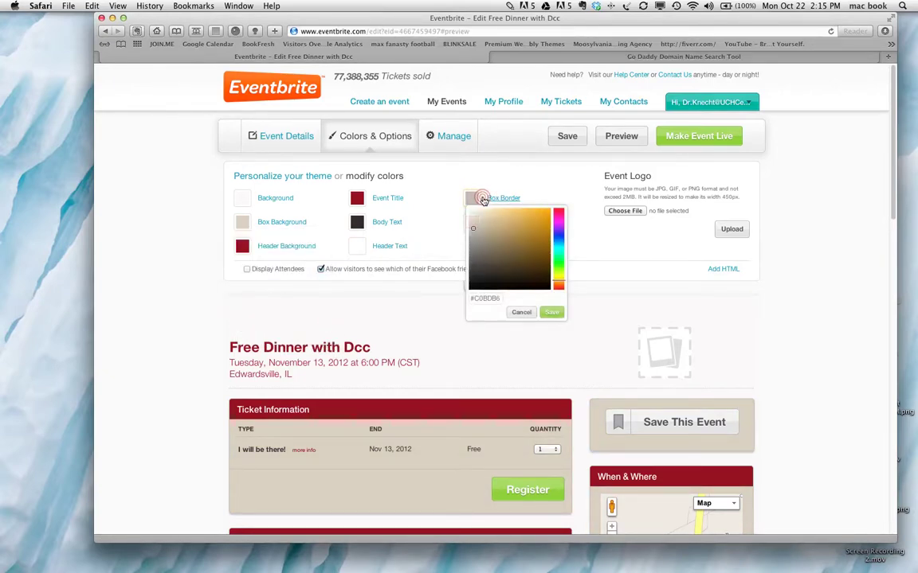
{"action": "left_click", "coordinate": [498, 261]}
{"action": "left_click_drag", "start_coordinate": [498, 299], "coordinate": [459, 297]}
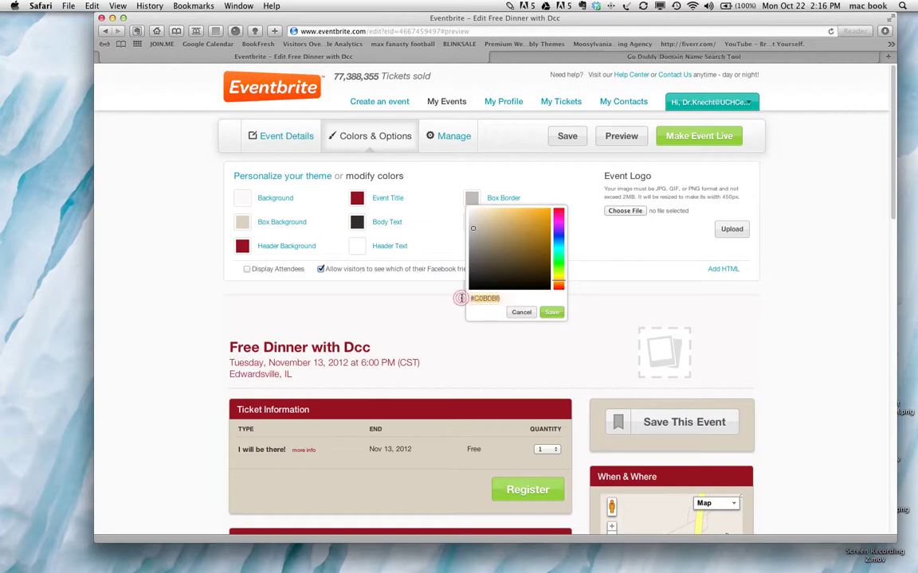
{"action": "key", "text": "ctrl+v"}
{"action": "left_click", "coordinate": [550, 312]}
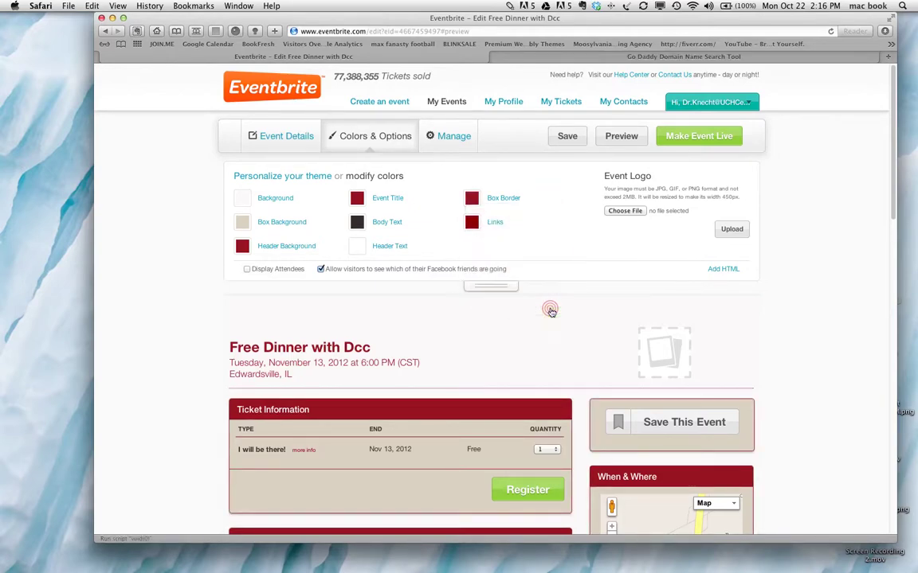
Look over the recolored event page down to the end of the flyer, and save the event
{"action": "scroll", "coordinate": [190, 313], "scroll_direction": "down", "scroll_amount": 5}
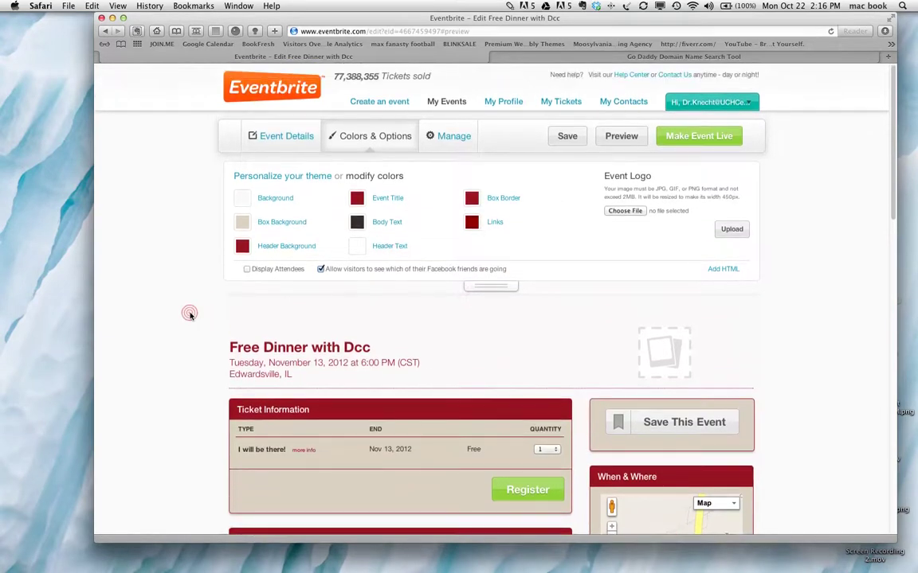
{"action": "scroll", "coordinate": [189, 313], "scroll_direction": "down", "scroll_amount": 5}
{"action": "scroll", "coordinate": [190, 314], "scroll_direction": "up", "scroll_amount": 8}
{"action": "scroll", "coordinate": [752, 301], "scroll_direction": "down", "scroll_amount": 10}
{"action": "scroll", "coordinate": [763, 302], "scroll_direction": "down", "scroll_amount": 8}
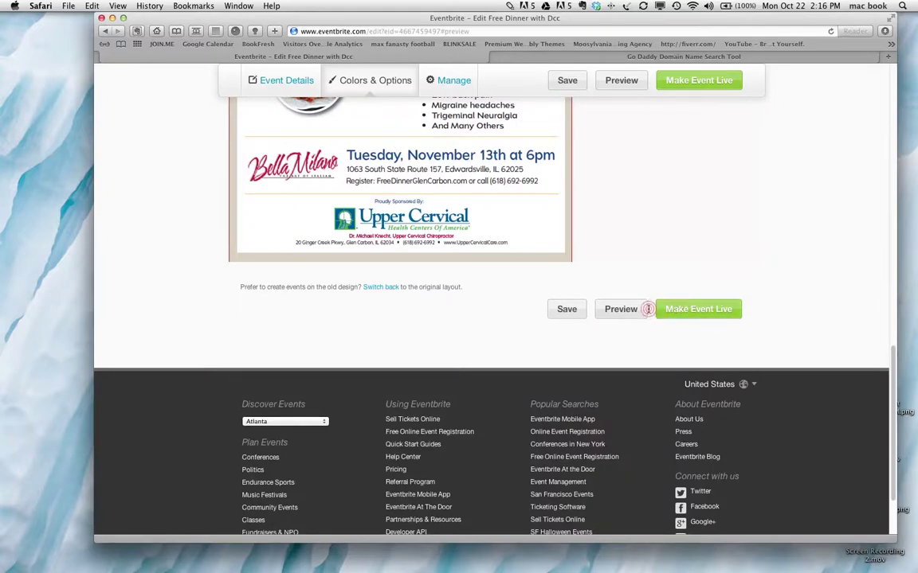
{"action": "left_click", "coordinate": [567, 309]}
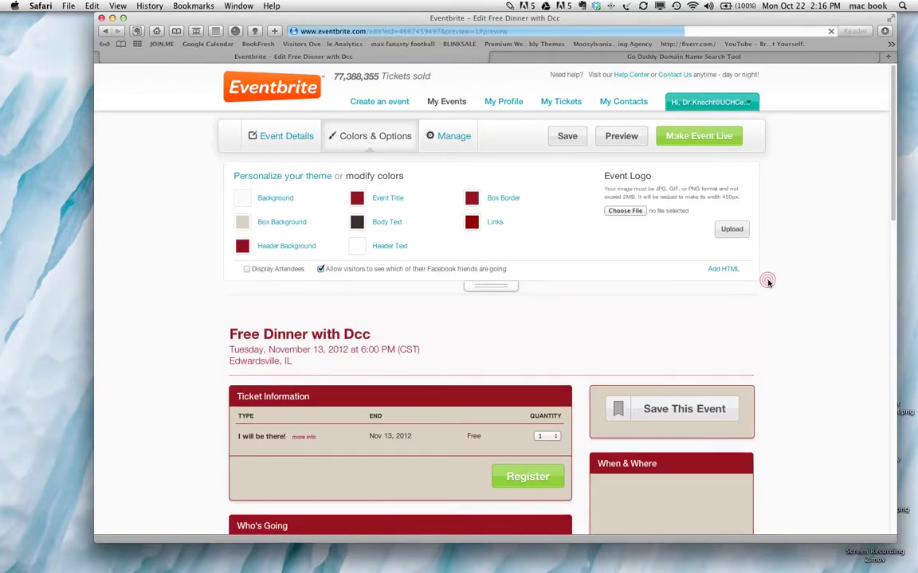
Preview the event page to check its colors, ticket information, map and flyer, and close the preview
{"action": "scroll", "coordinate": [676, 221], "scroll_direction": "down", "scroll_amount": 1}
{"action": "left_click", "coordinate": [618, 118]}
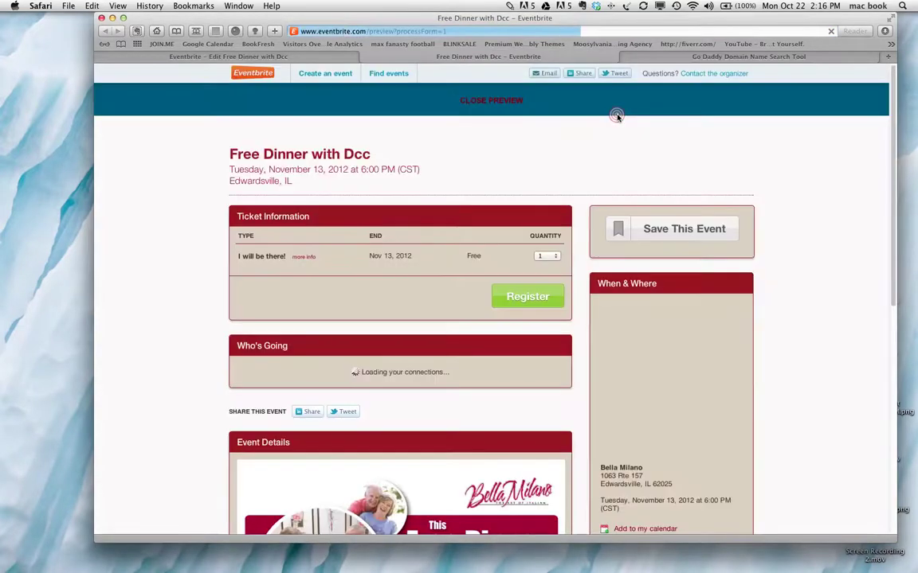
{"action": "scroll", "coordinate": [809, 295], "scroll_direction": "down", "scroll_amount": 6}
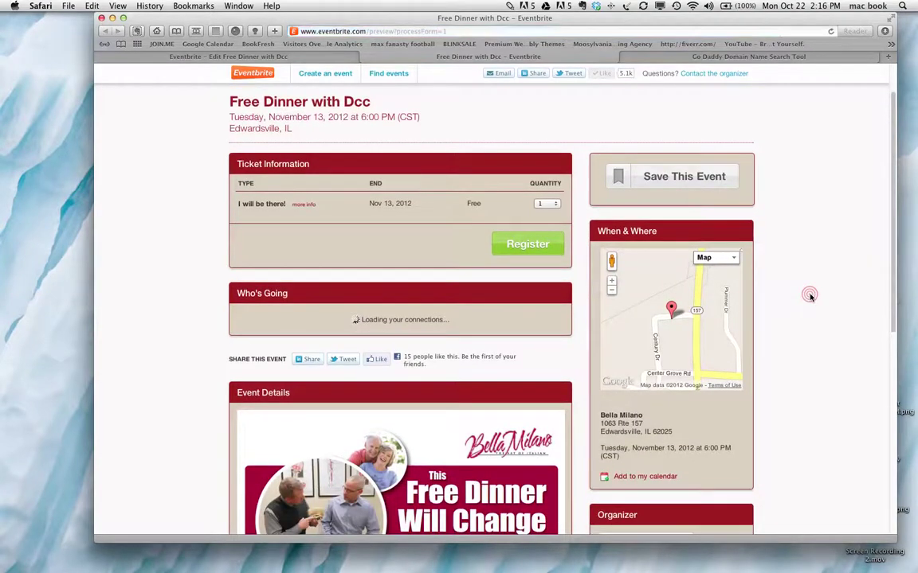
{"action": "scroll", "coordinate": [809, 296], "scroll_direction": "down", "scroll_amount": 3}
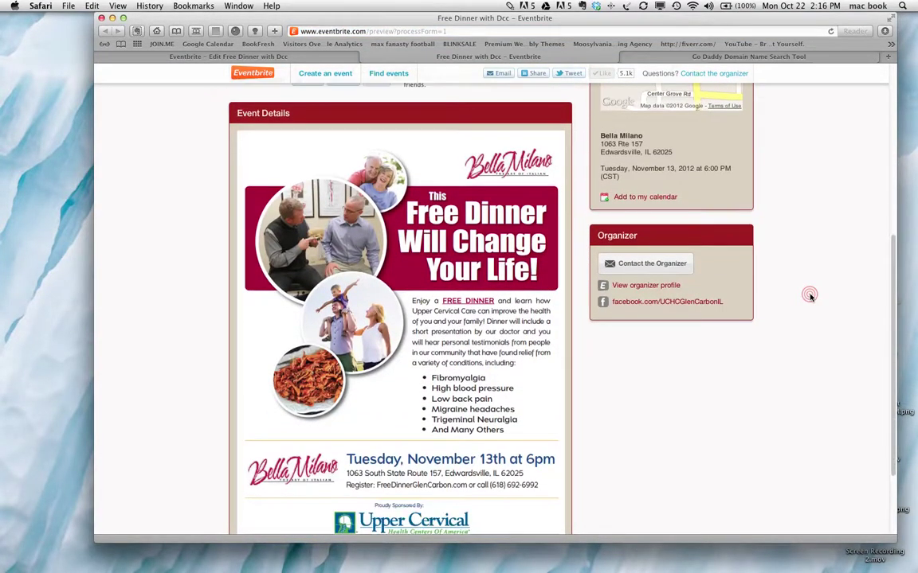
{"action": "scroll", "coordinate": [809, 295], "scroll_direction": "down", "scroll_amount": 3}
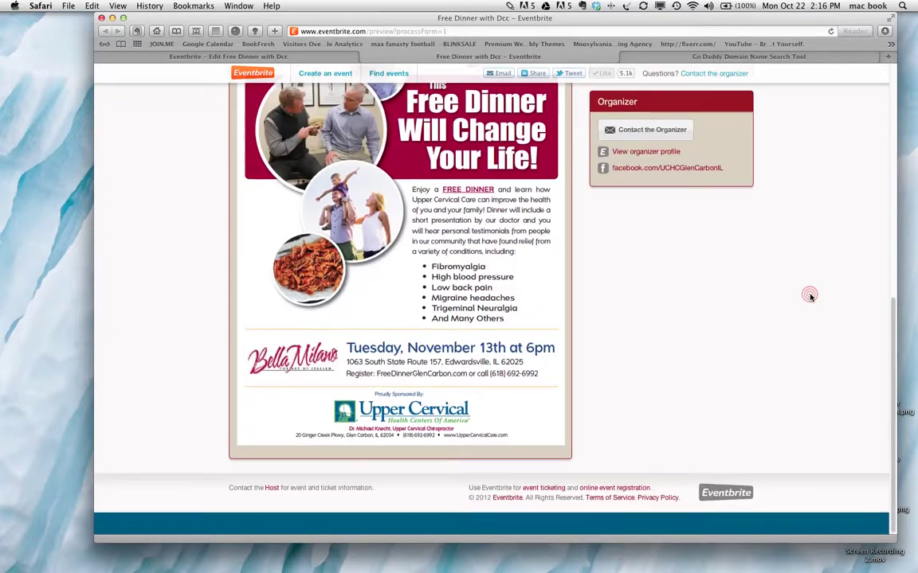
{"action": "scroll", "coordinate": [809, 296], "scroll_direction": "up", "scroll_amount": 15}
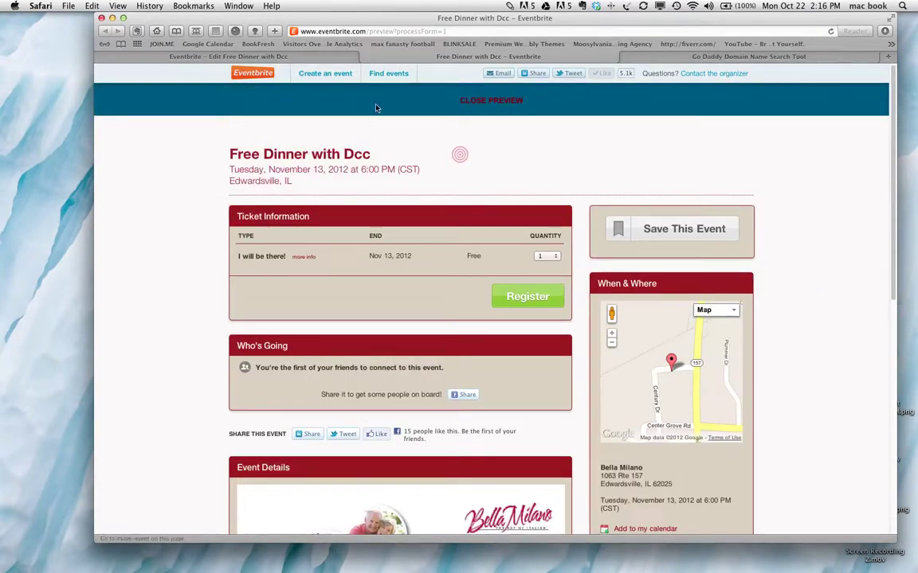
{"action": "left_click", "coordinate": [488, 100]}
Open the event's management page, test its event URL in a new tab, and return to the management page
{"action": "left_click", "coordinate": [460, 125]}
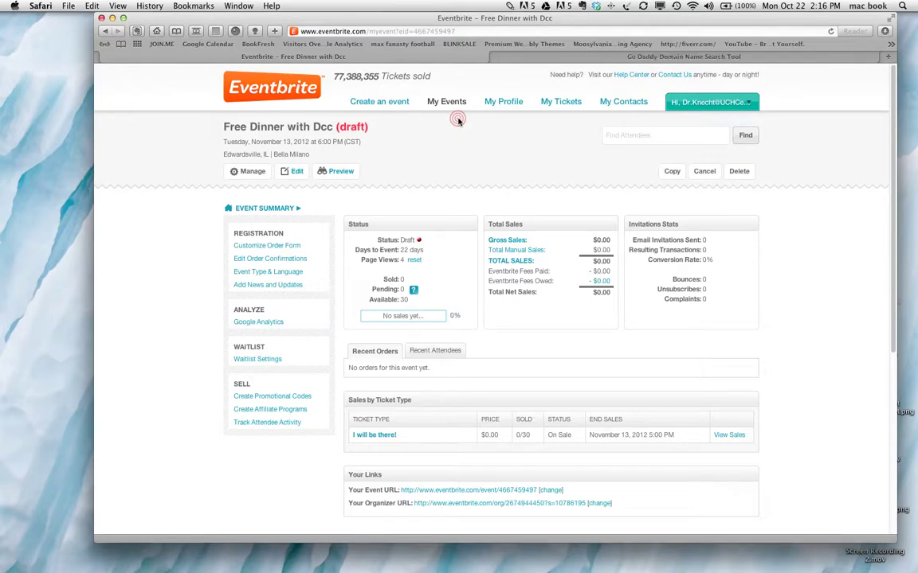
{"action": "scroll", "coordinate": [820, 262], "scroll_direction": "down", "scroll_amount": 2}
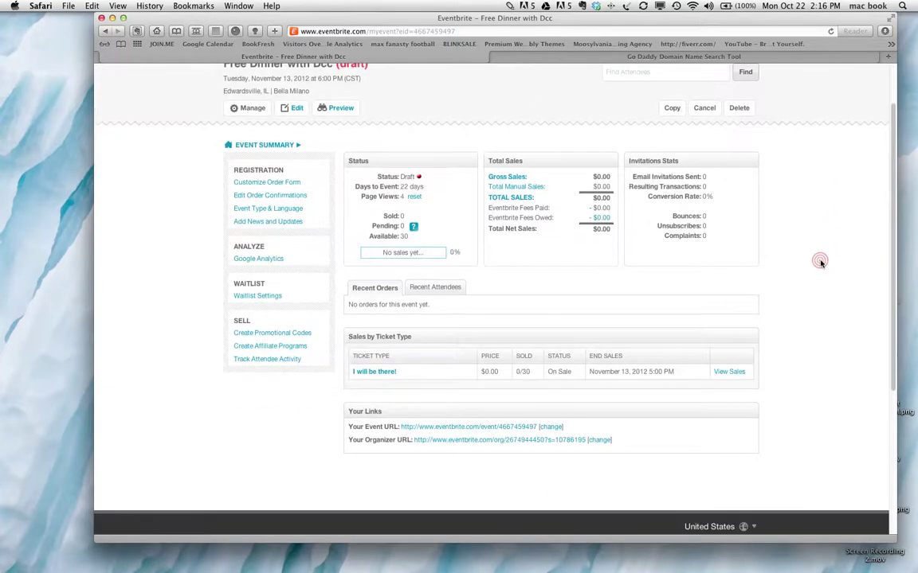
{"action": "scroll", "coordinate": [819, 262], "scroll_direction": "down", "scroll_amount": 2}
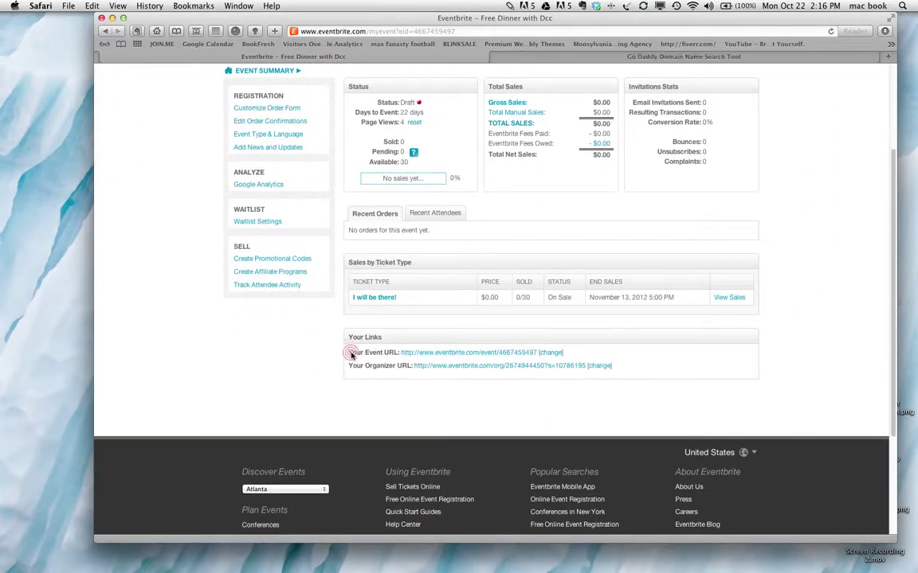
{"action": "left_click_drag", "start_coordinate": [348, 353], "coordinate": [583, 354]}
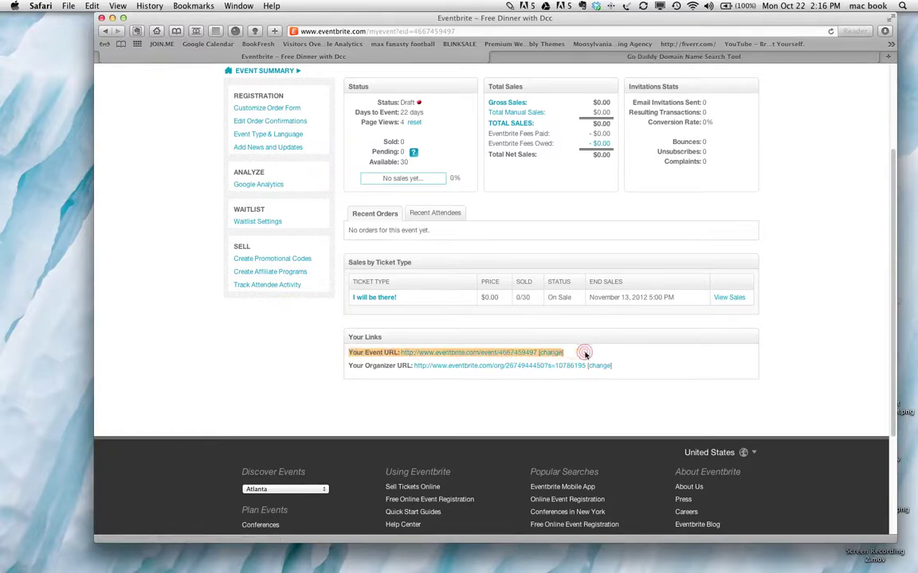
{"action": "left_click", "coordinate": [475, 355], "text": "super"}
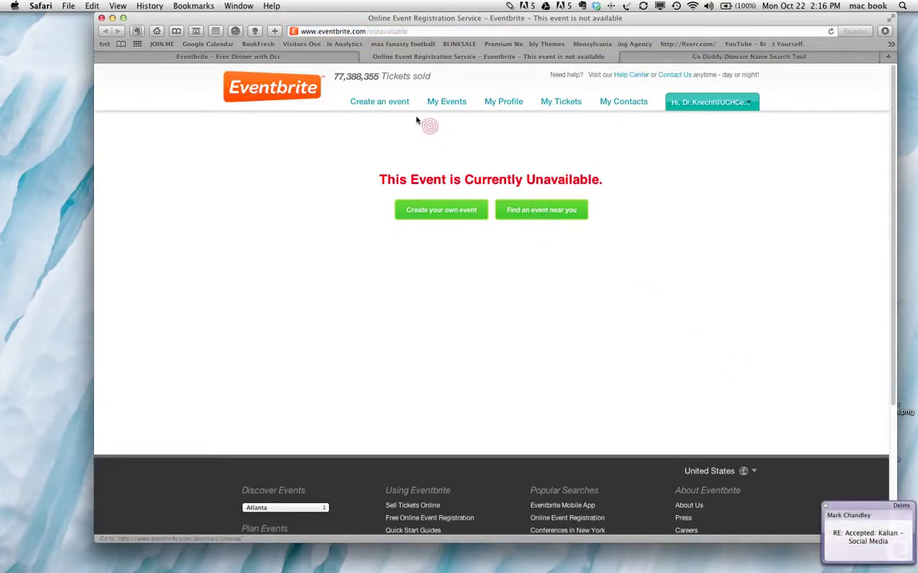
{"action": "left_click", "coordinate": [298, 59]}
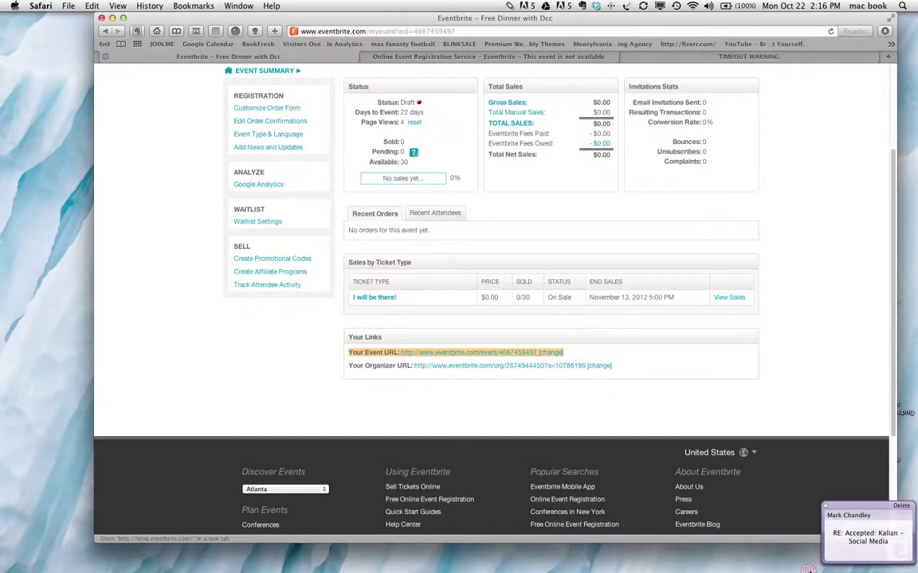
Dismiss the desktop notification pop-ups
{"action": "left_click", "coordinate": [827, 508]}
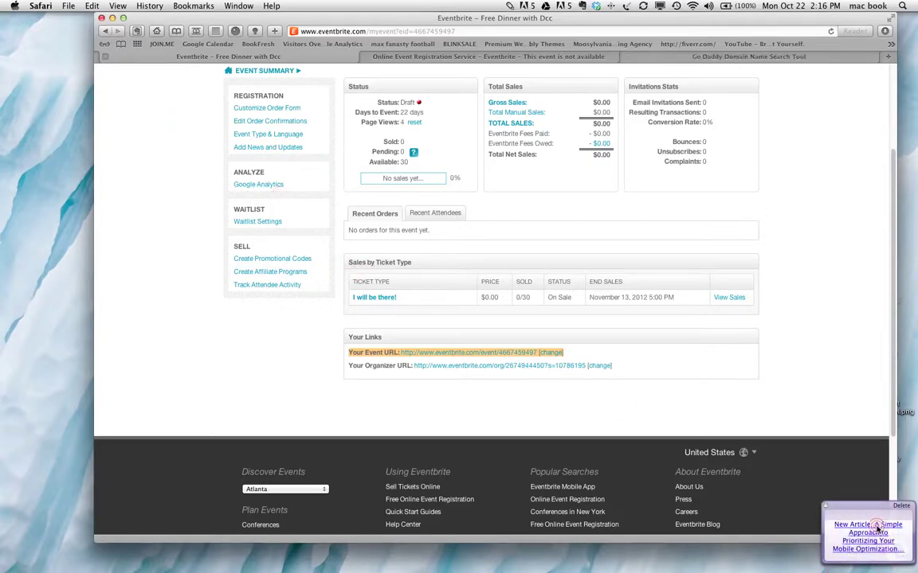
{"action": "left_click", "coordinate": [827, 507]}
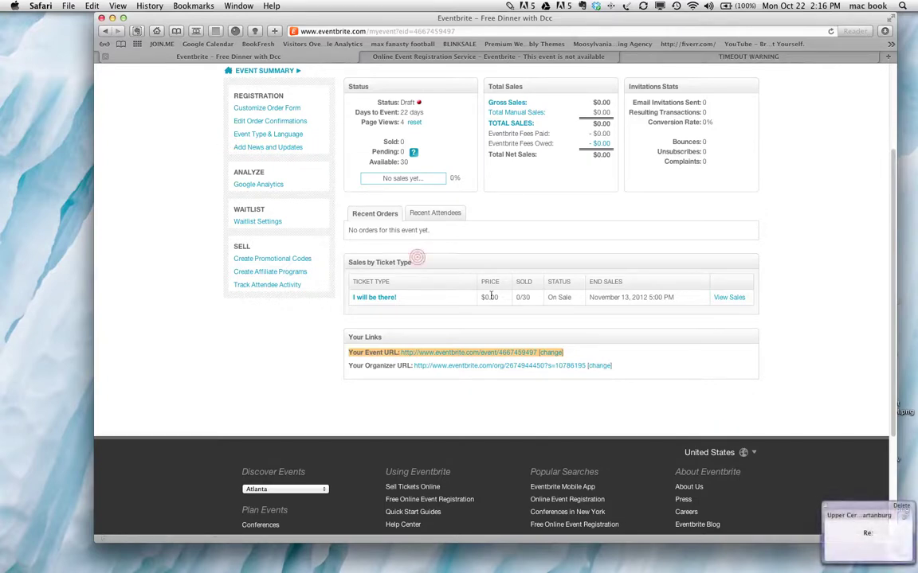
{"action": "left_click", "coordinate": [827, 507]}
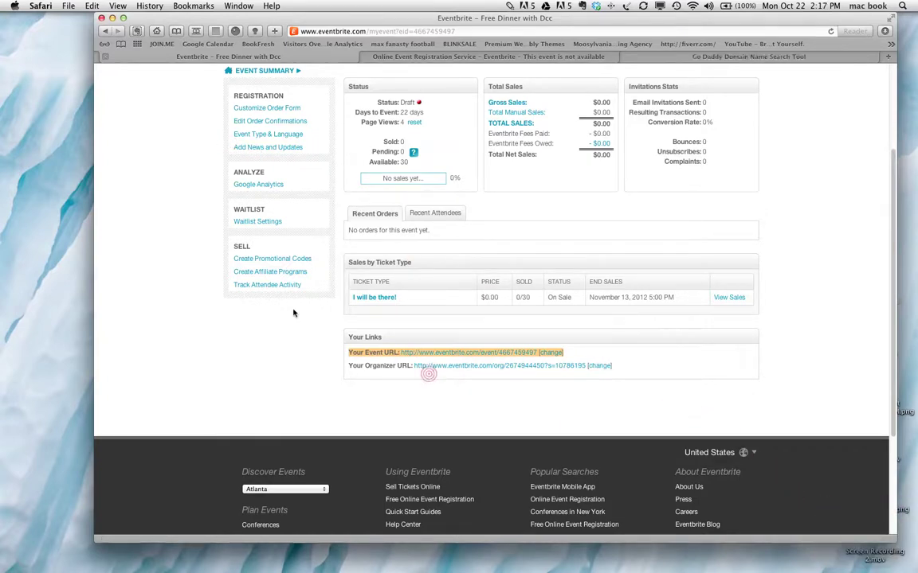
Dismiss the desktop notification, and extend the session on the Go Daddy results page to review the FREEDINNERGLENCARBON.COM domain
{"action": "scroll", "coordinate": [184, 139], "scroll_direction": "up", "scroll_amount": 3}
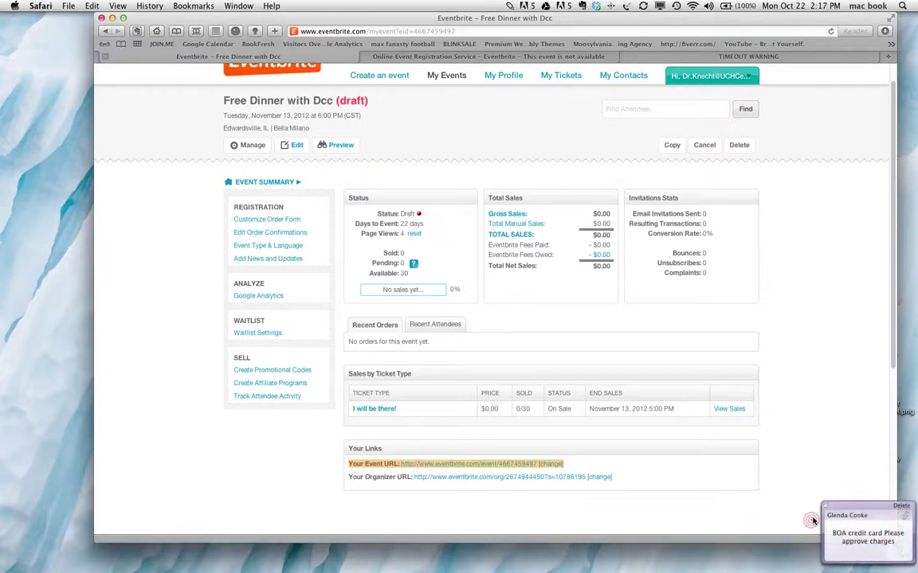
{"action": "left_click", "coordinate": [825, 507]}
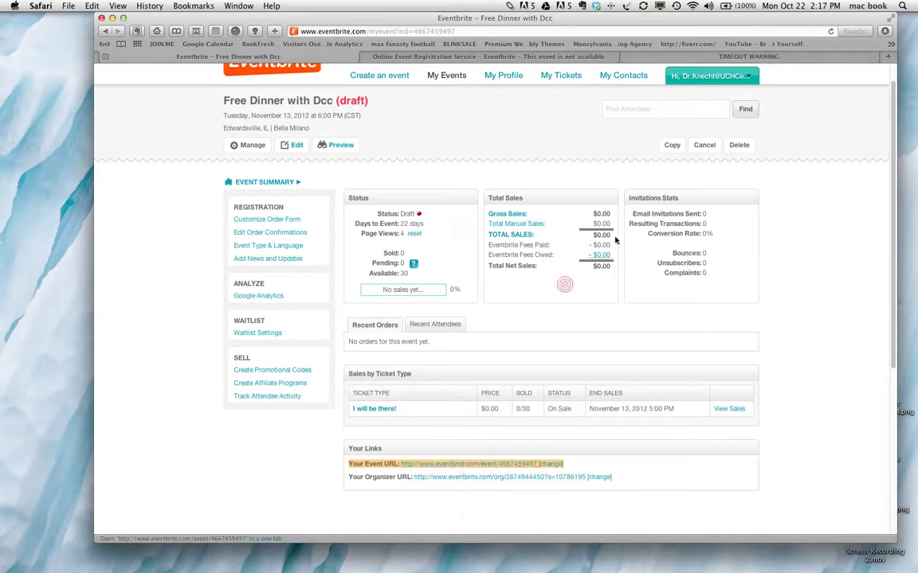
{"action": "left_click", "coordinate": [649, 57]}
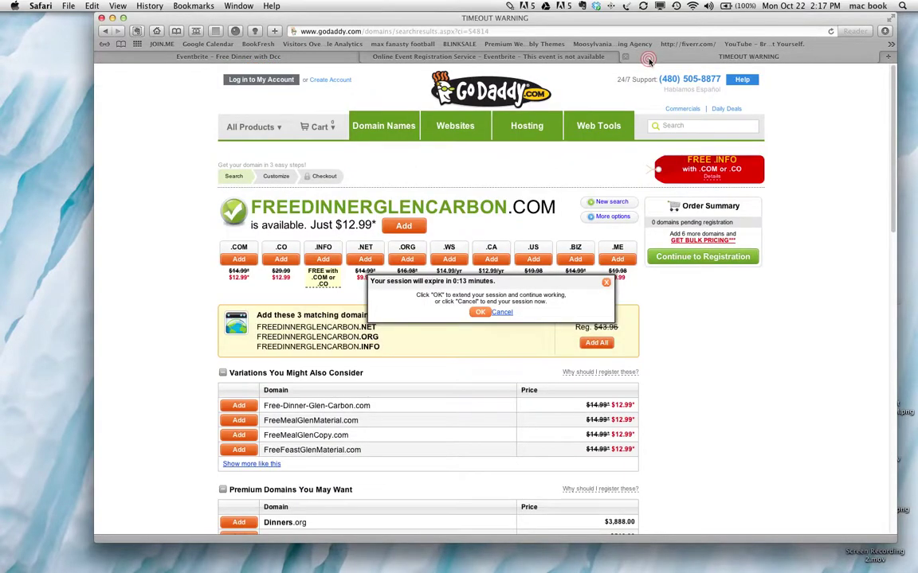
{"action": "left_click", "coordinate": [482, 313]}
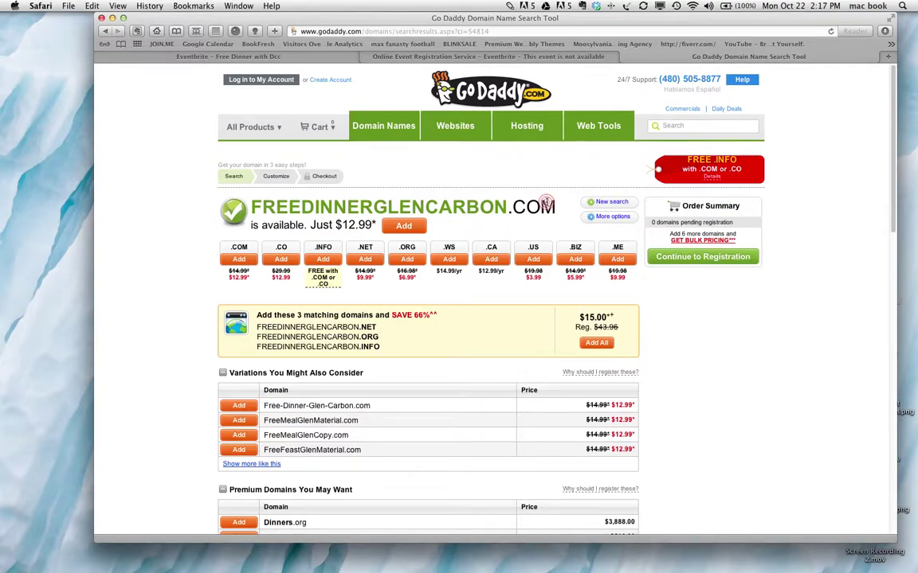
{"action": "left_click_drag", "start_coordinate": [249, 206], "coordinate": [506, 204]}
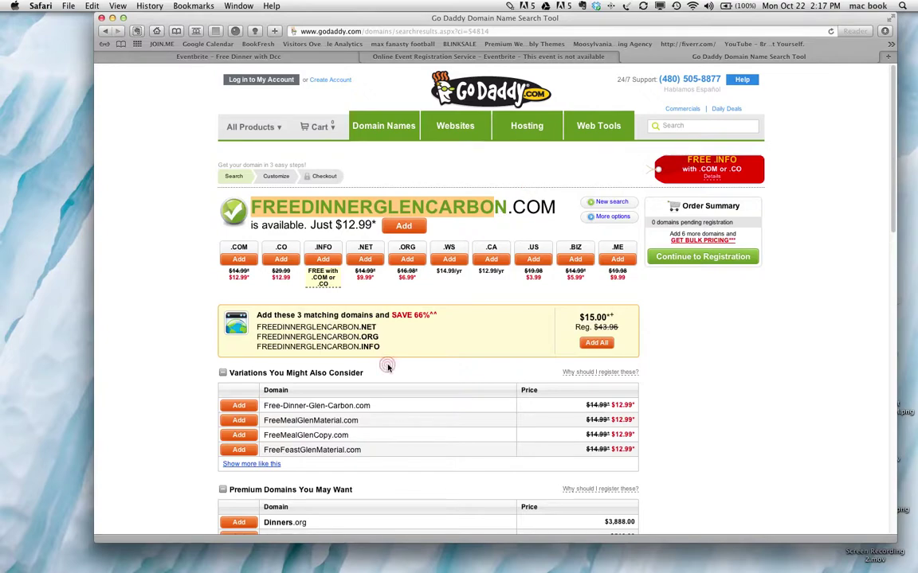
{"action": "left_click", "coordinate": [325, 67]}
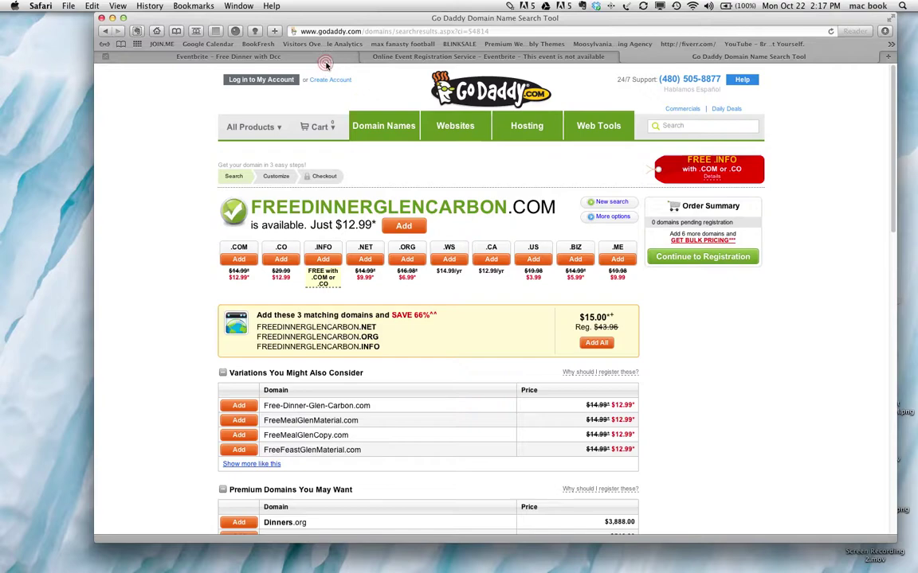
Compare the event URL on the Eventbrite management page with the domain name found on Go Daddy
{"action": "left_click", "coordinate": [328, 58]}
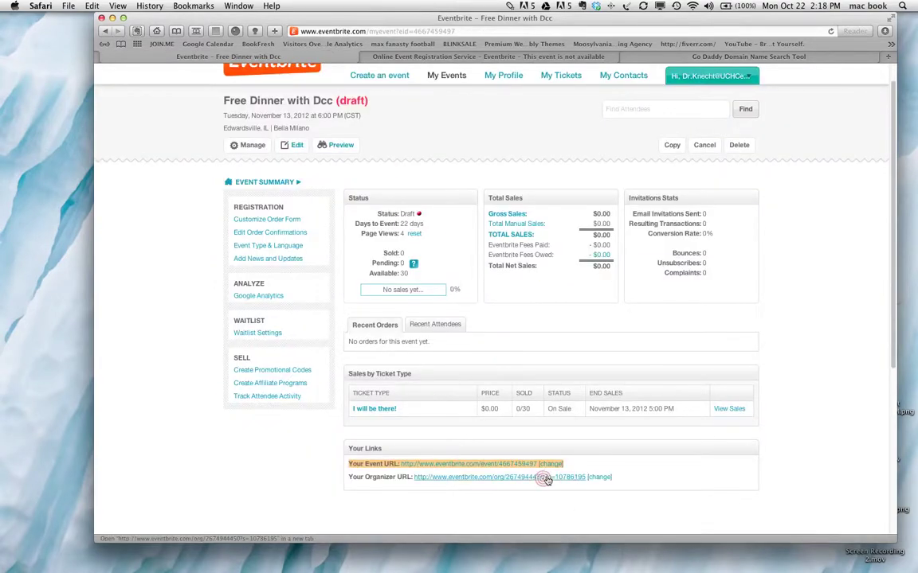
{"action": "left_click", "coordinate": [575, 465]}
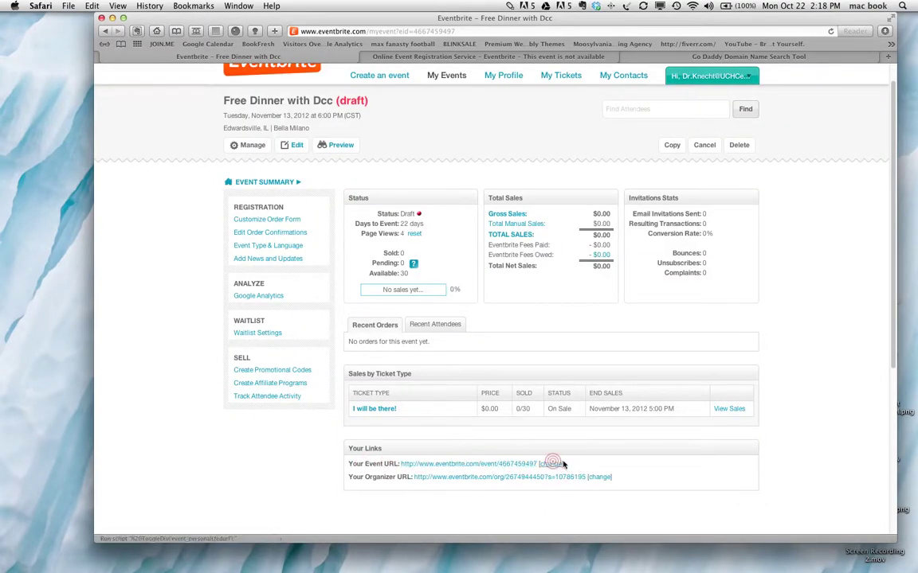
{"action": "left_click_drag", "start_coordinate": [563, 463], "coordinate": [484, 462]}
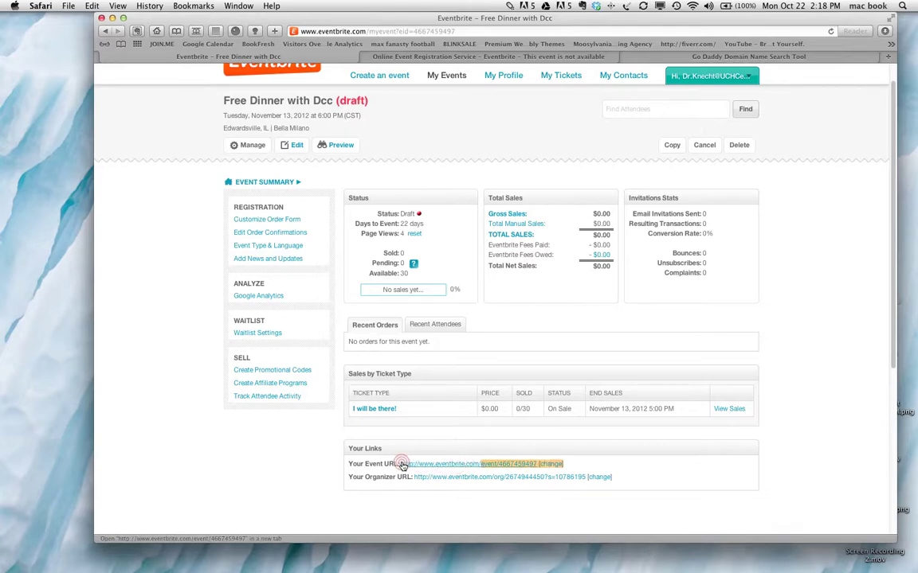
{"action": "left_click", "coordinate": [631, 59]}
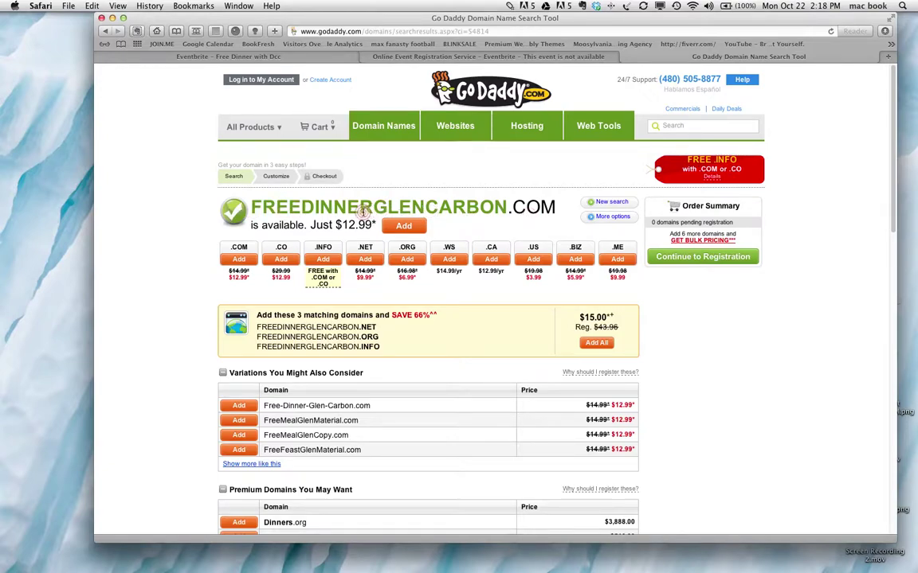
Change the event URL on the Eventbrite management page to the personalized address glencarbondinner.eventbrite.com and save it
{"action": "left_click", "coordinate": [318, 58]}
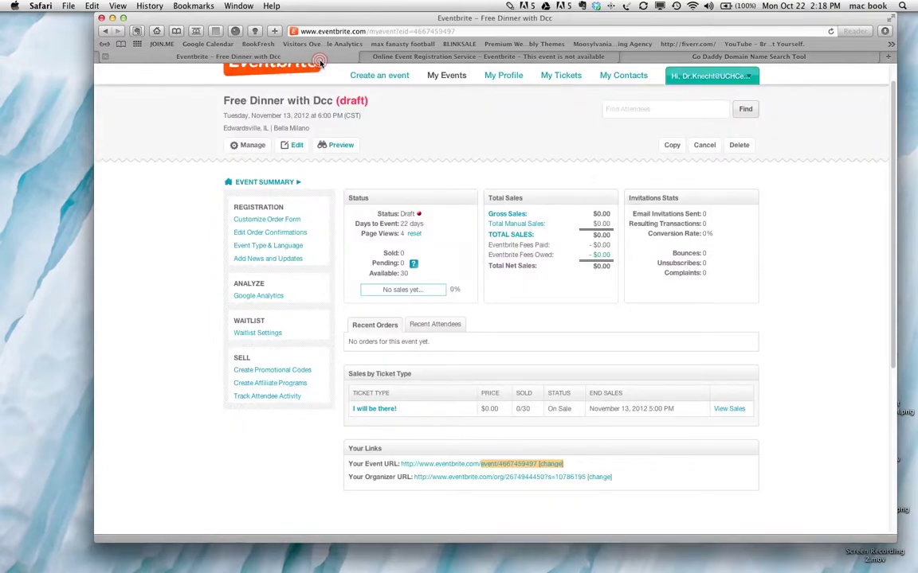
{"action": "left_click", "coordinate": [552, 464]}
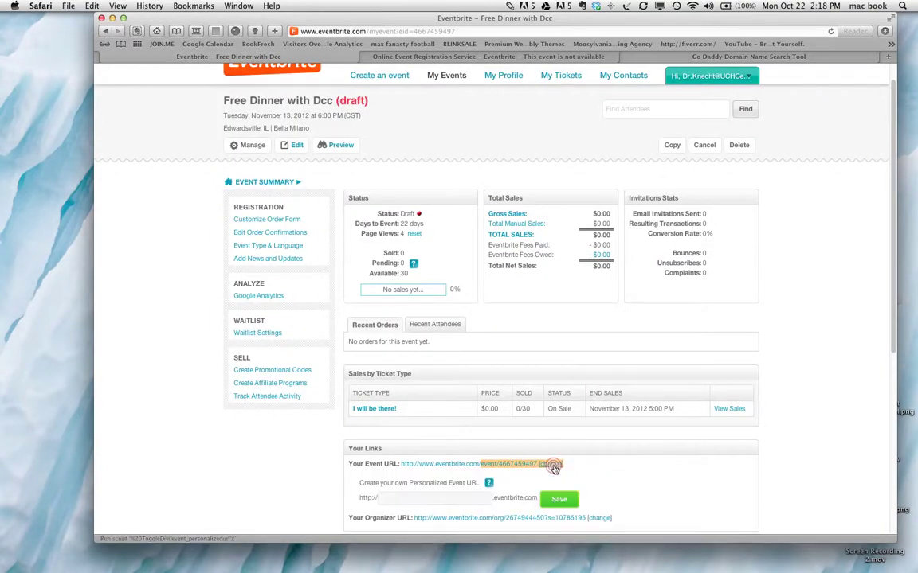
{"action": "left_click", "coordinate": [410, 500]}
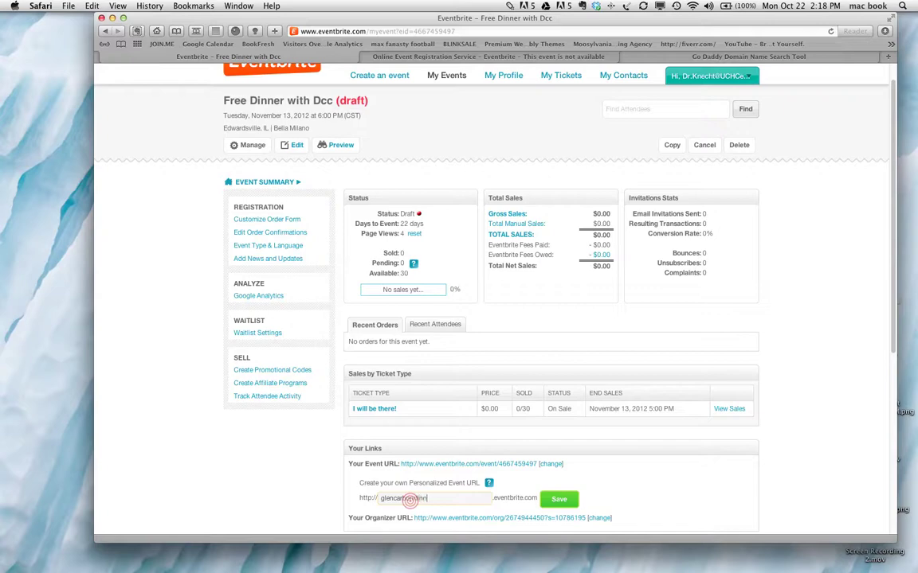
{"action": "left_click", "coordinate": [560, 500]}
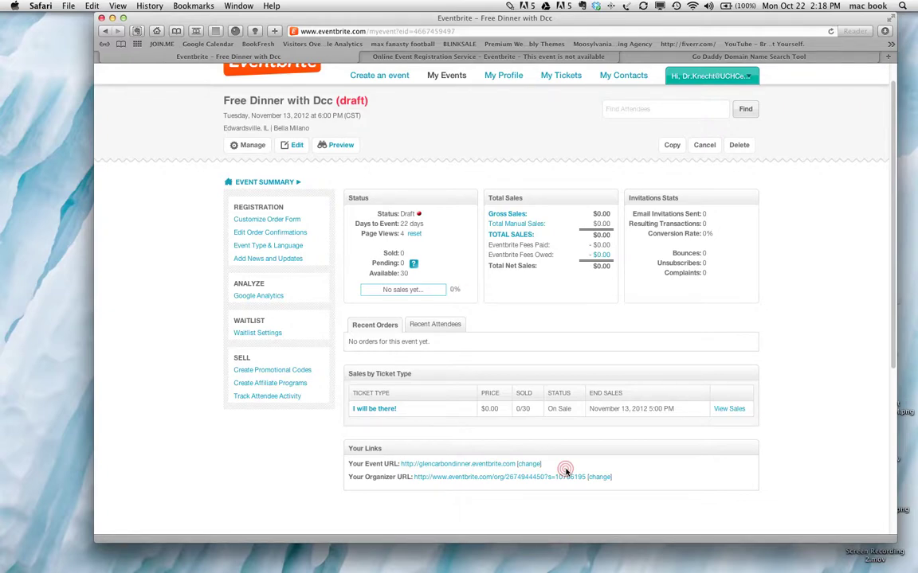
Check the Go Daddy domain results and the event URL test page, and return to the event's management page
{"action": "left_click", "coordinate": [709, 59]}
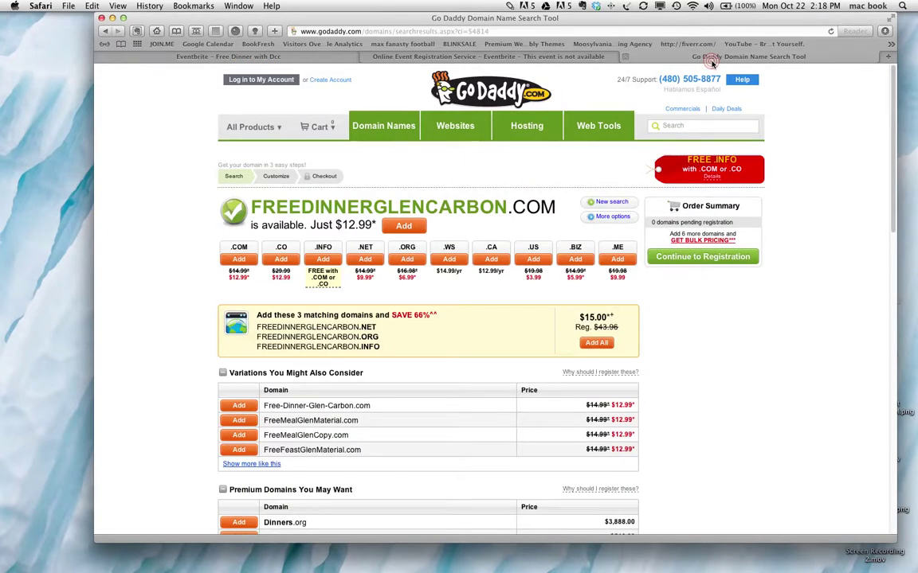
{"action": "left_click", "coordinate": [380, 57]}
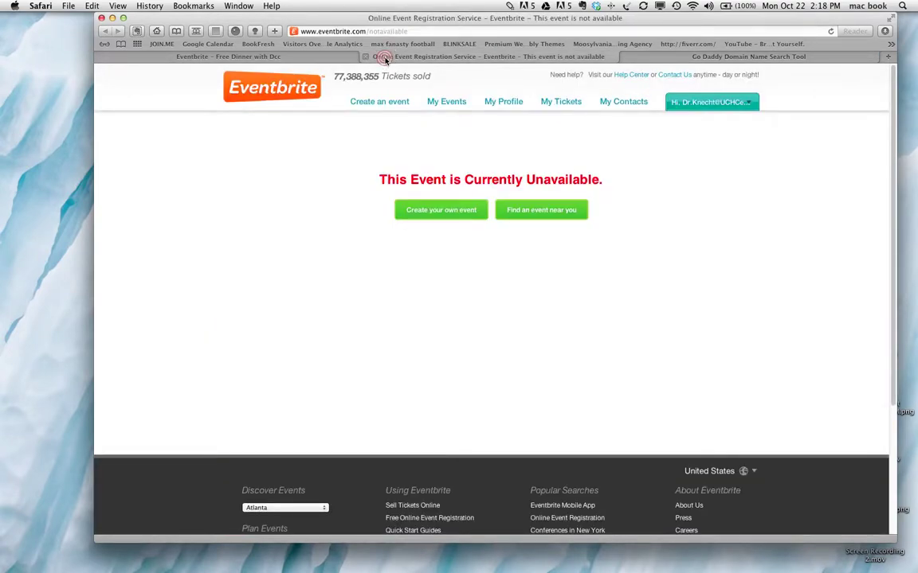
{"action": "left_click", "coordinate": [332, 57]}
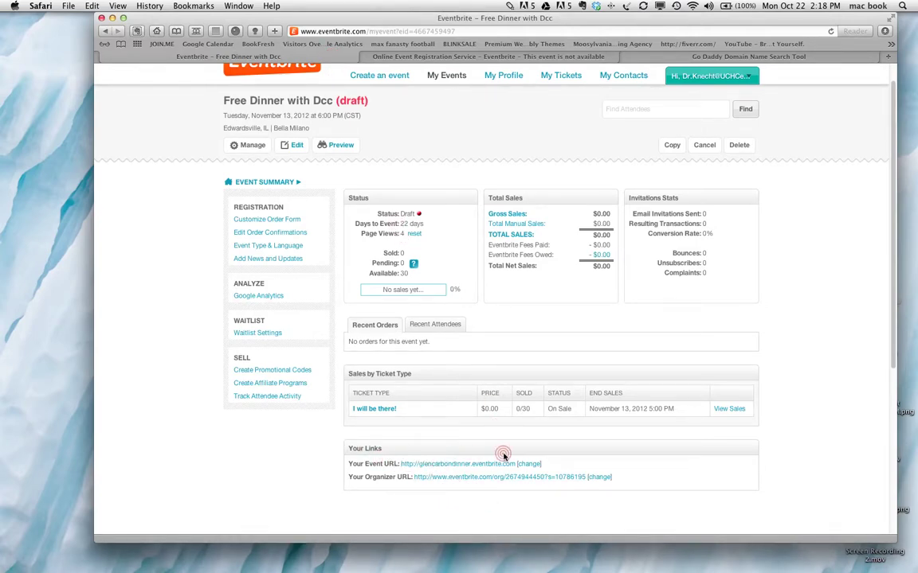
Preview the Free Dinner with Dcc event page through to its flyer, and close the preview
{"action": "scroll", "coordinate": [717, 358], "scroll_direction": "up", "scroll_amount": 1}
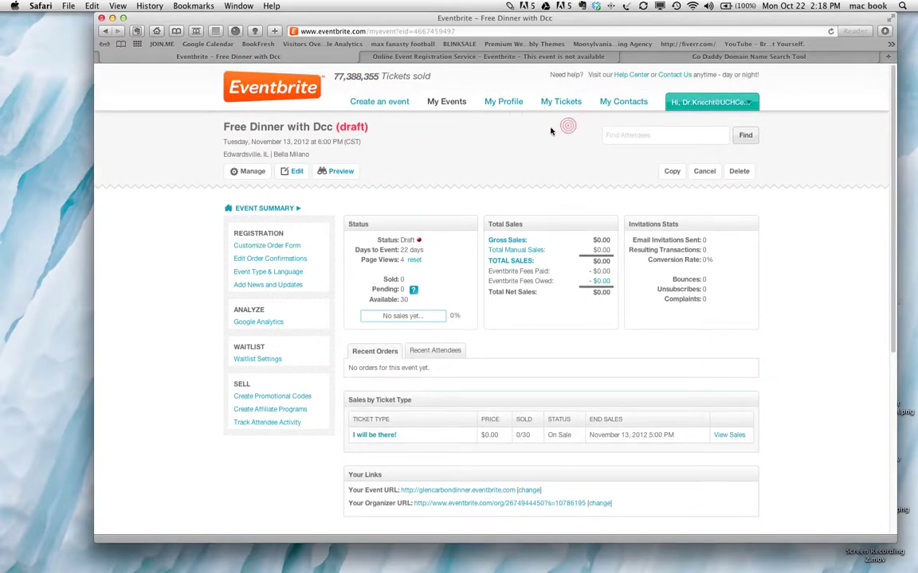
{"action": "left_click", "coordinate": [342, 173]}
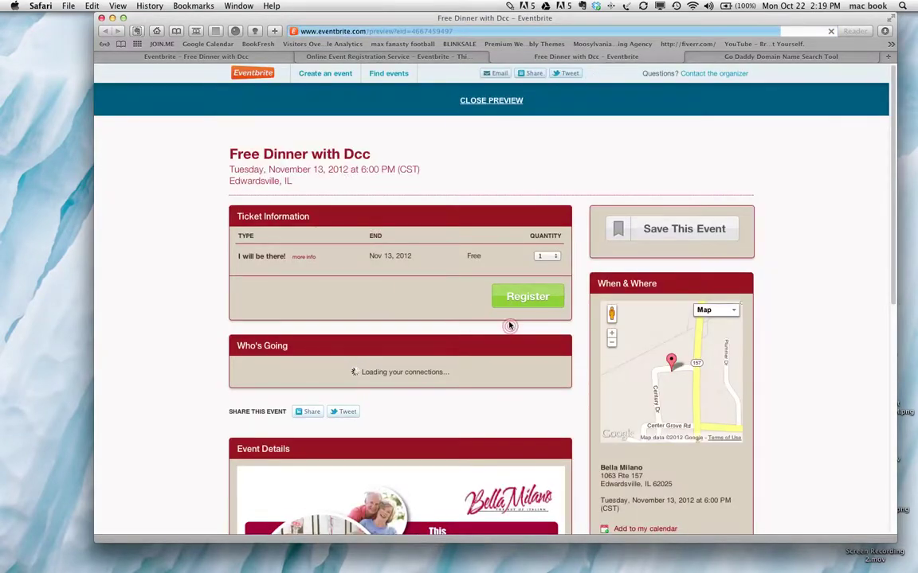
{"action": "scroll", "coordinate": [500, 314], "scroll_direction": "down", "scroll_amount": 5}
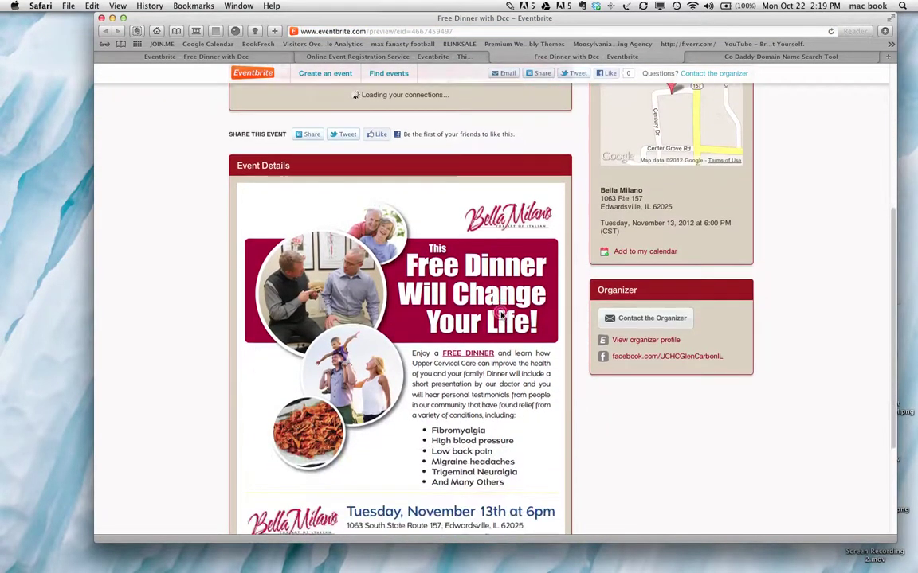
{"action": "scroll", "coordinate": [500, 314], "scroll_direction": "down", "scroll_amount": 2}
{"action": "scroll", "coordinate": [500, 313], "scroll_direction": "up", "scroll_amount": 7}
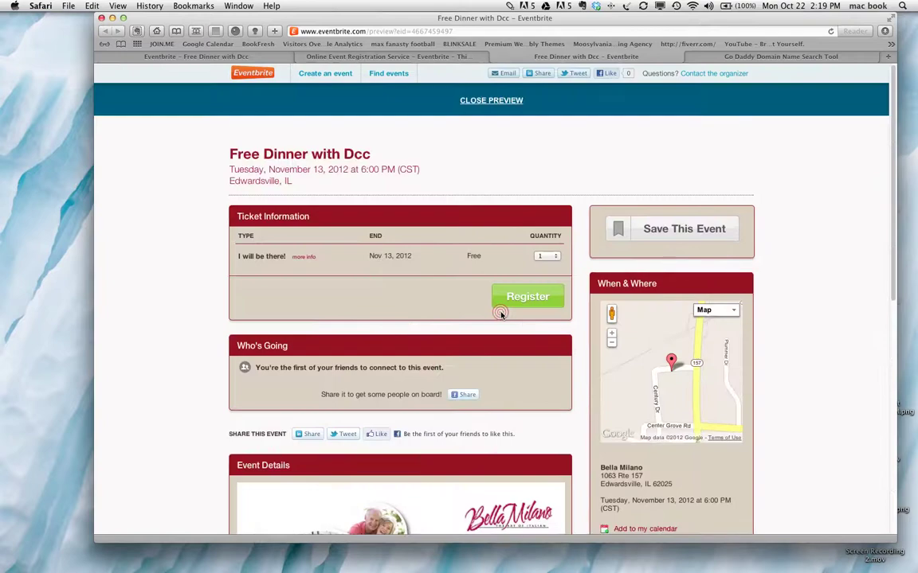
{"action": "left_click", "coordinate": [480, 102]}
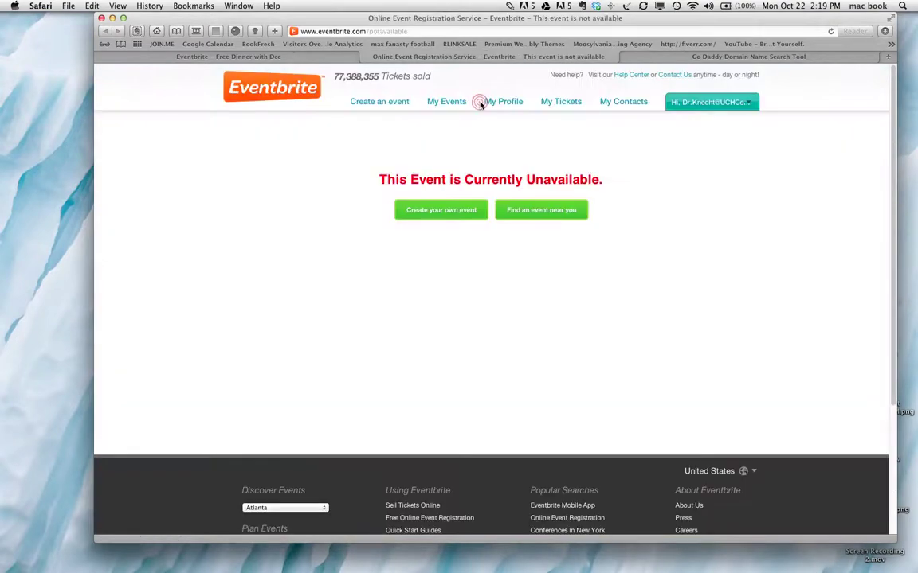
Publish the draft event "Dinner with Doc at Bella Milano" from the list of own events, and close the congratulations message
{"action": "left_click", "coordinate": [318, 59]}
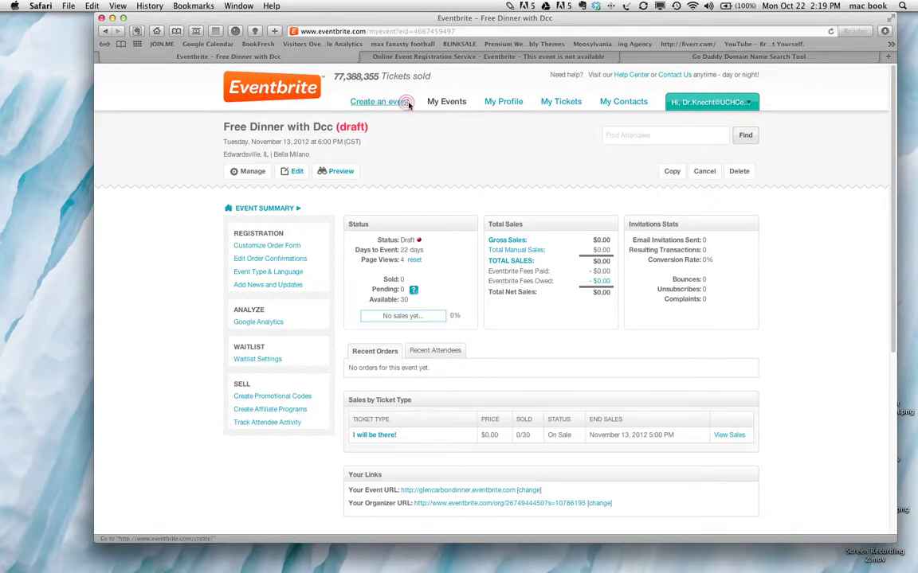
{"action": "left_click", "coordinate": [454, 107]}
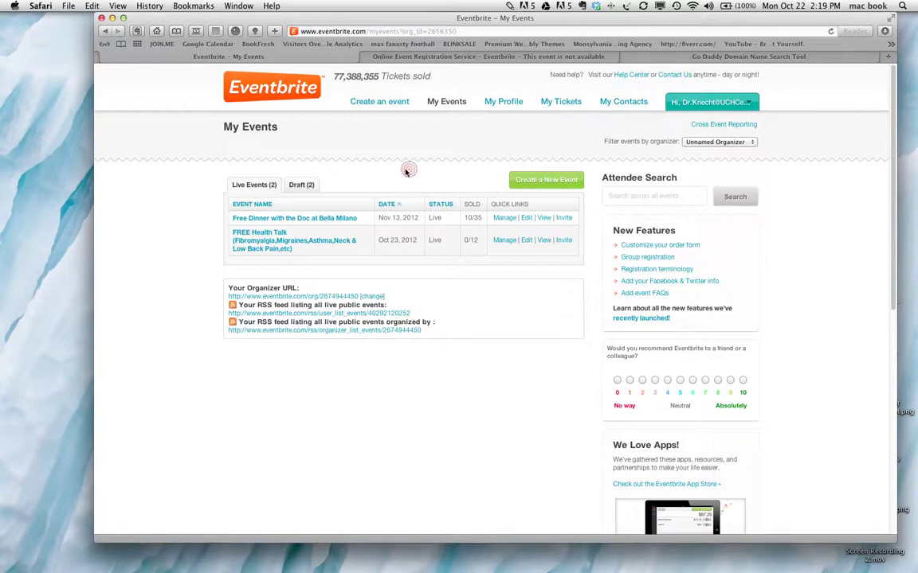
{"action": "left_click", "coordinate": [302, 185]}
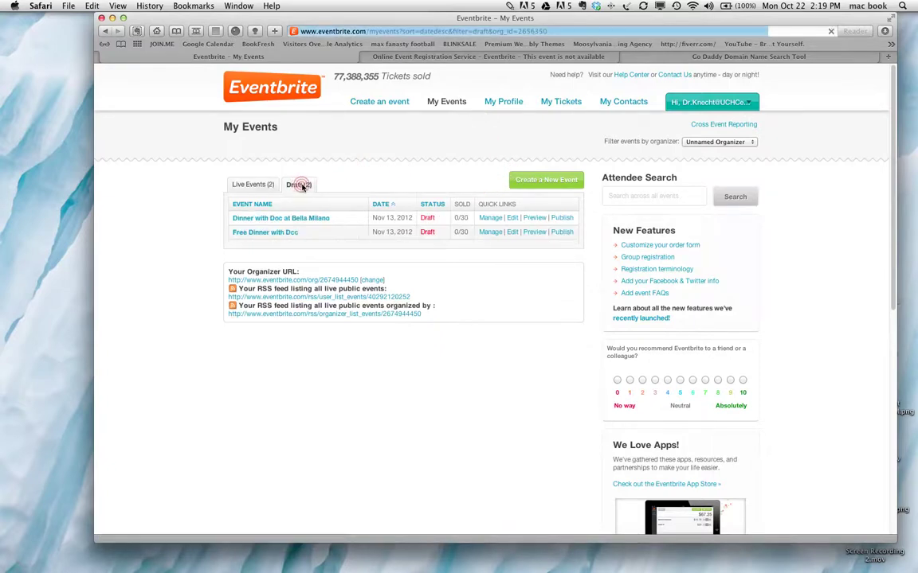
{"action": "left_click", "coordinate": [564, 219]}
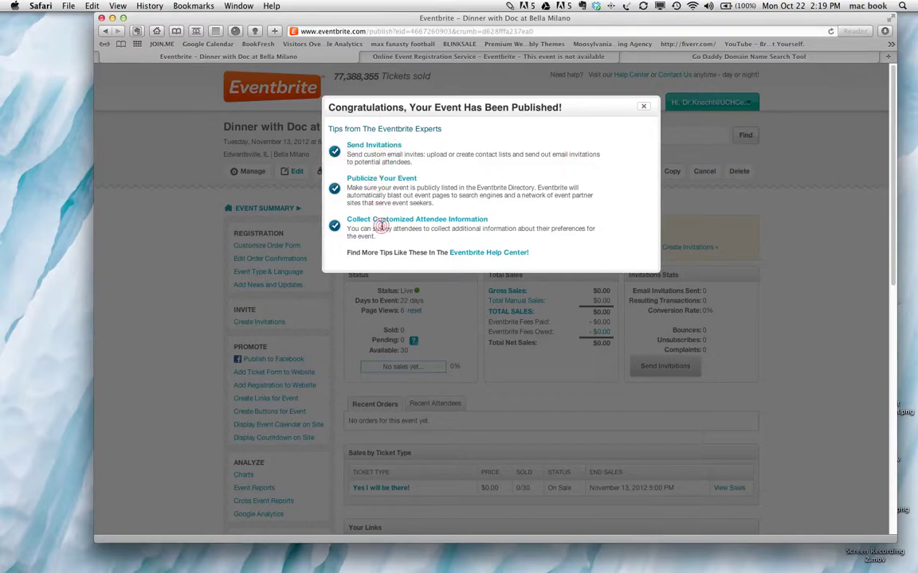
{"action": "left_click", "coordinate": [643, 107]}
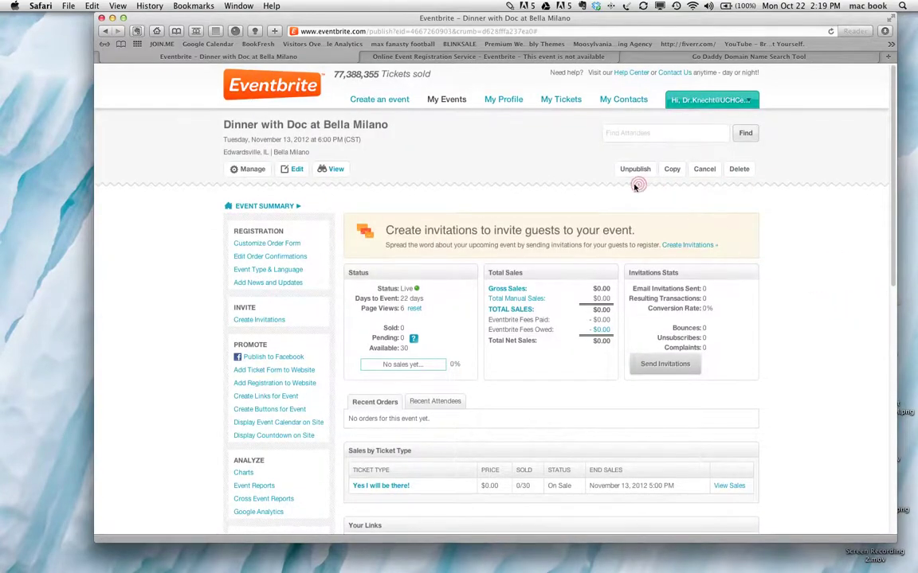
View the published Dinner with Doc at Bella Milano page, examining its ticket information, map and flyer
{"action": "left_click", "coordinate": [338, 170]}
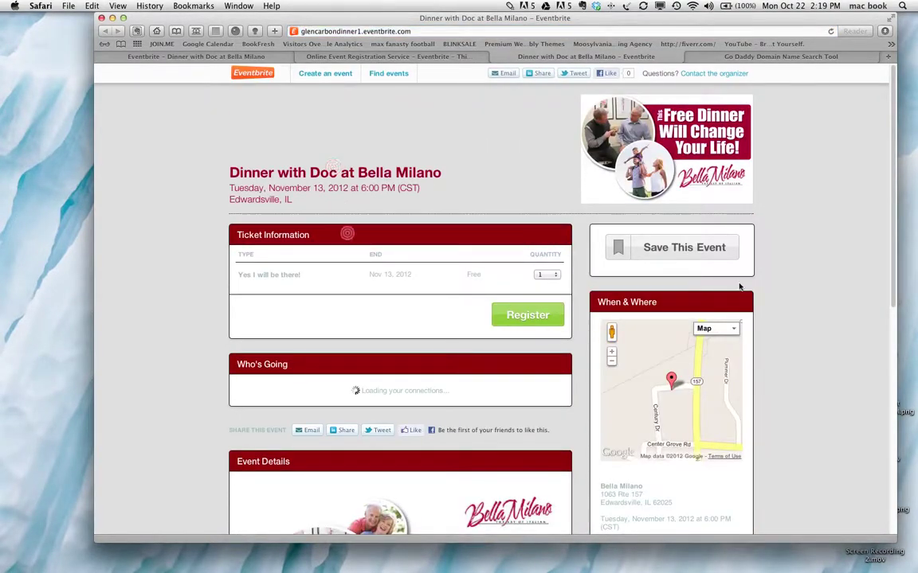
{"action": "scroll", "coordinate": [805, 302], "scroll_direction": "down", "scroll_amount": 2}
{"action": "scroll", "coordinate": [804, 302], "scroll_direction": "down", "scroll_amount": 5}
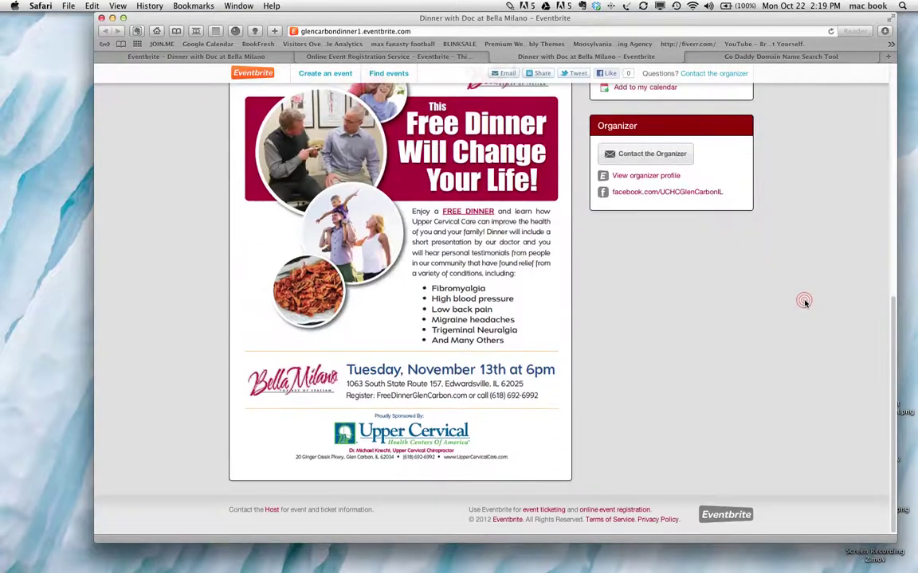
{"action": "scroll", "coordinate": [805, 302], "scroll_direction": "up", "scroll_amount": 6}
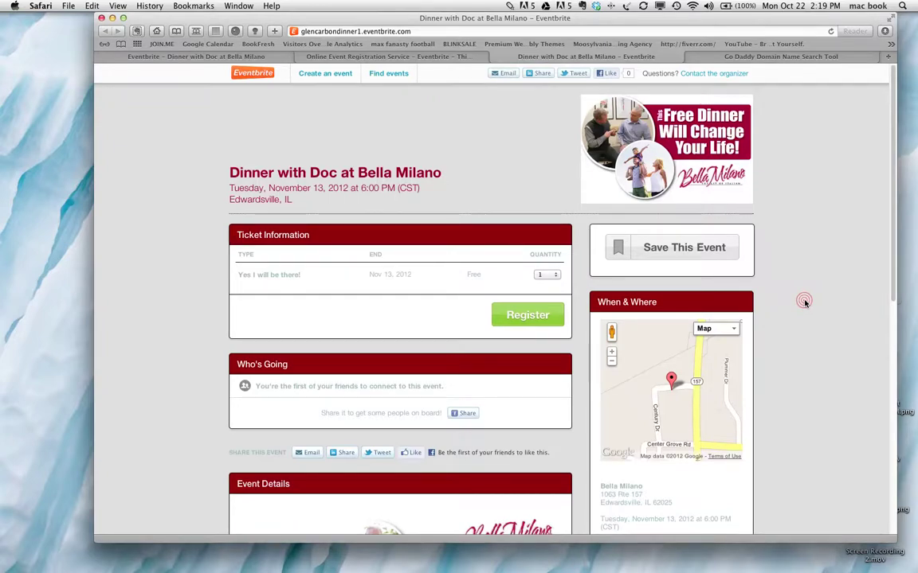
{"action": "scroll", "coordinate": [466, 303], "scroll_direction": "down", "scroll_amount": 10}
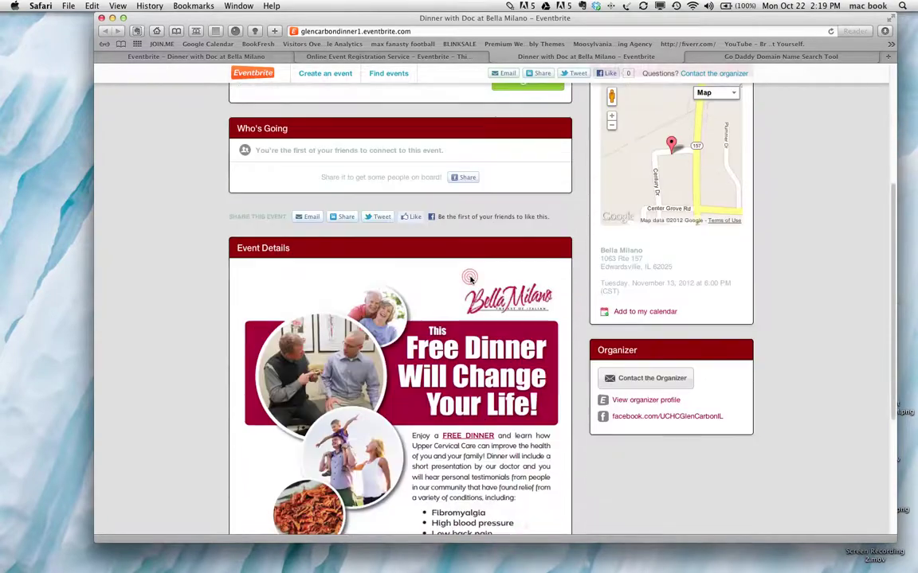
{"action": "scroll", "coordinate": [458, 326], "scroll_direction": "down", "scroll_amount": 3}
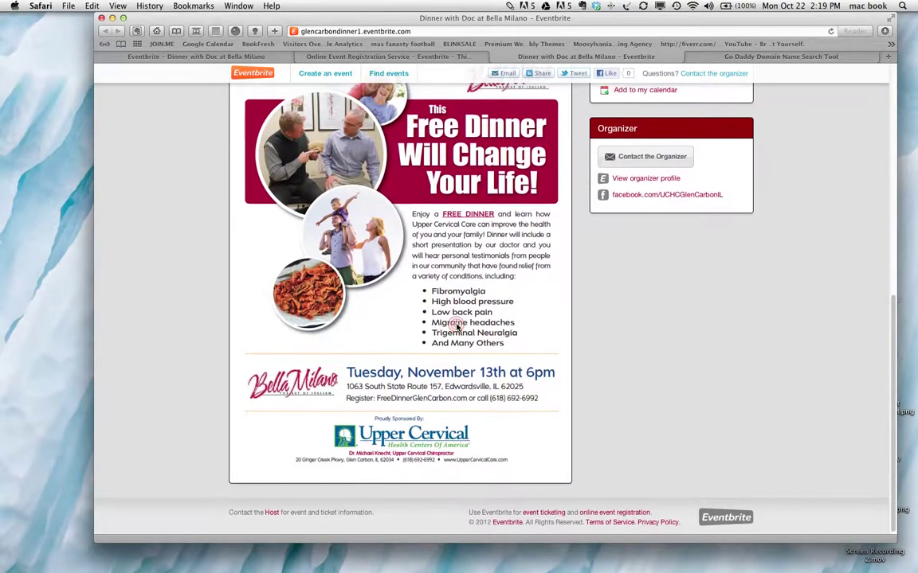
{"action": "scroll", "coordinate": [456, 325], "scroll_direction": "up", "scroll_amount": 15}
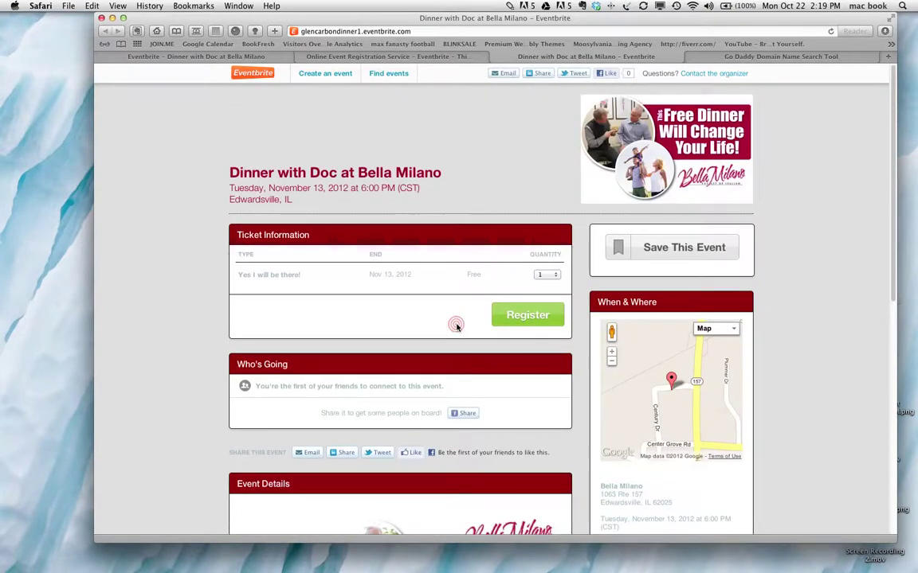